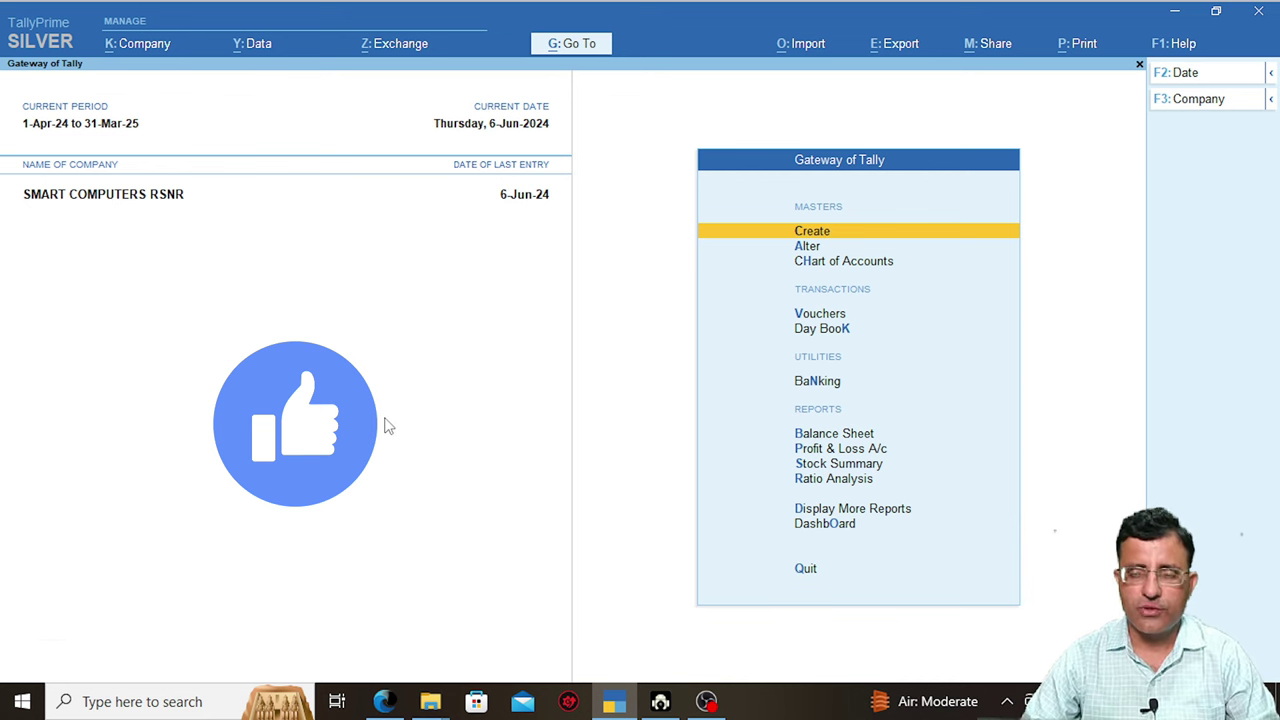
key(d)
key(Down)
key(Return)
key(F2)
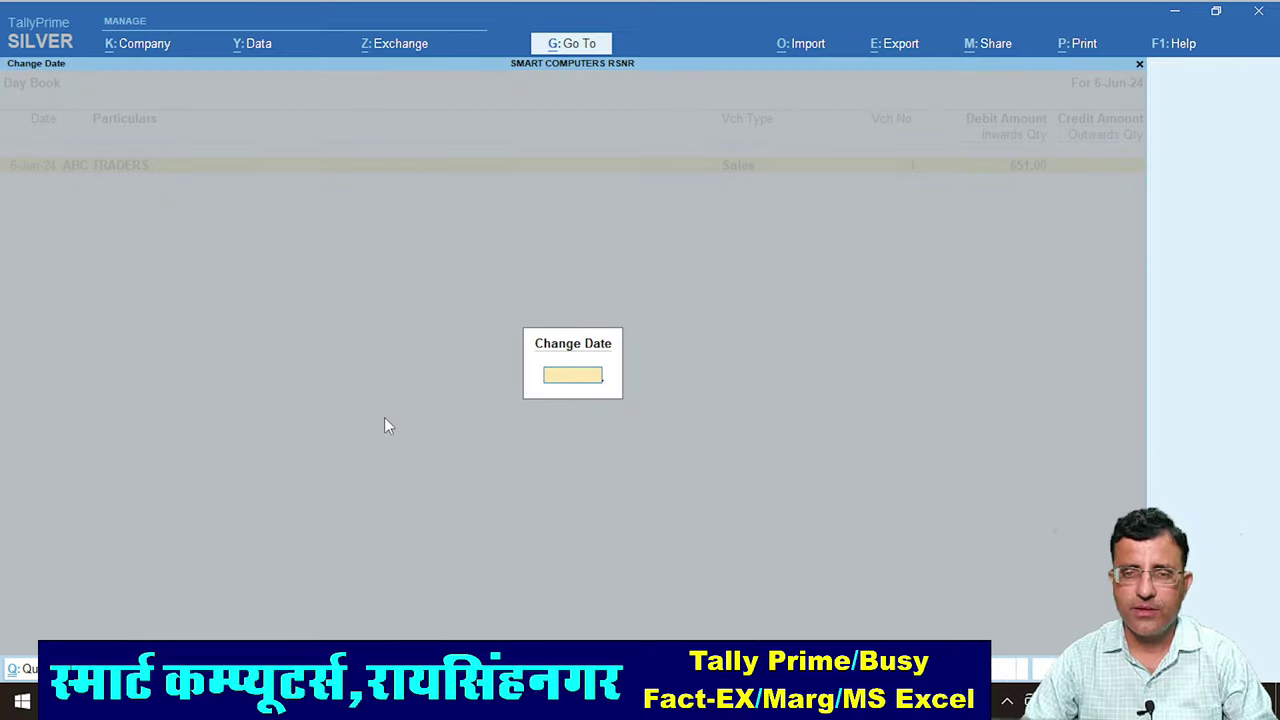
key(Return)
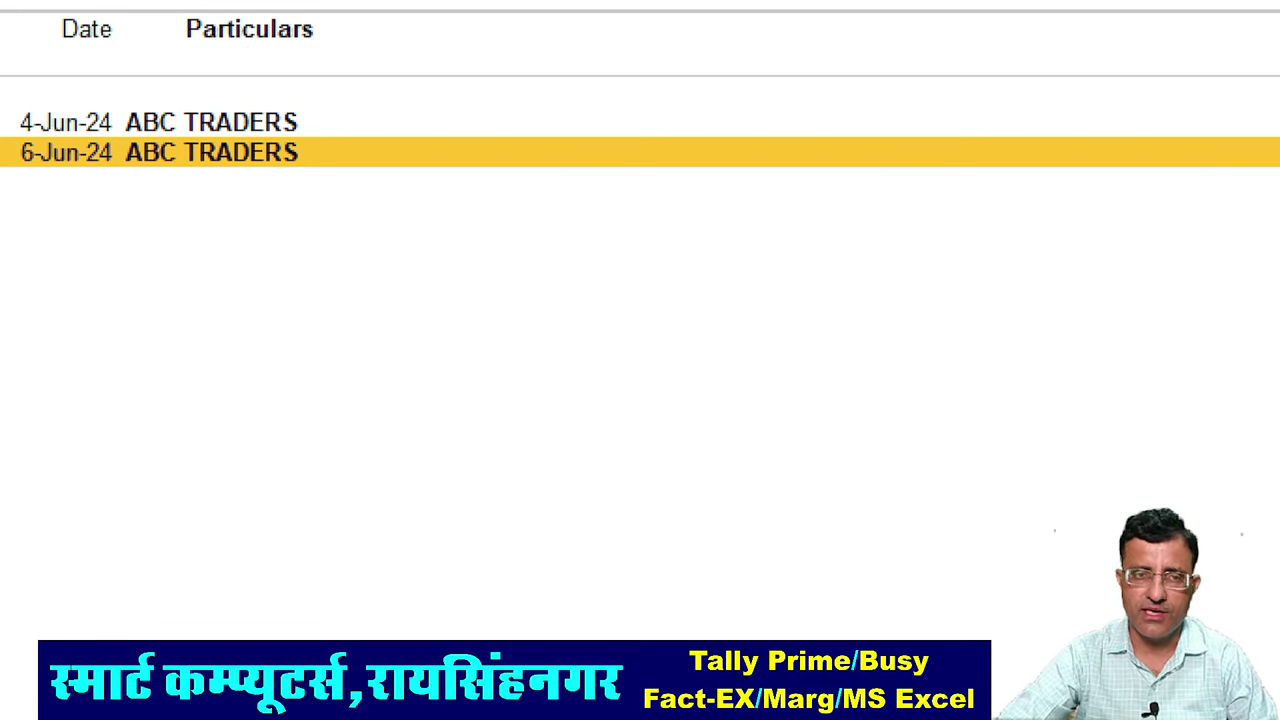
key(Up)
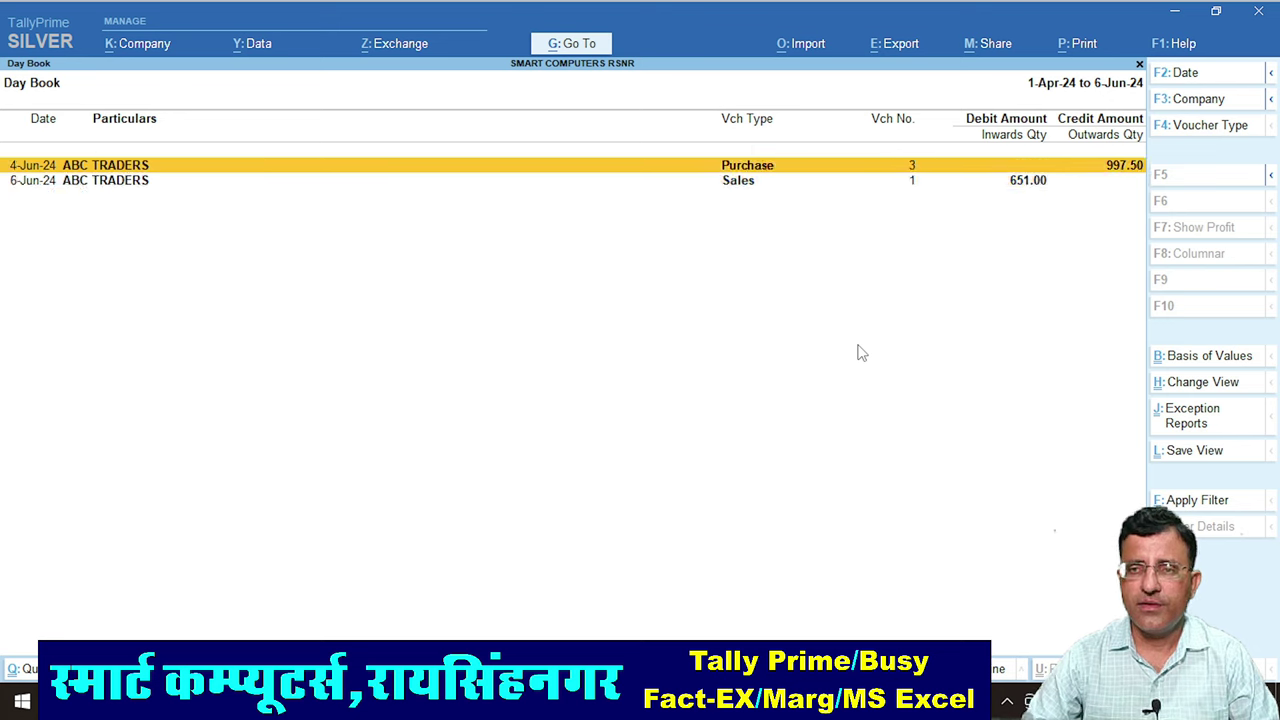
key(Down)
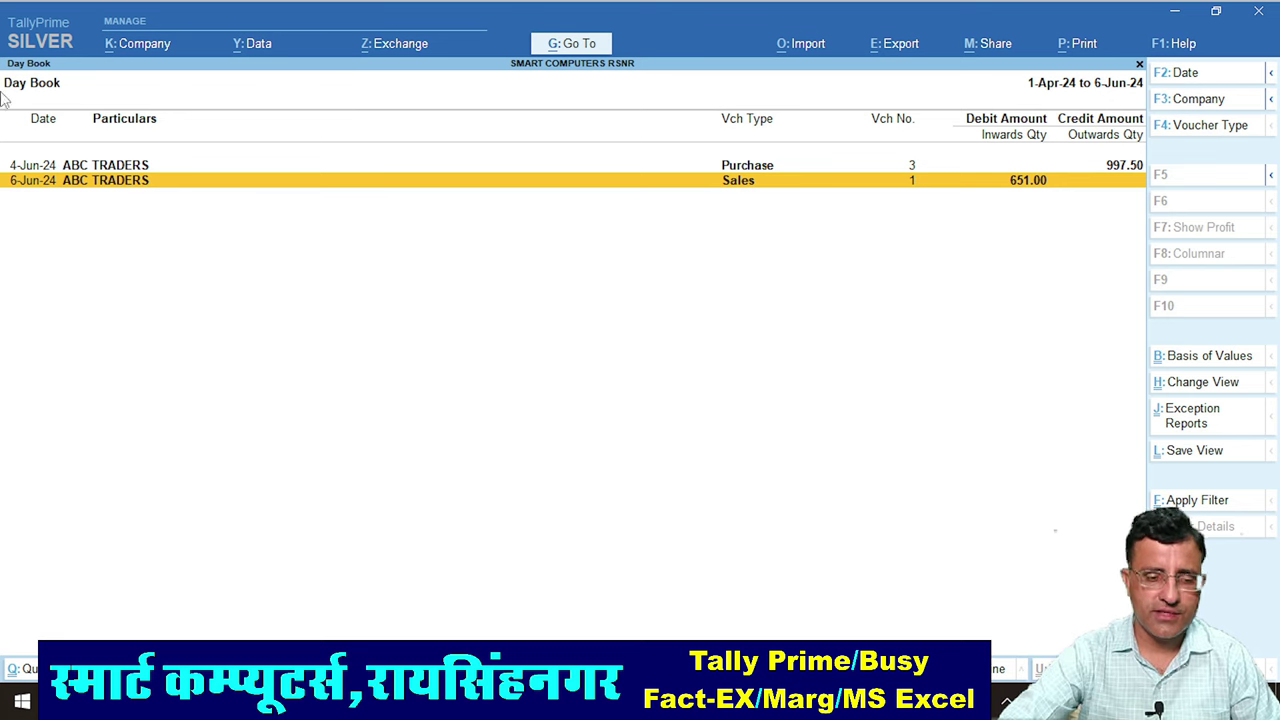
key(ctrl)
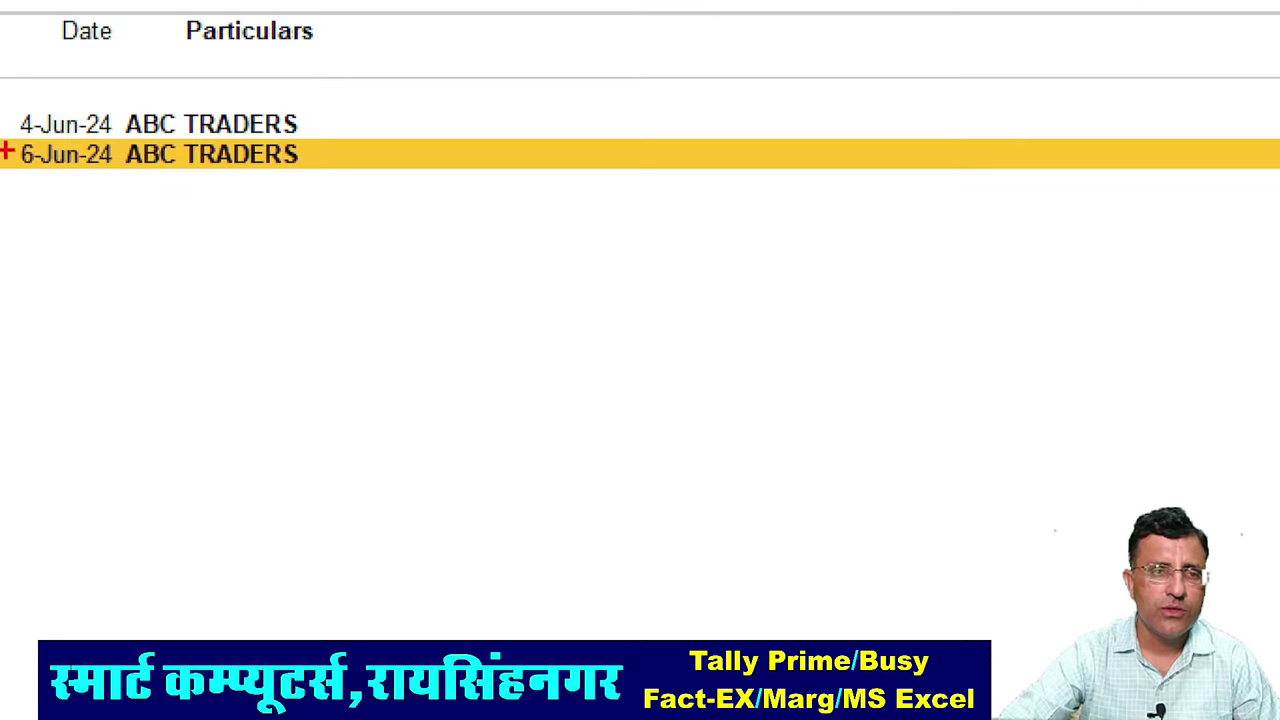
drag(2, 131, 184, 211)
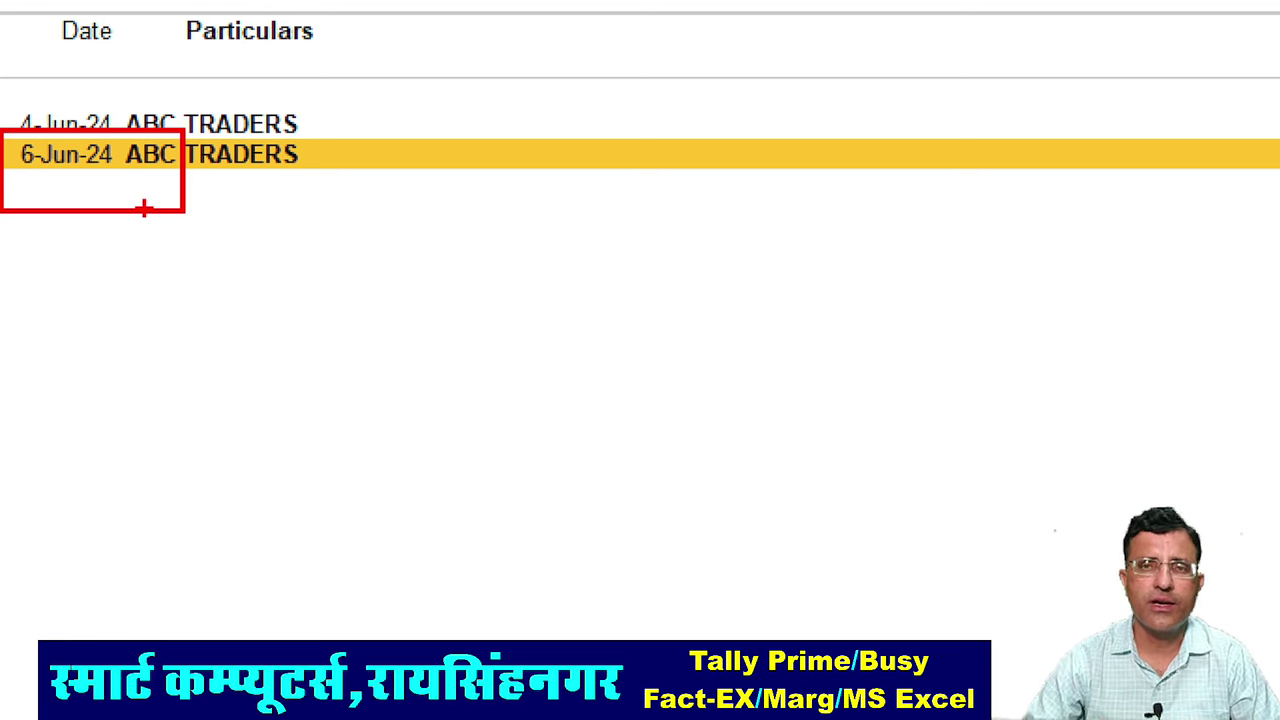
key(Escape)
key(Escape)
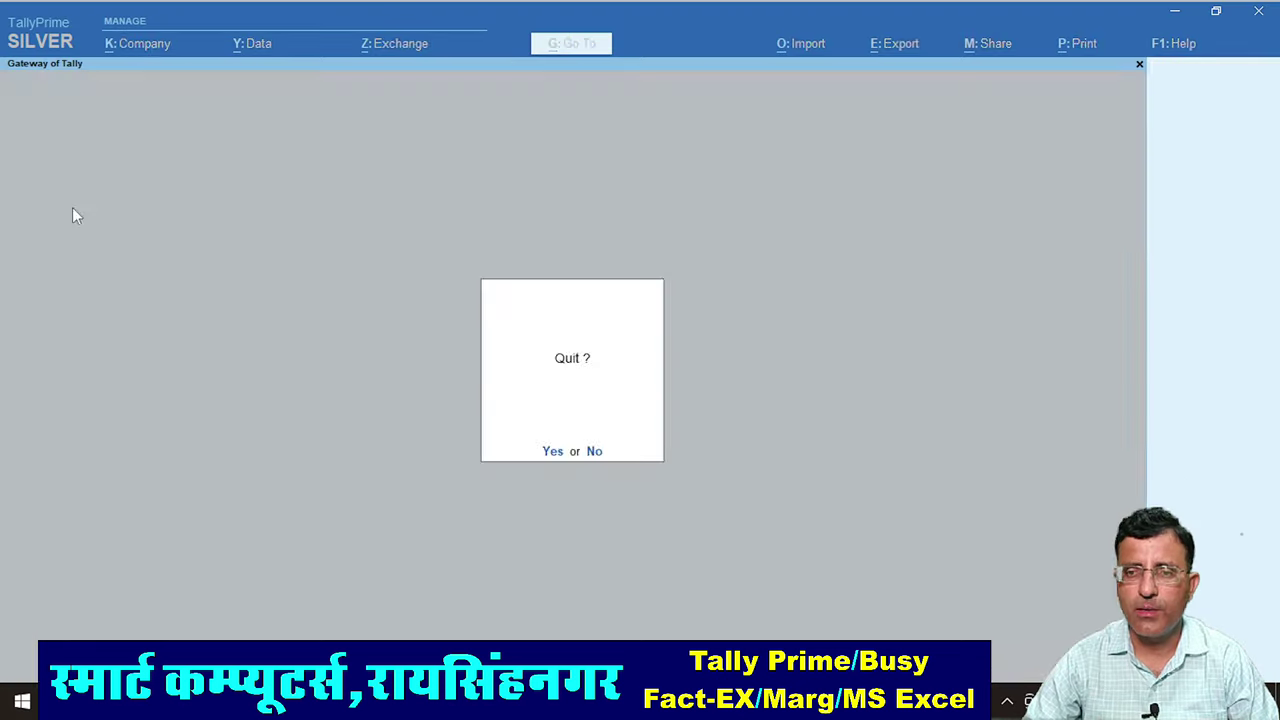
key(n)
Decline quitting, browse the Gateway's more-reports and GST reports menus, then back out
key(Up)
key(Up)
key(Up)
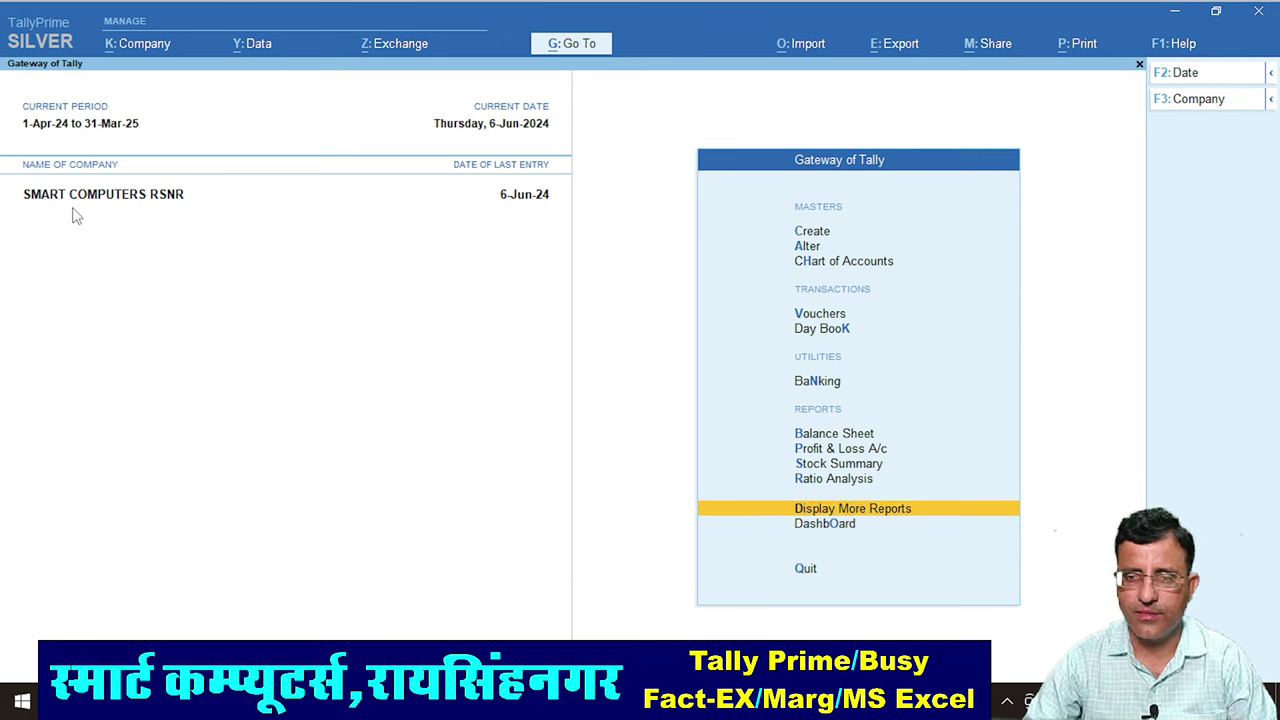
key(Up)
key(Down)
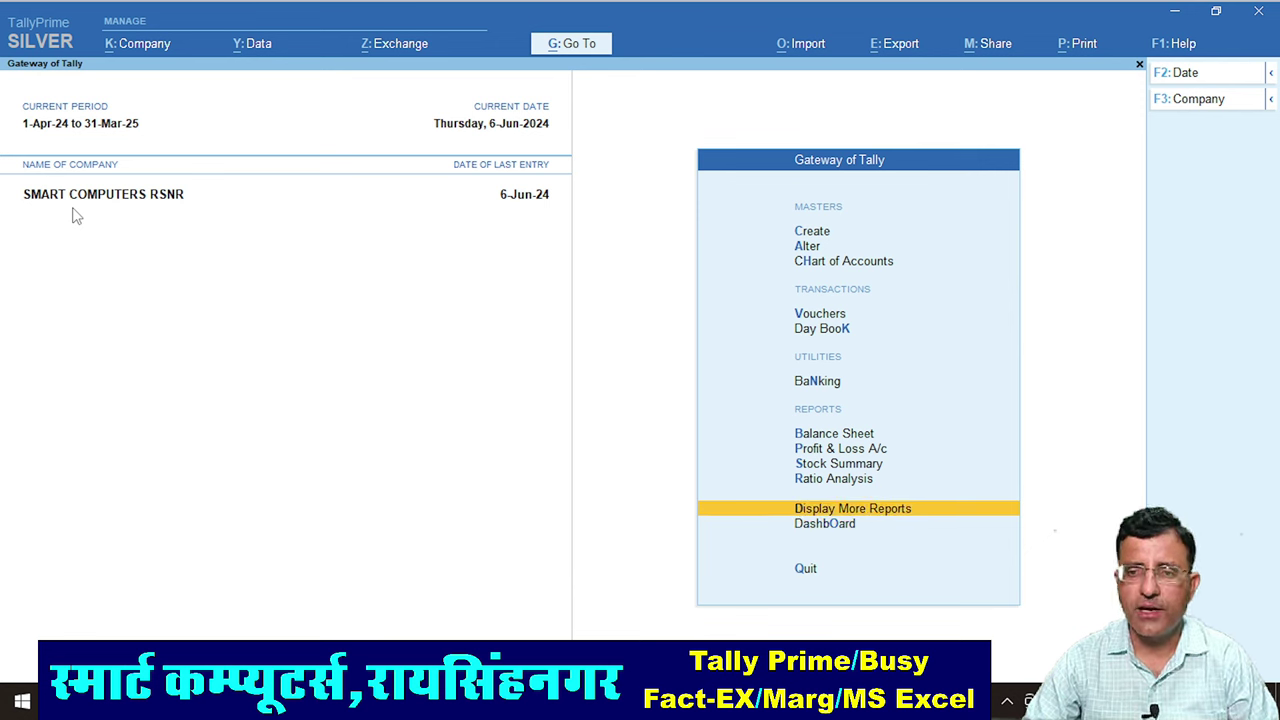
key(Return)
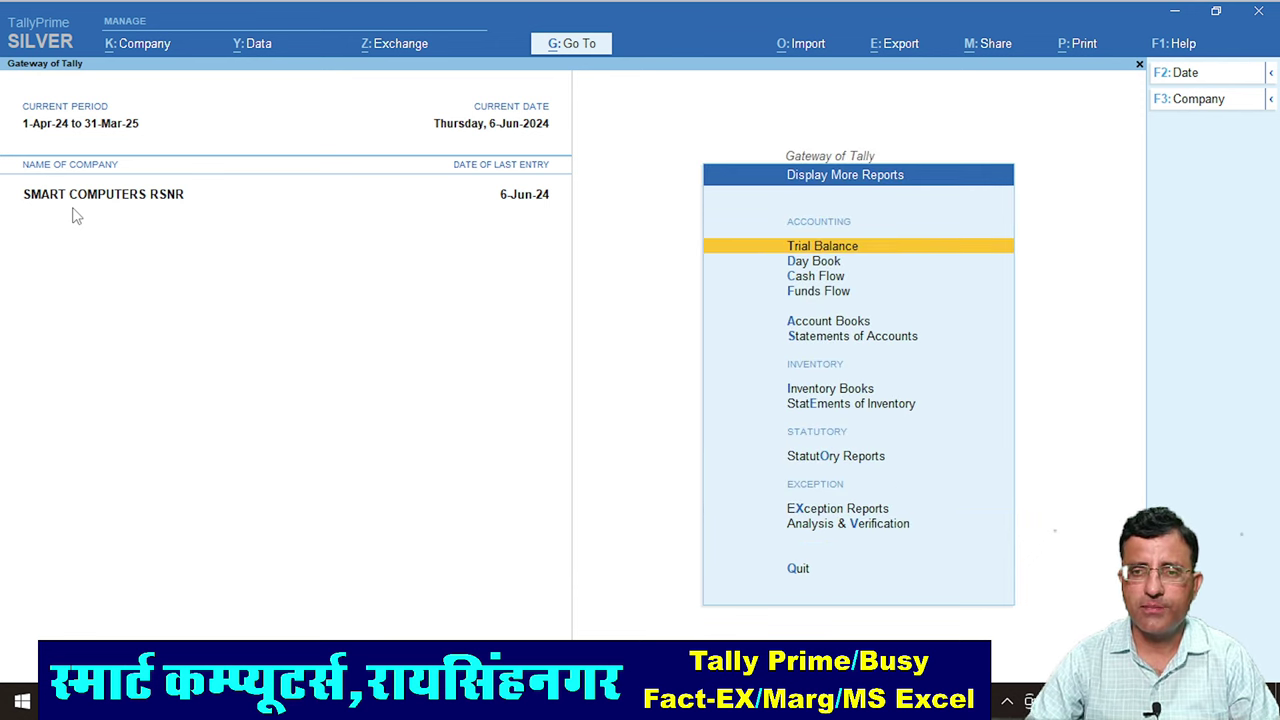
key(Down)
key(Down)
key(Down)
key(Down)
key(Down)
key(Down)
key(Down)
key(Down)
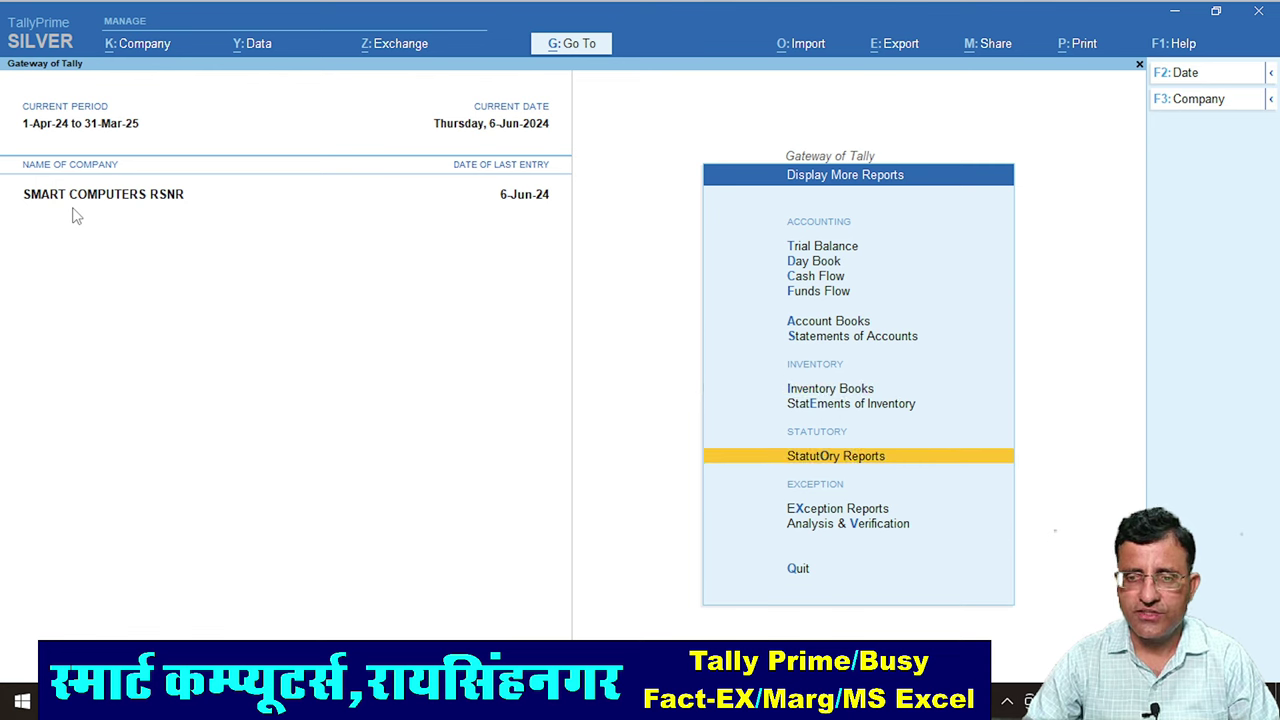
key(Return)
key(Return)
key(Down)
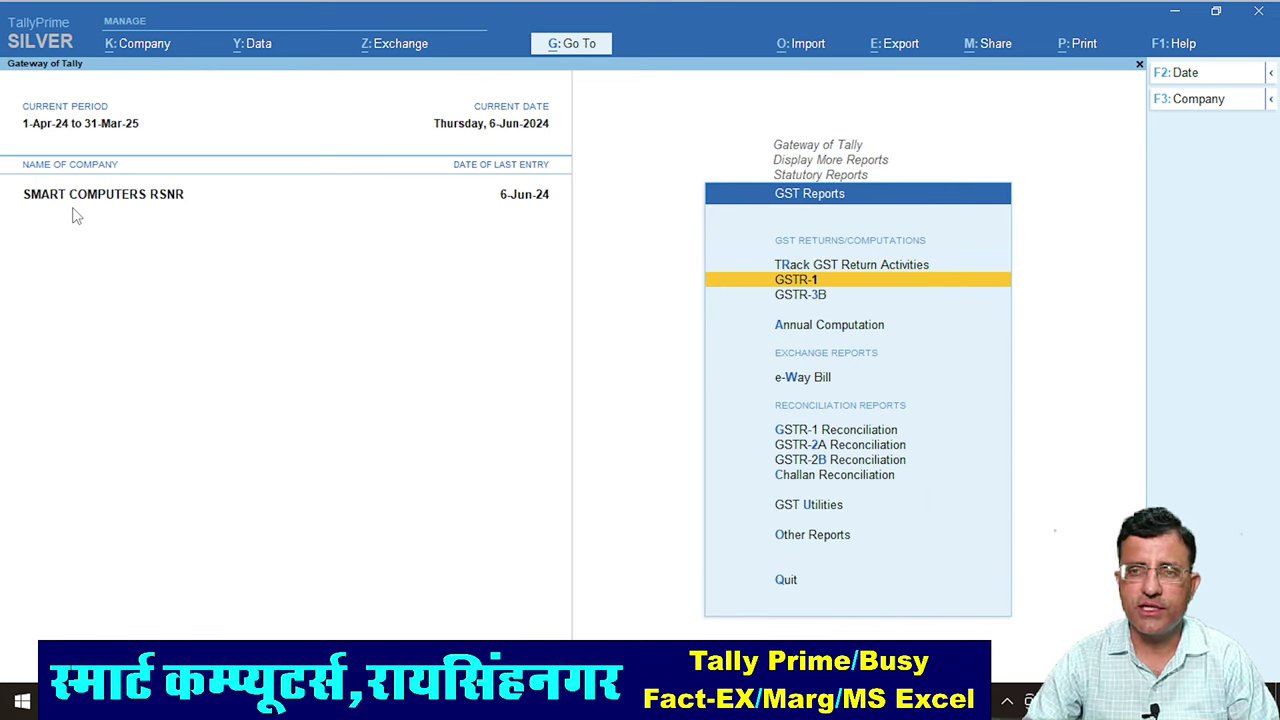
key(Escape)
key(Escape)
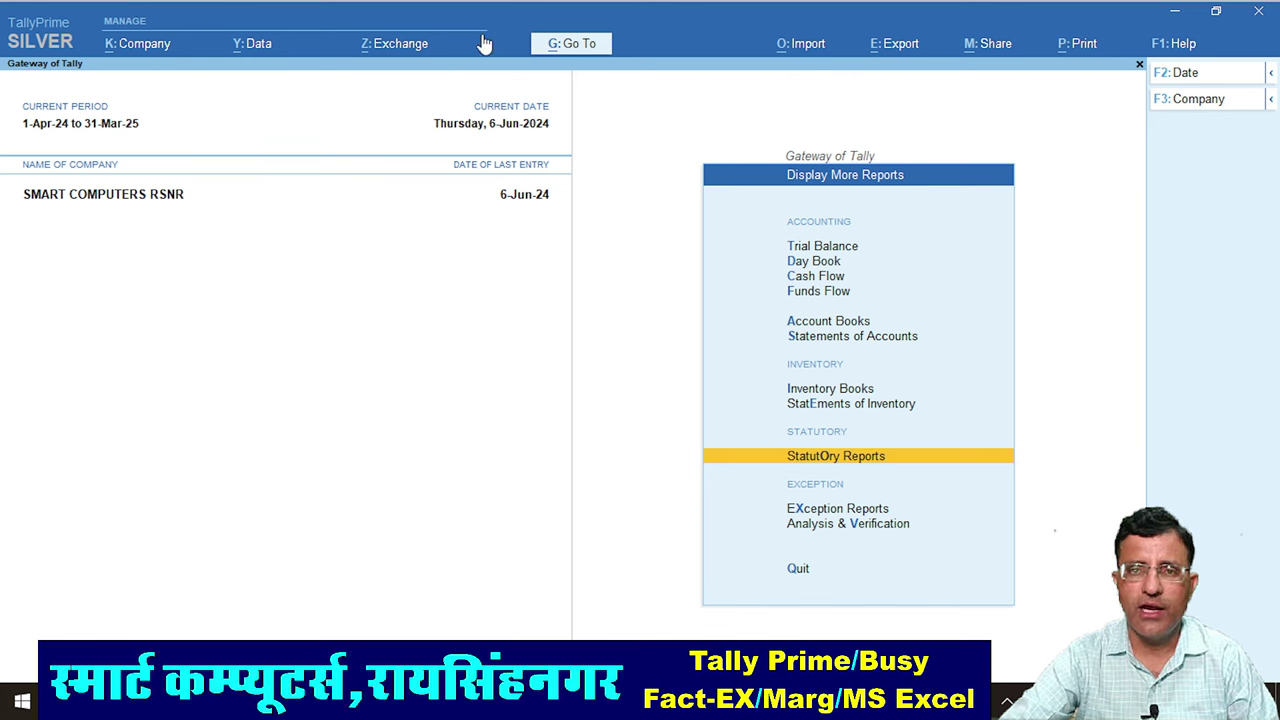
Find 'Gst' in the Go To list and open GSTR-1 for 1-Apr-24 to 30-Jun-24
key(alt+g)
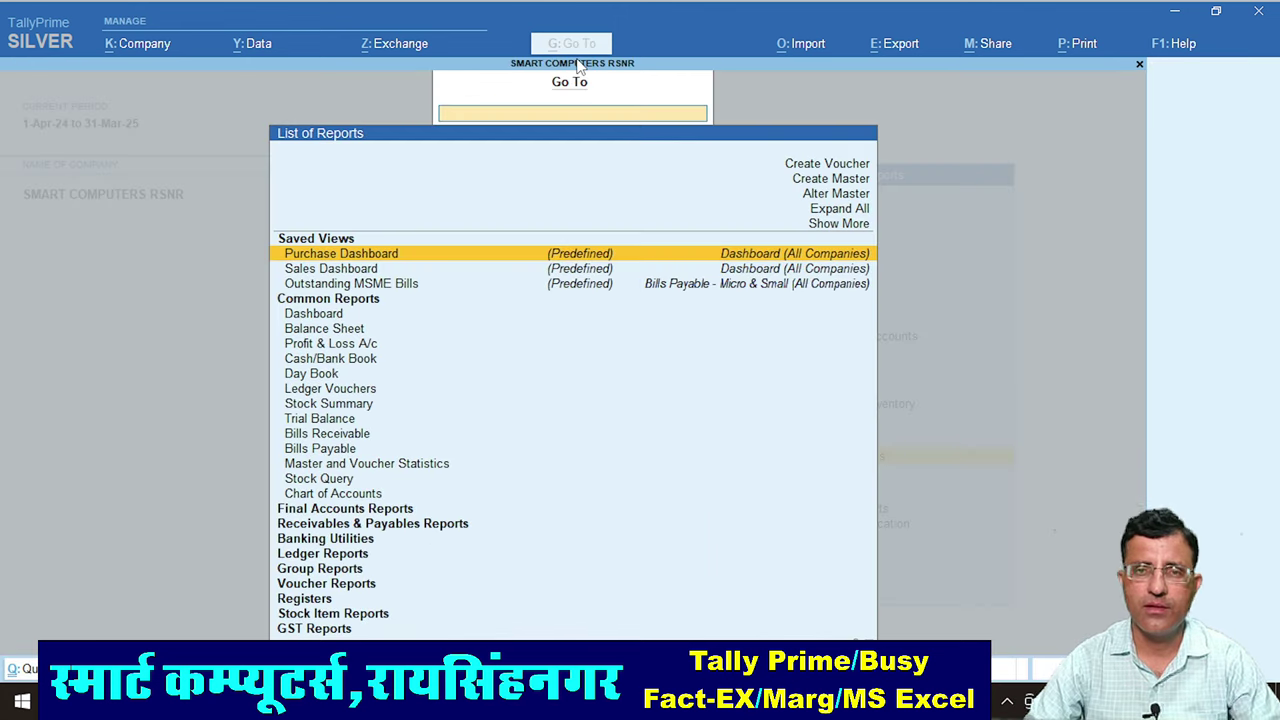
text(Gst)
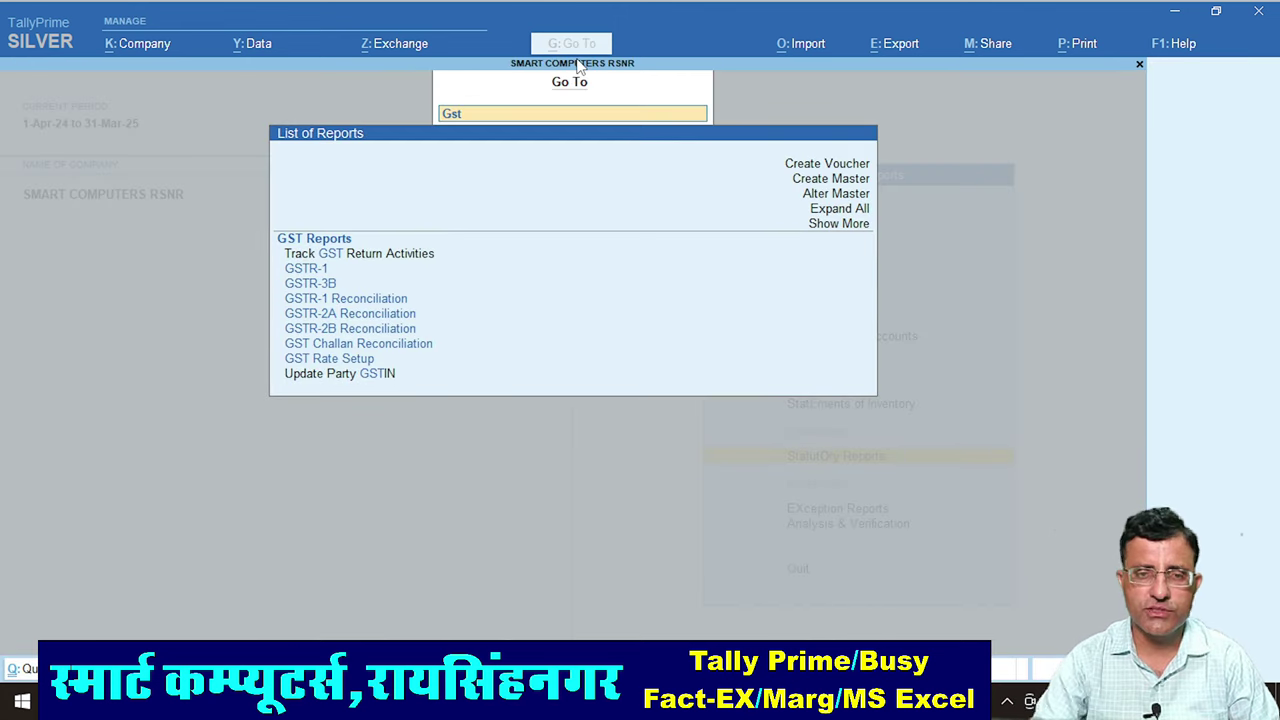
key(Down)
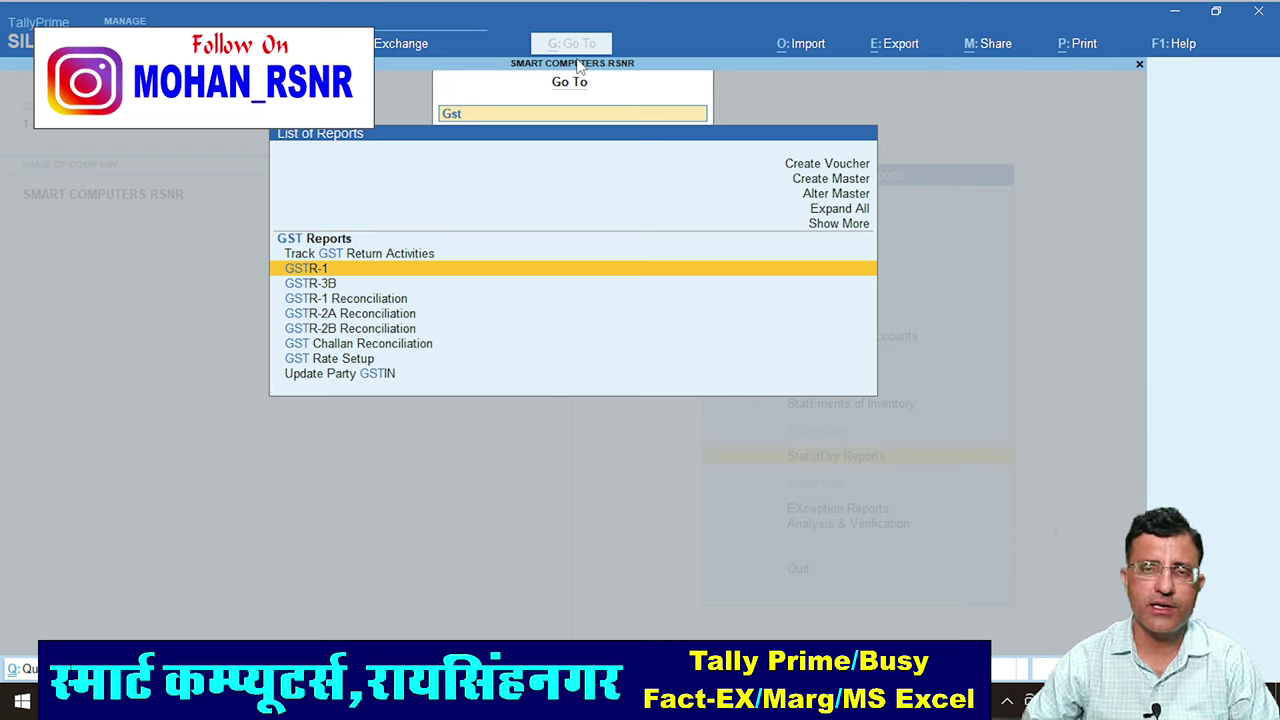
key(Return)
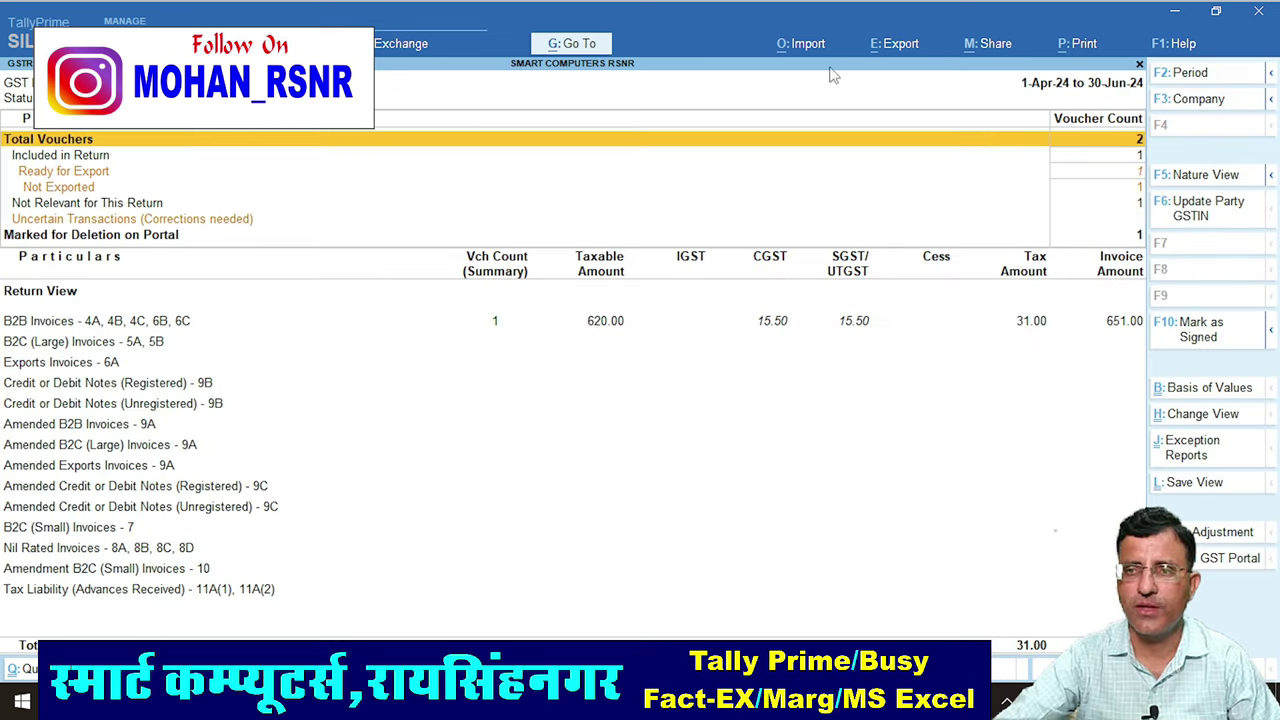
key(ctrl)
key(ctrl+1)
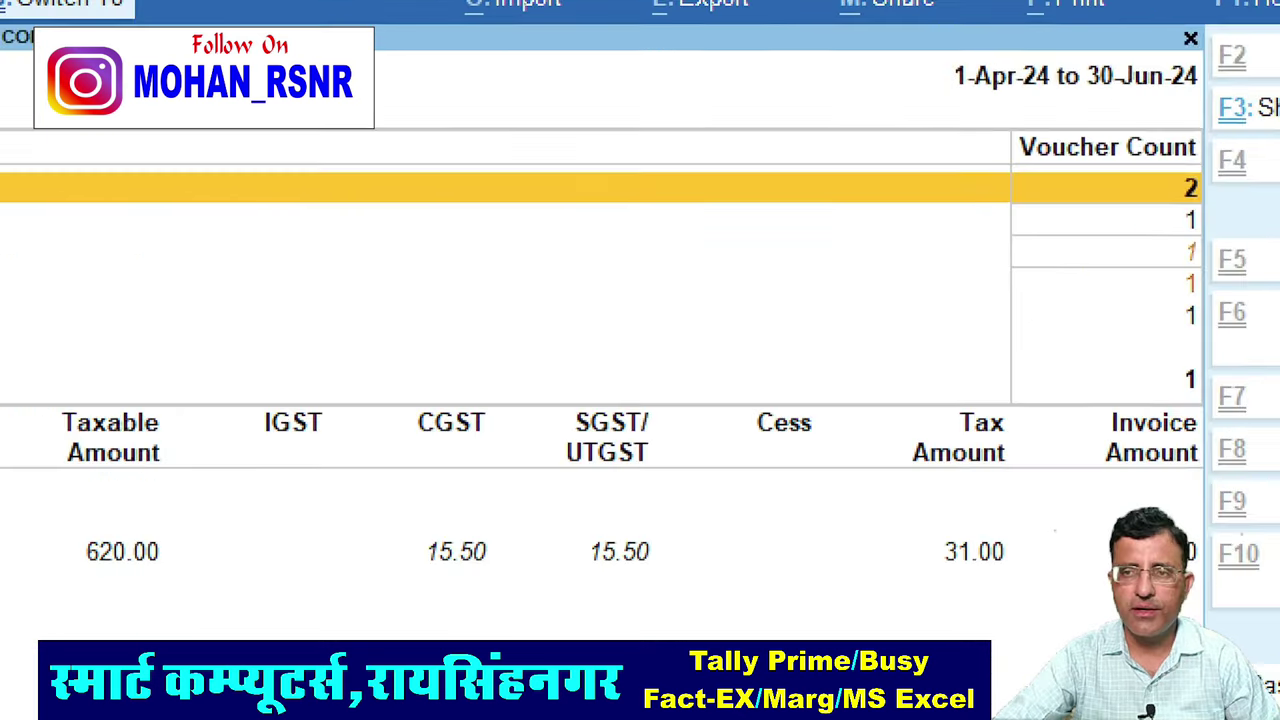
drag(929, 35, 1234, 104)
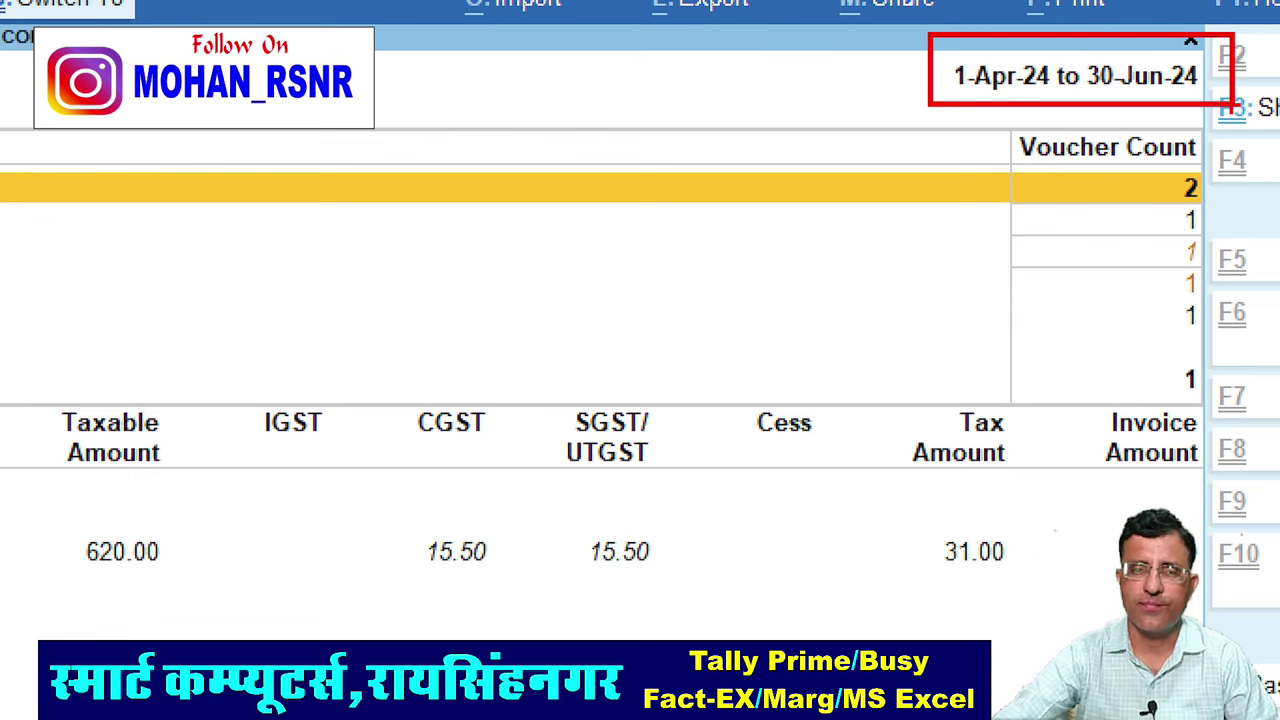
key(Escape)
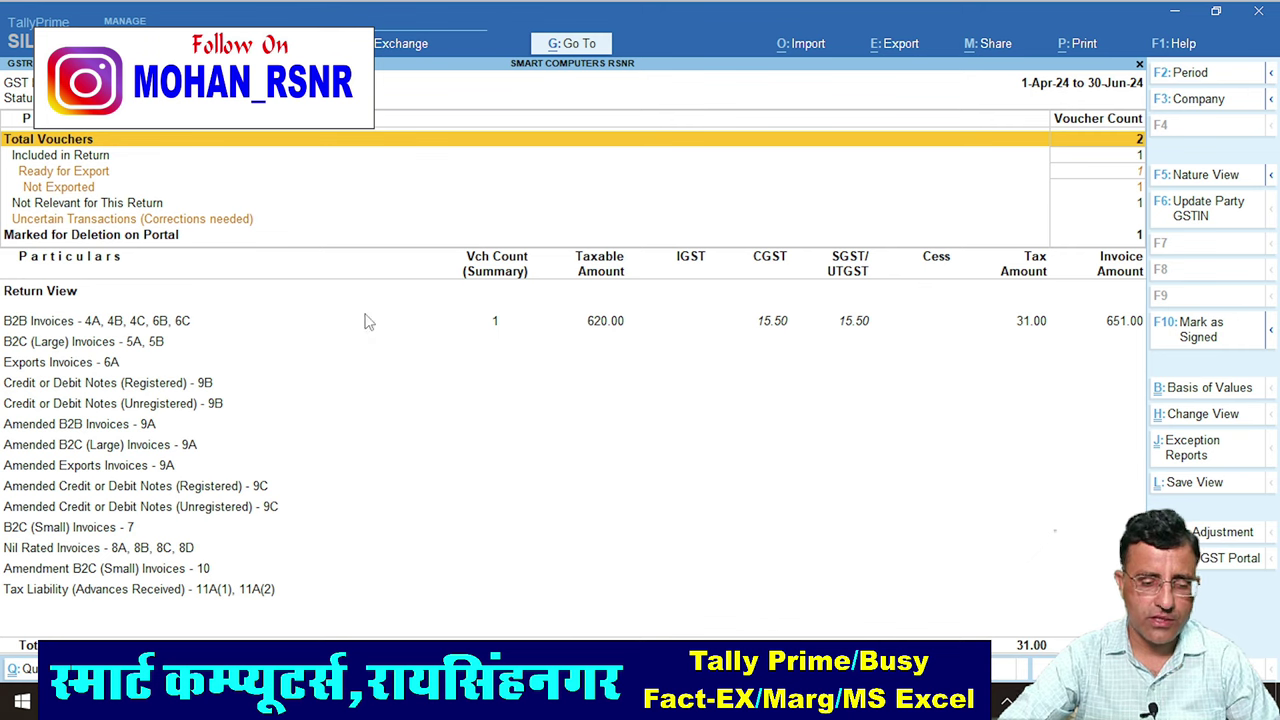
key(ctrl+1)
drag(1, 297, 428, 359)
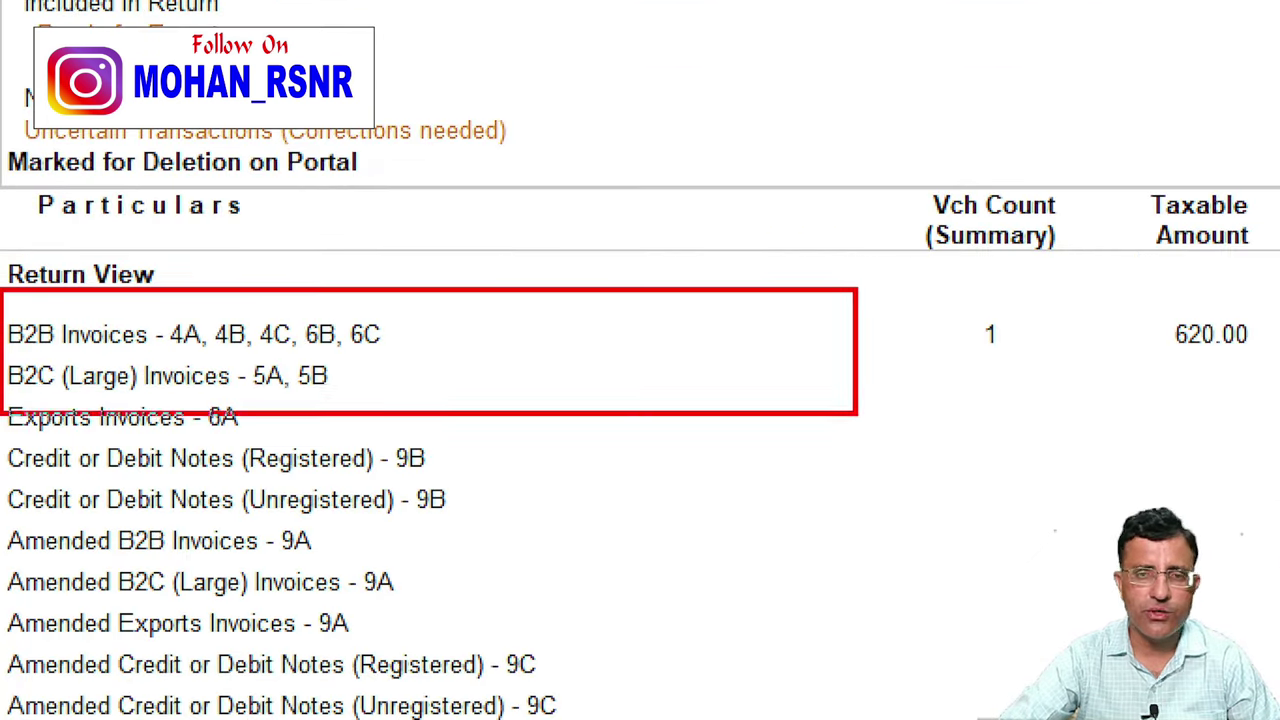
key(Escape)
key(super)
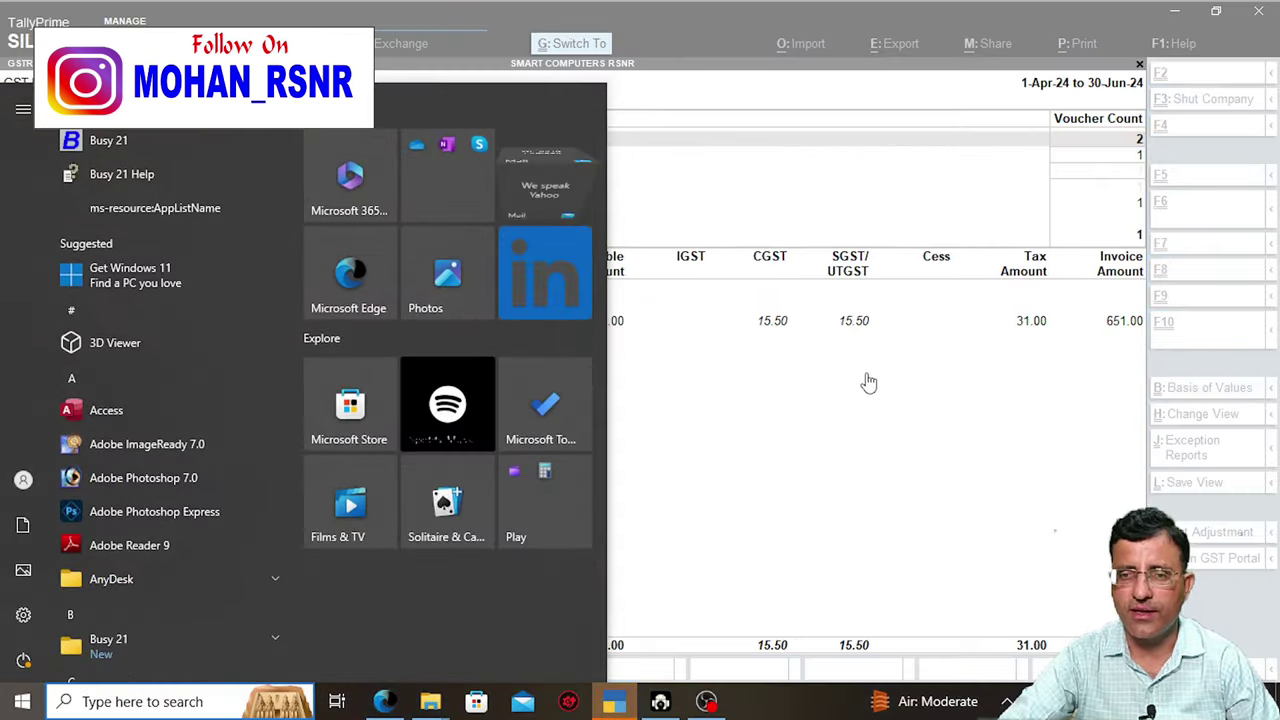
click(868, 372)
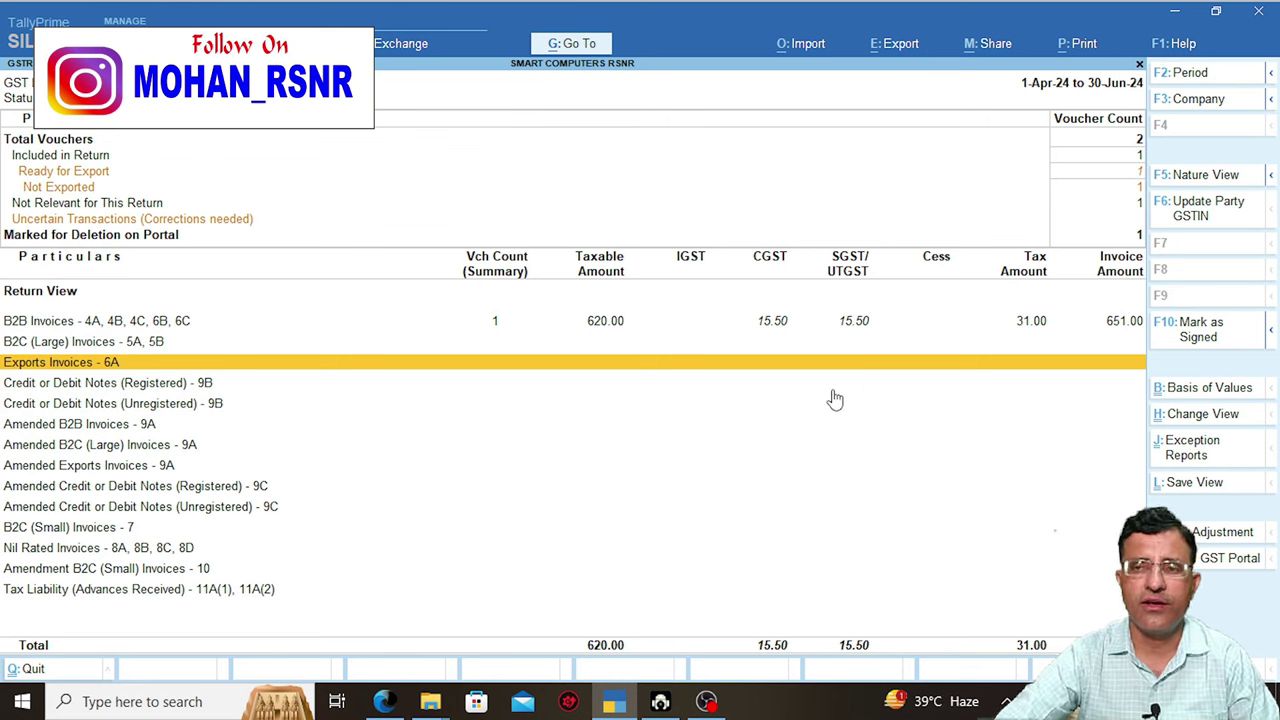
Open the GSTR-1 export screen from the Export options
click(900, 45)
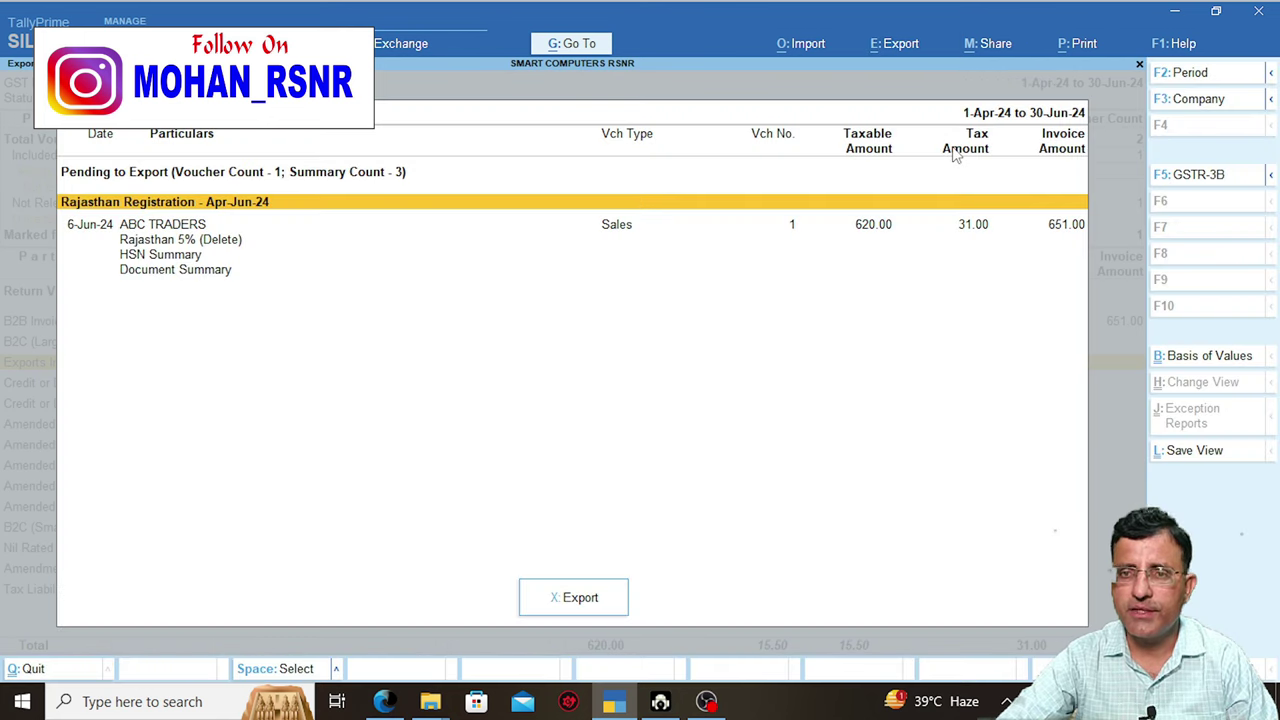
click(954, 150)
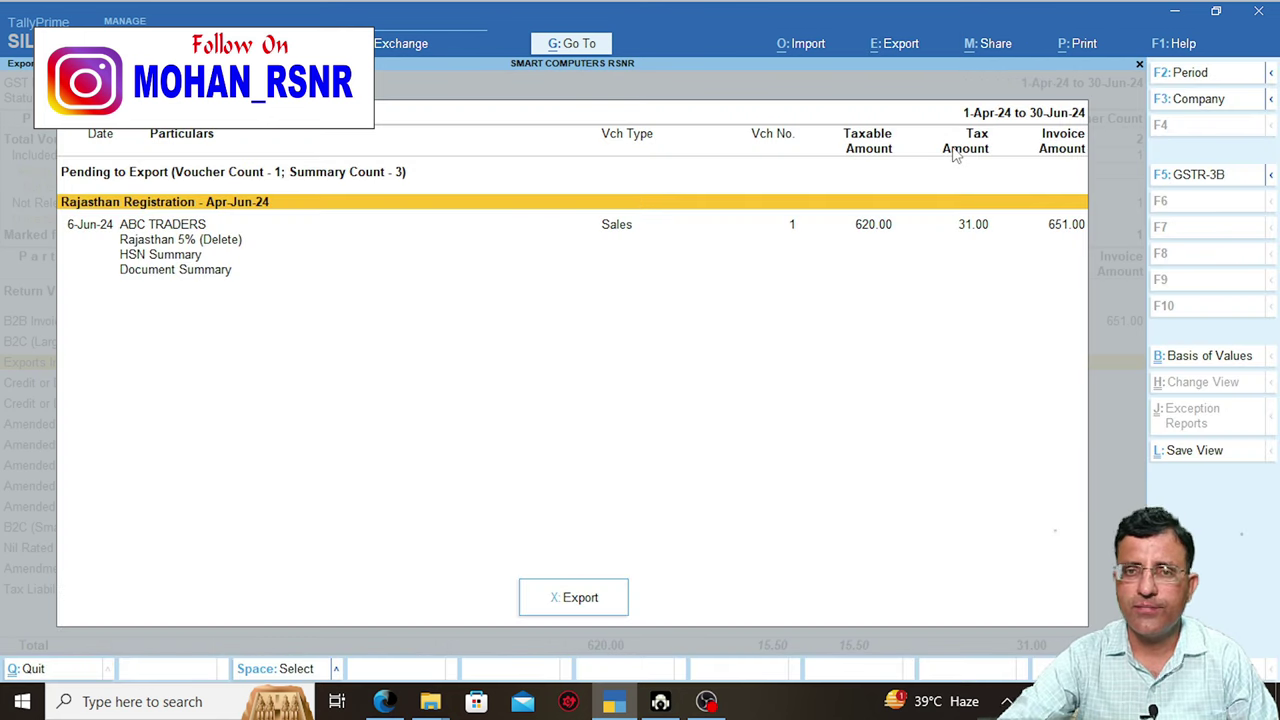
key(ctrl)
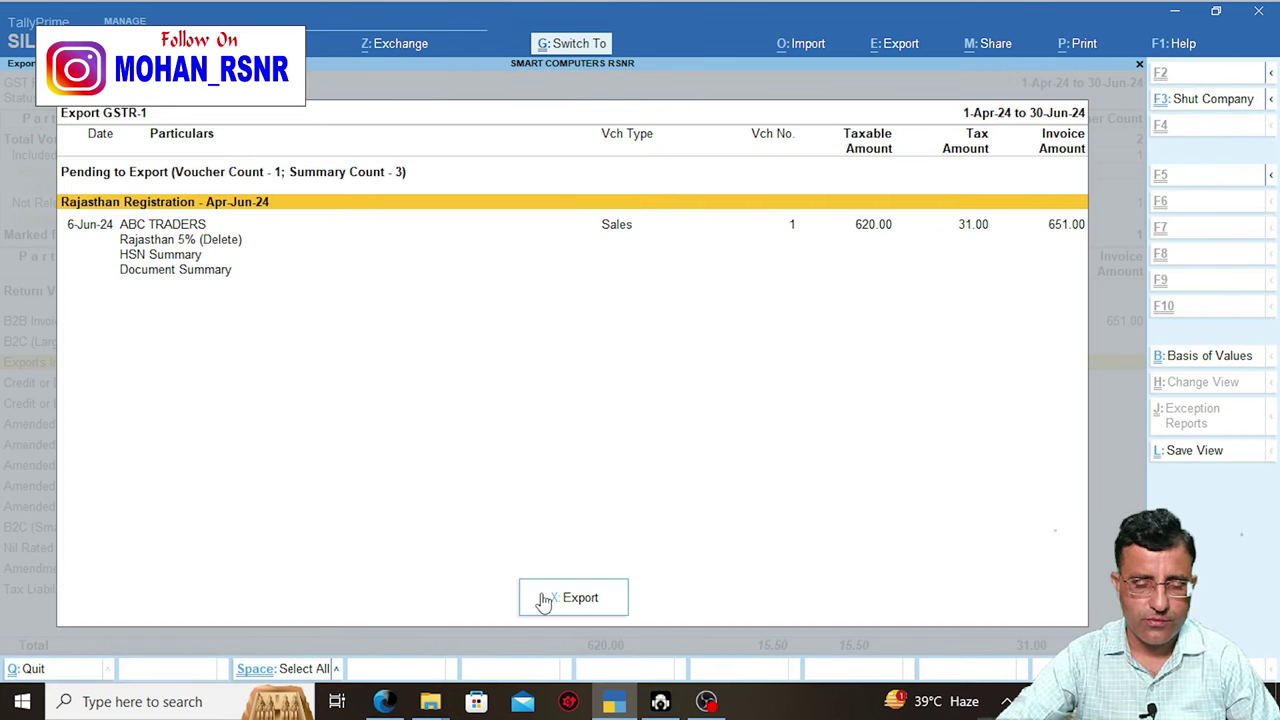
key(ctrl+1)
drag(420, 485, 398, 585)
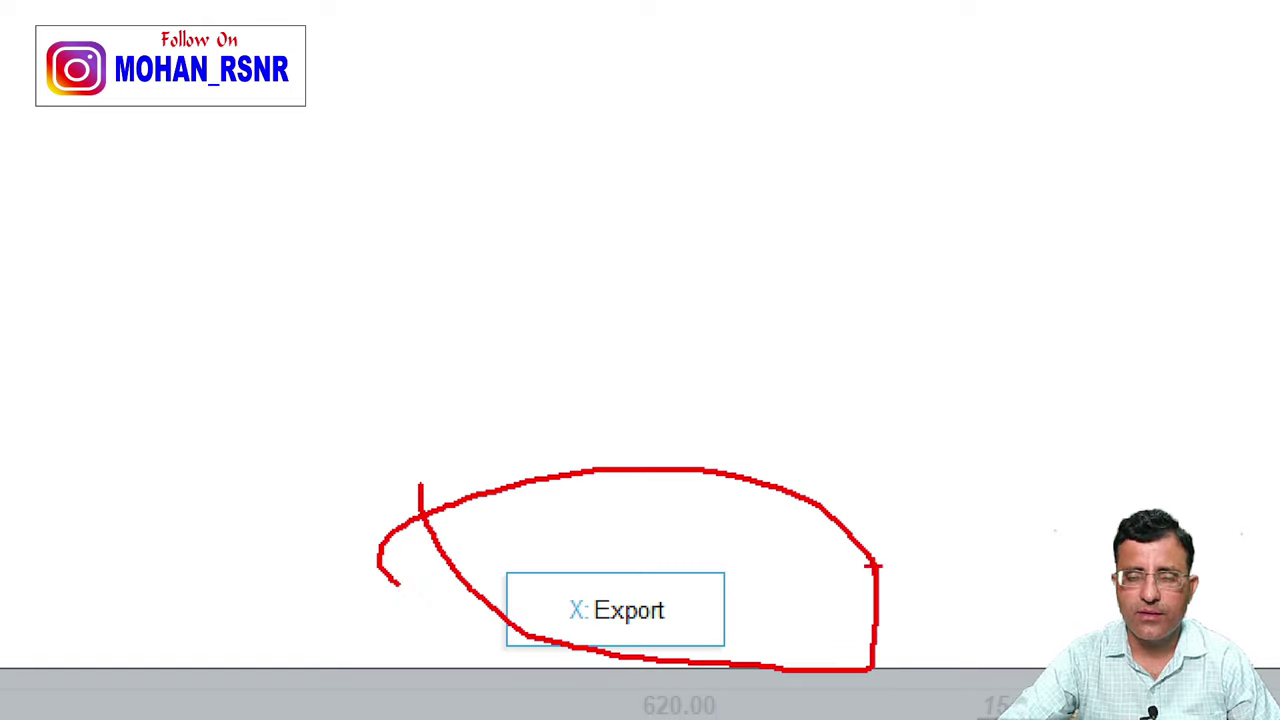
key(Escape)
Keep Excel (Spreadsheet) as the file format and start exporting the GSTR-1 return
click(583, 605)
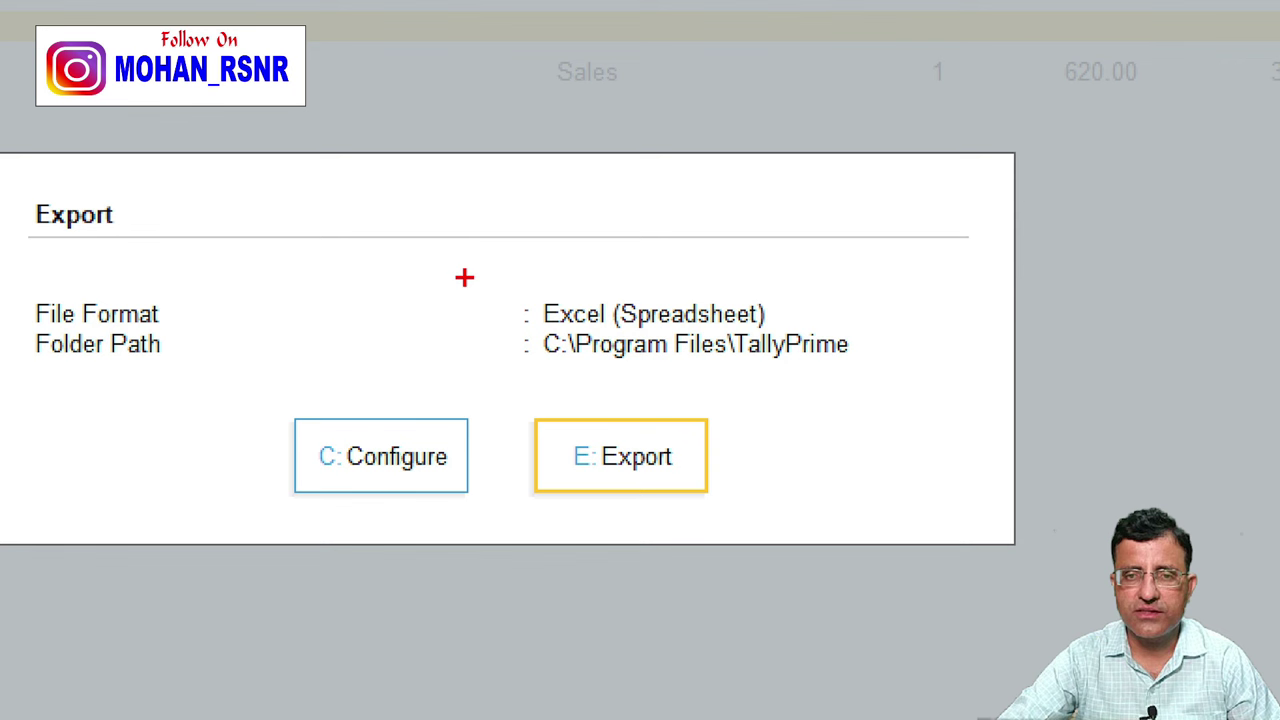
drag(464, 277, 890, 400)
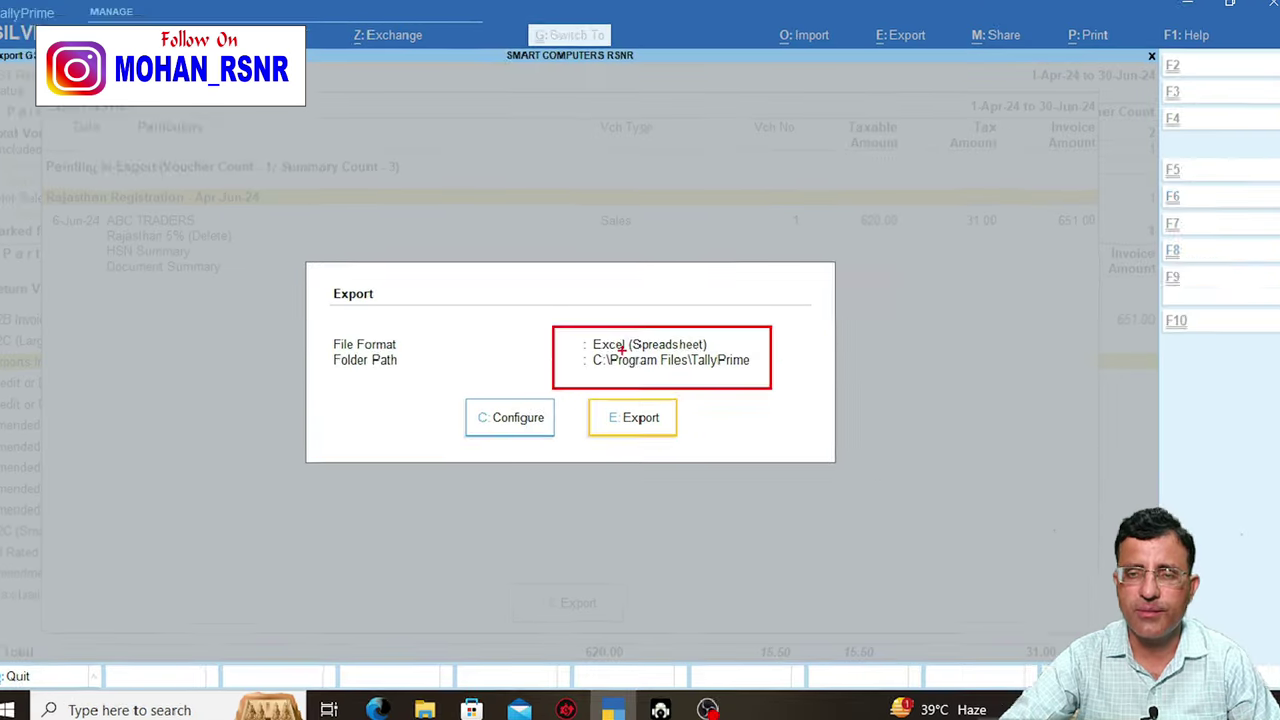
key(Escape)
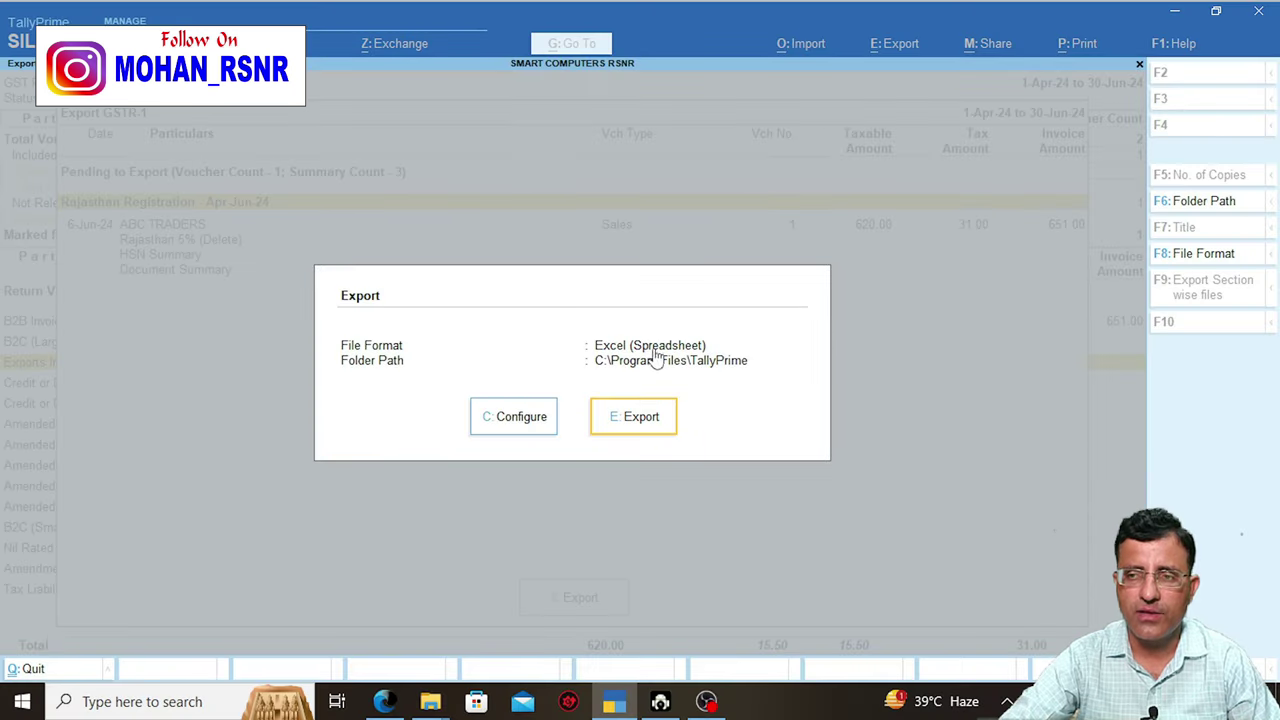
click(1195, 256)
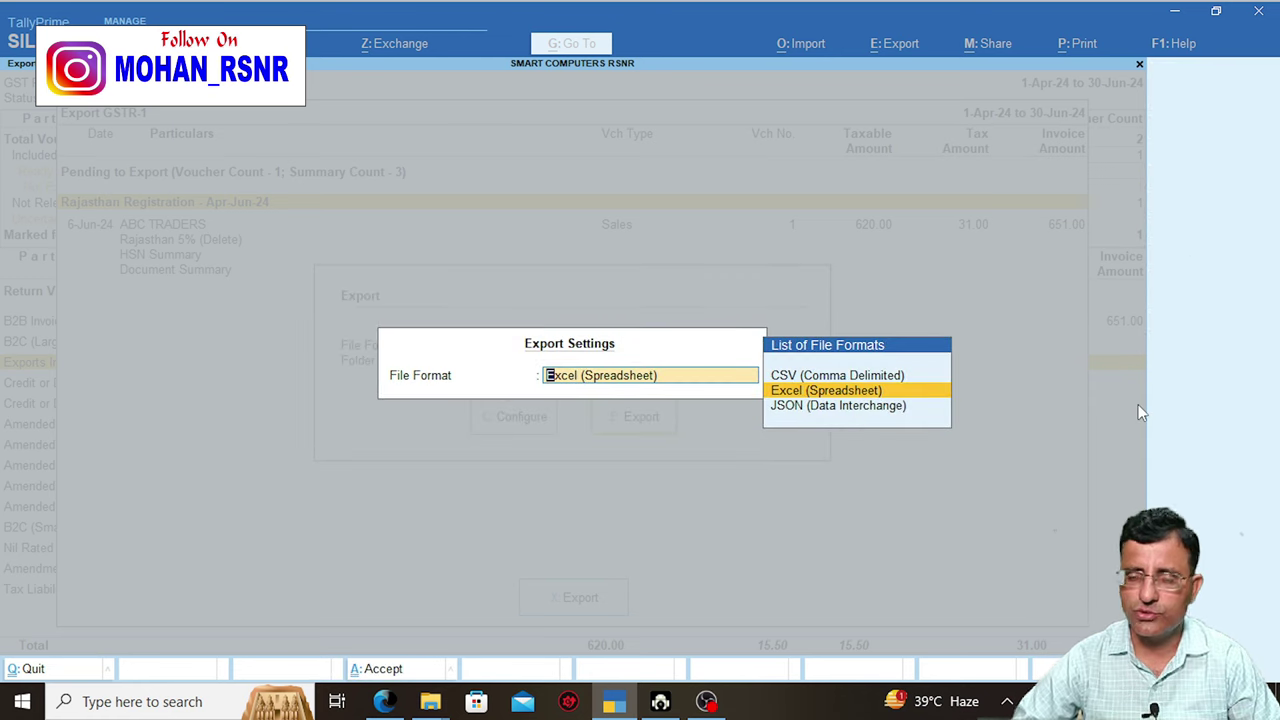
key(Return)
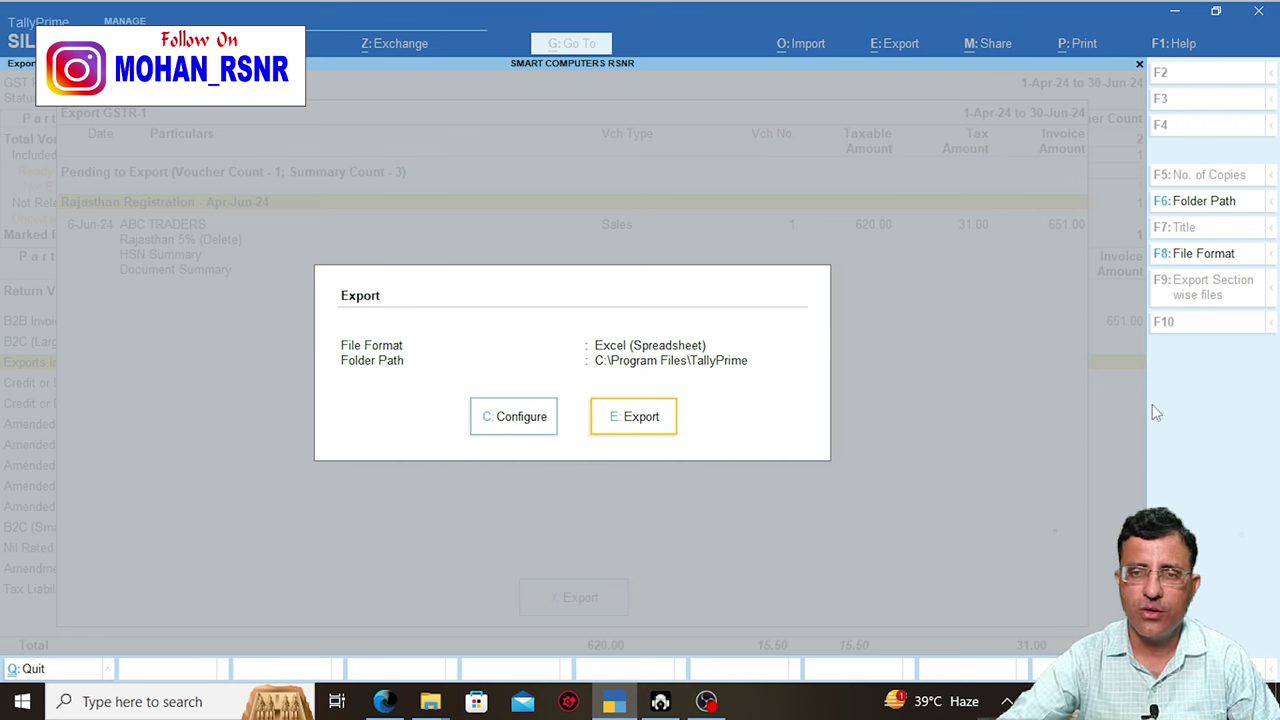
click(635, 425)
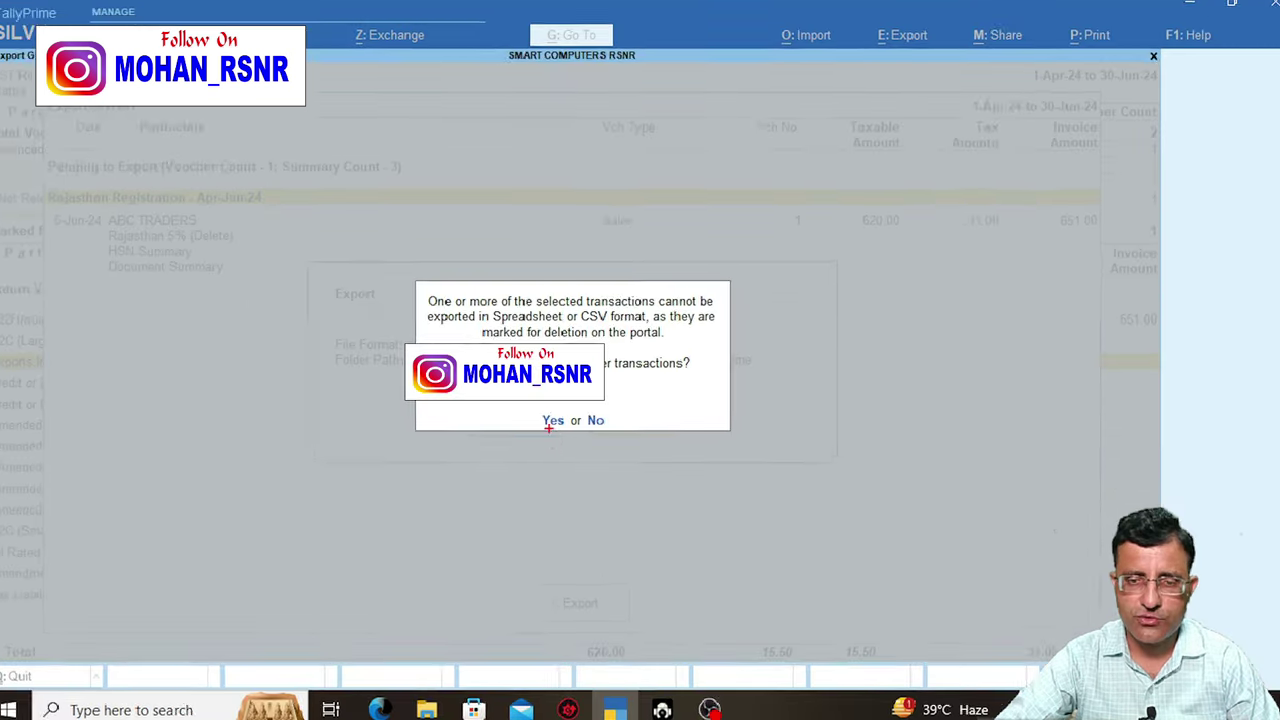
Continue exporting the remaining transactions, then open the exported GSTR-1 workbook from the TallyPrime folder
click(551, 421)
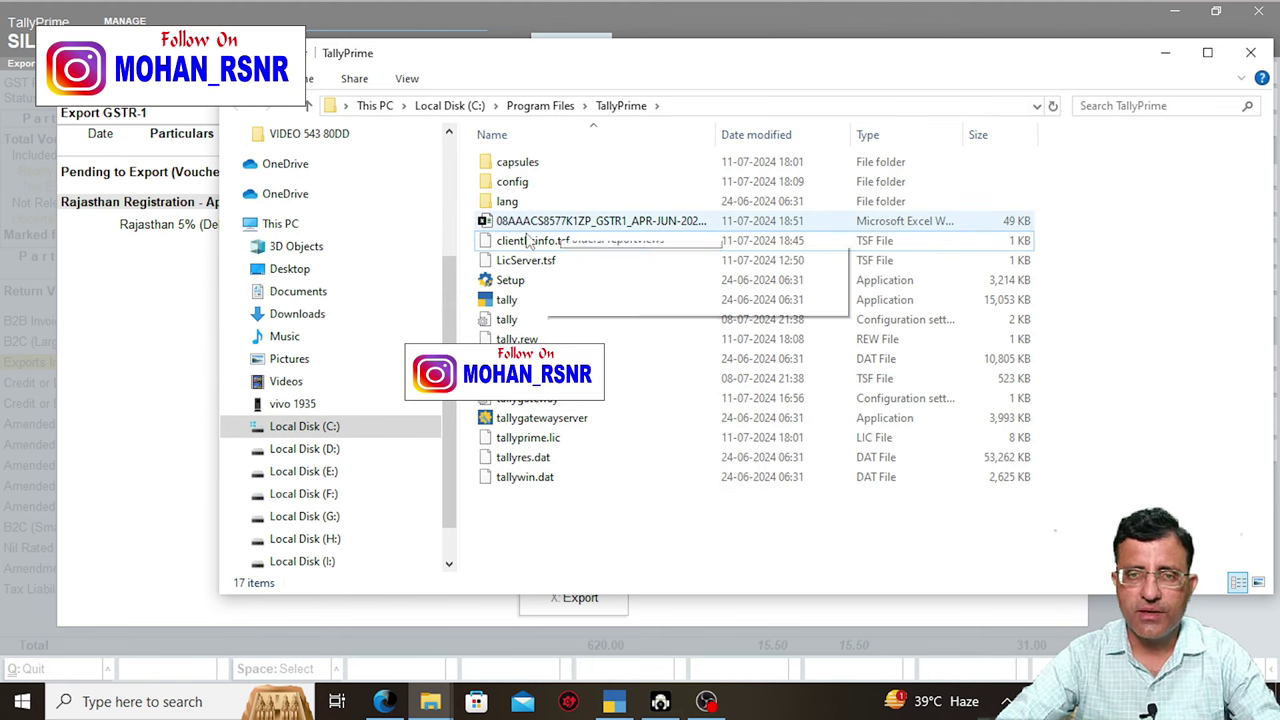
double_click(487, 224)
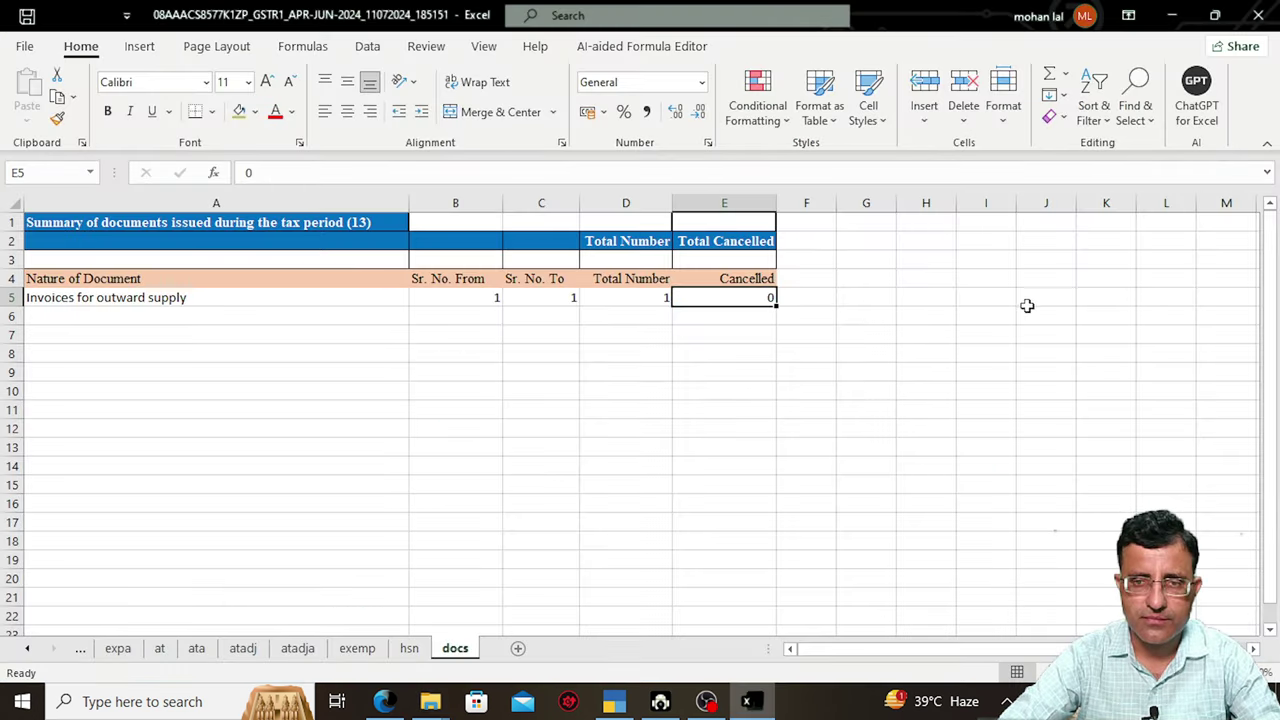
Review the docs sheet and b2b,sez,de sheet's Regular B2B 620.00, then close Excel
click(569, 386)
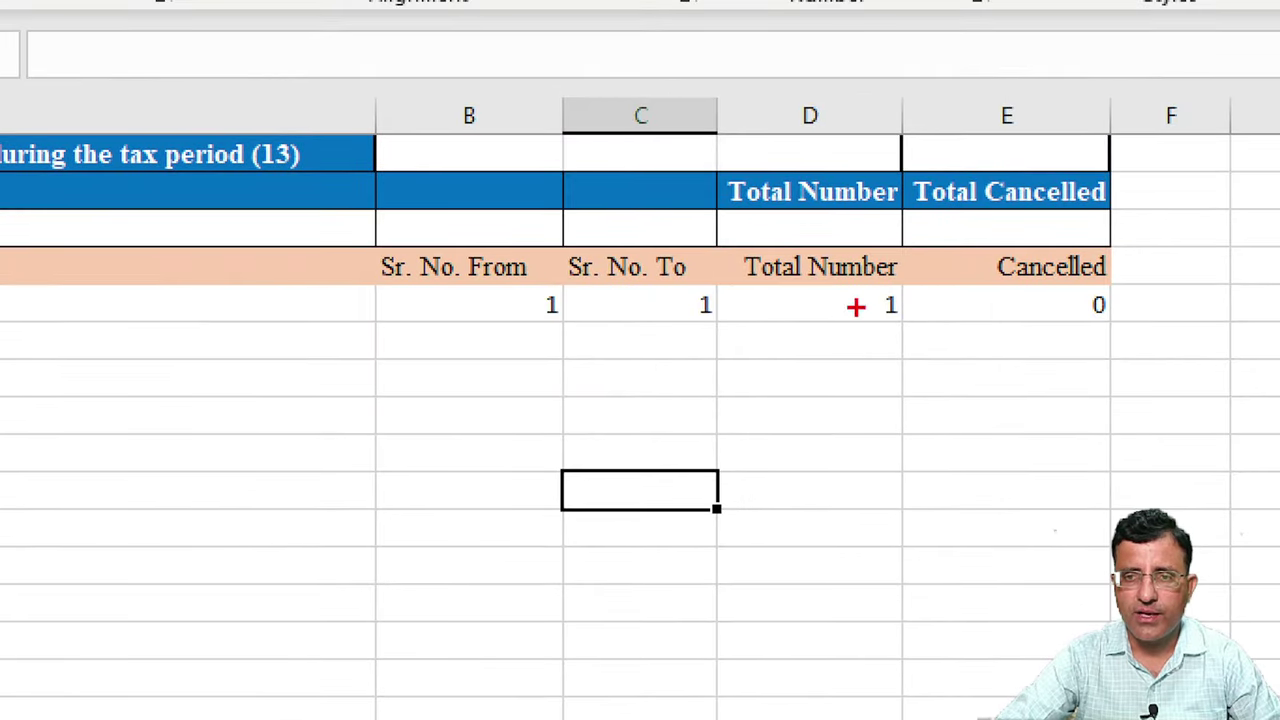
drag(780, 272, 795, 338)
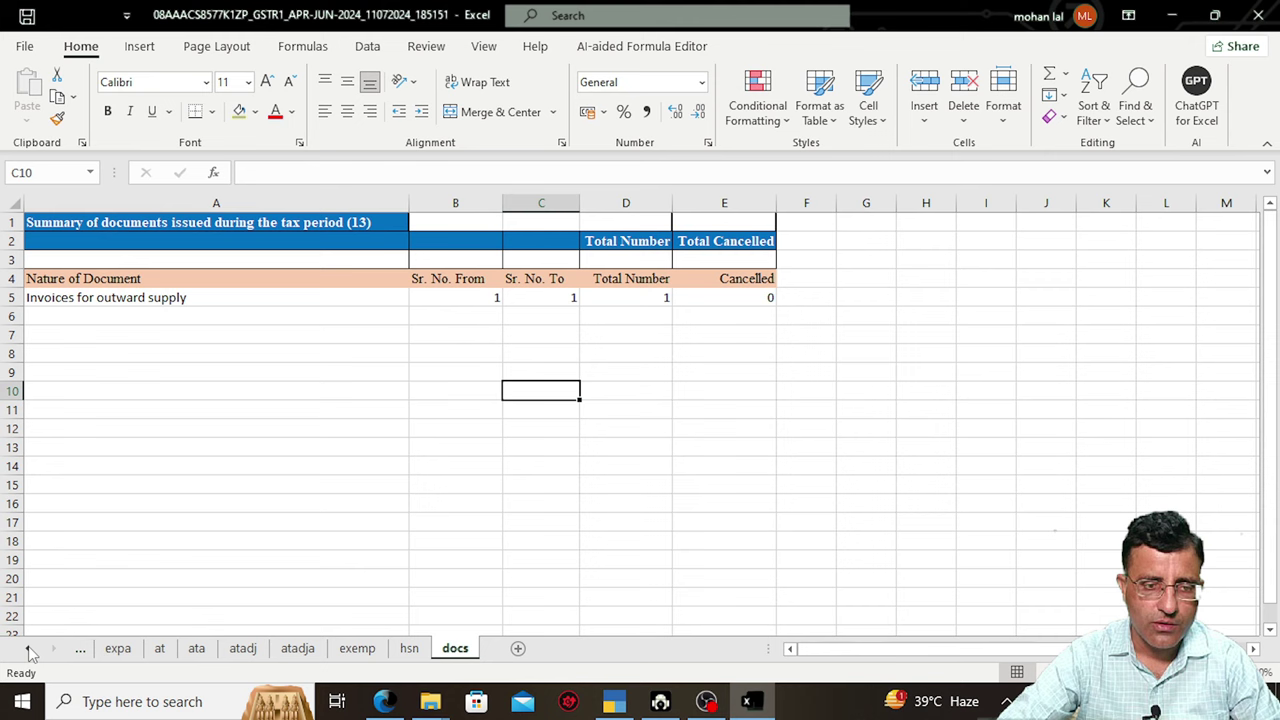
click(27, 648)
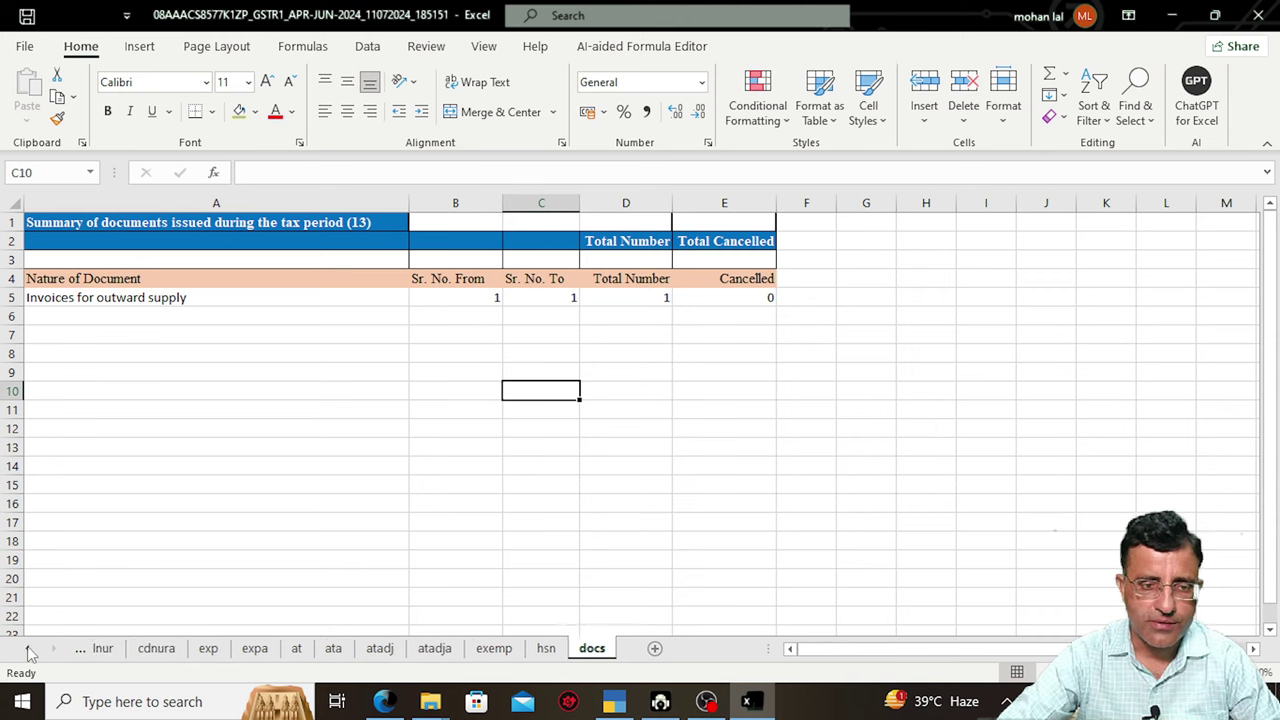
click(27, 648)
click(27, 648)
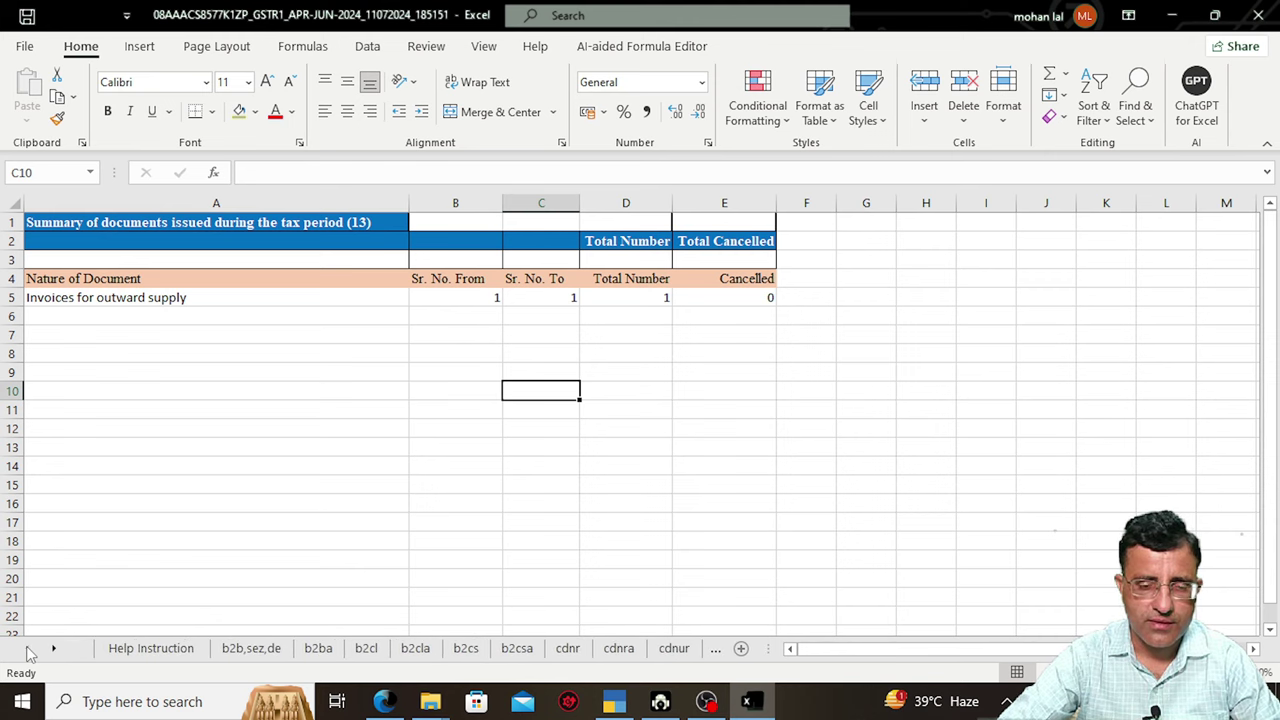
click(241, 652)
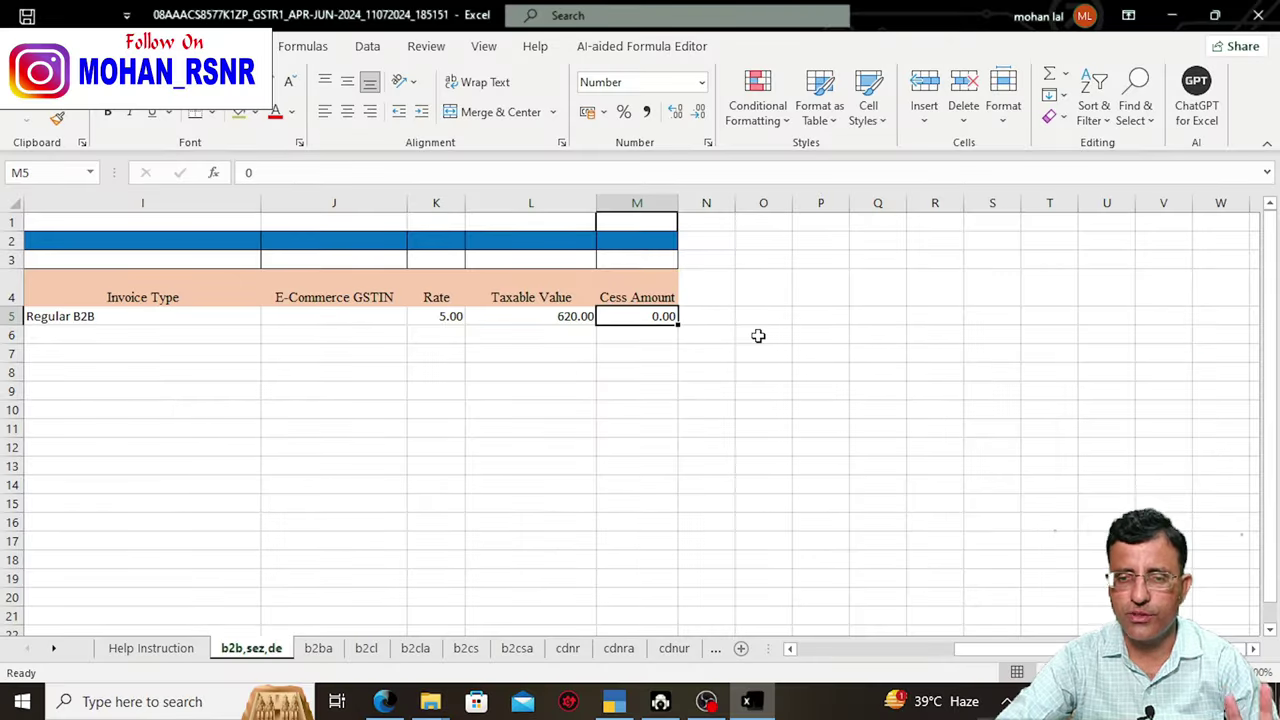
click(1259, 20)
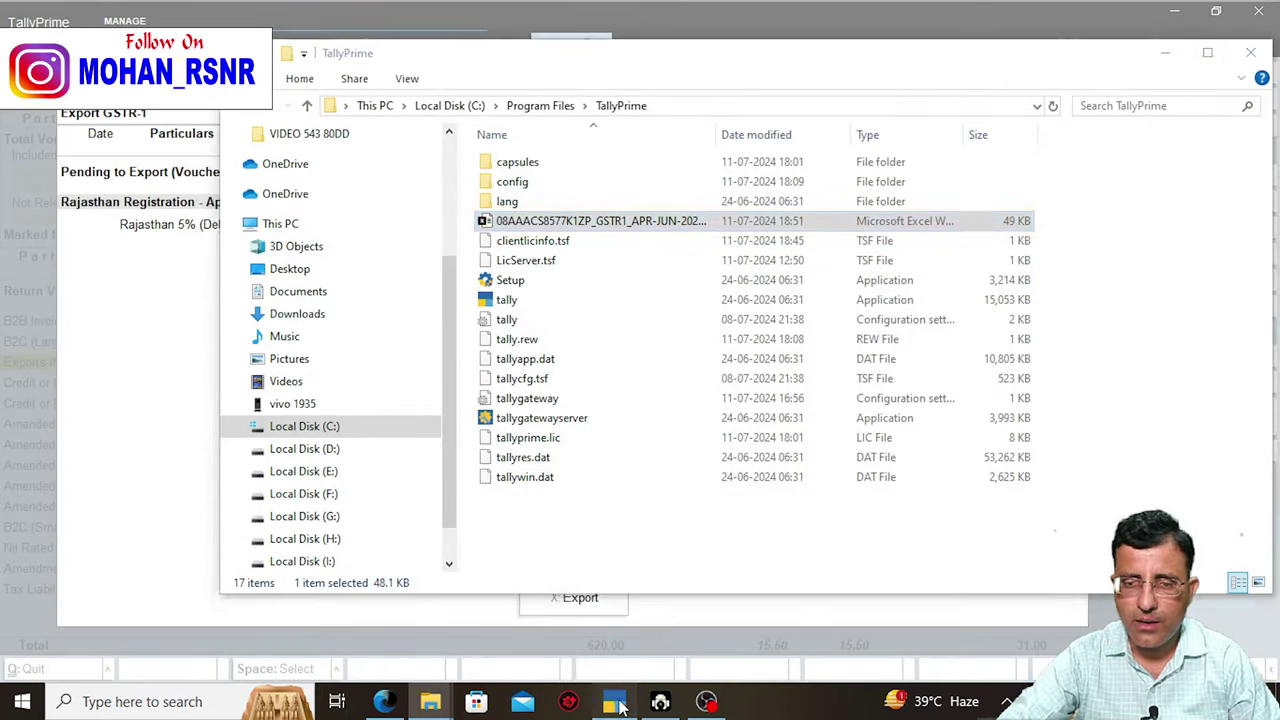
Return to TallyPrime's Gateway and start a new Sales voucher
click(618, 704)
key(Escape)
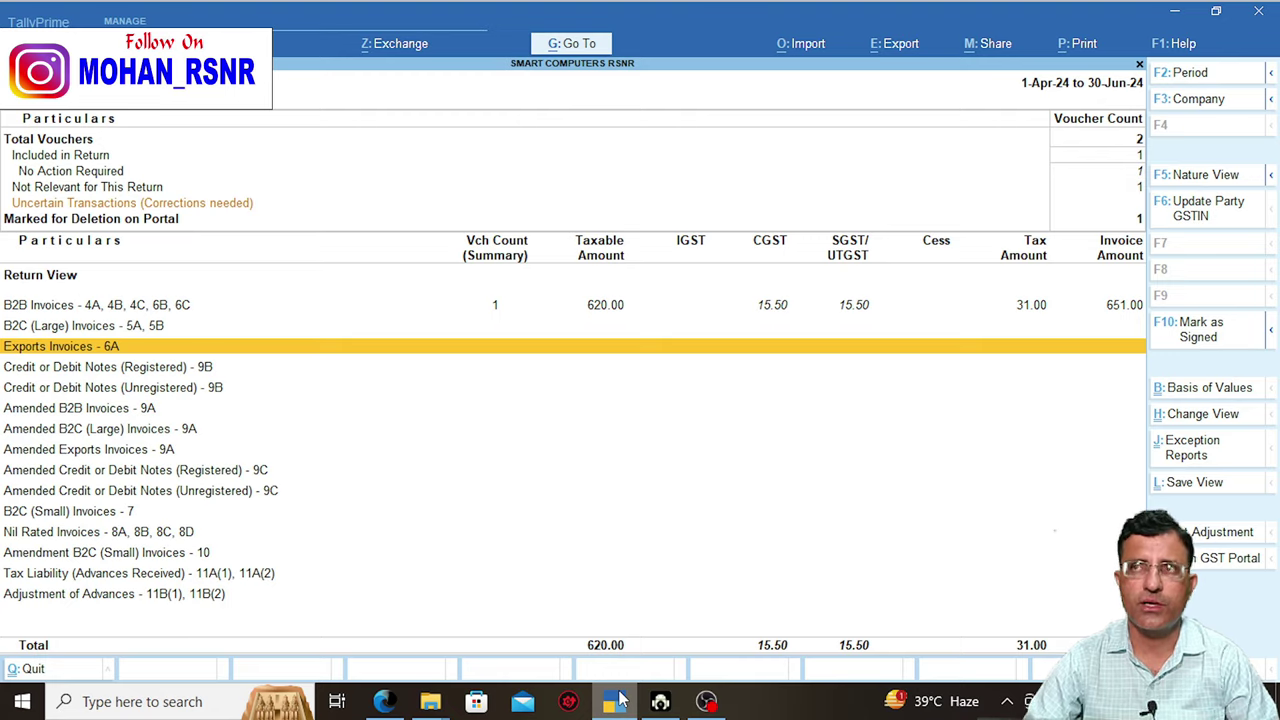
key(Escape)
key(Escape)
key(Escape)
key(Escape)
key(Escape)
key(Down)
key(Down)
key(Down)
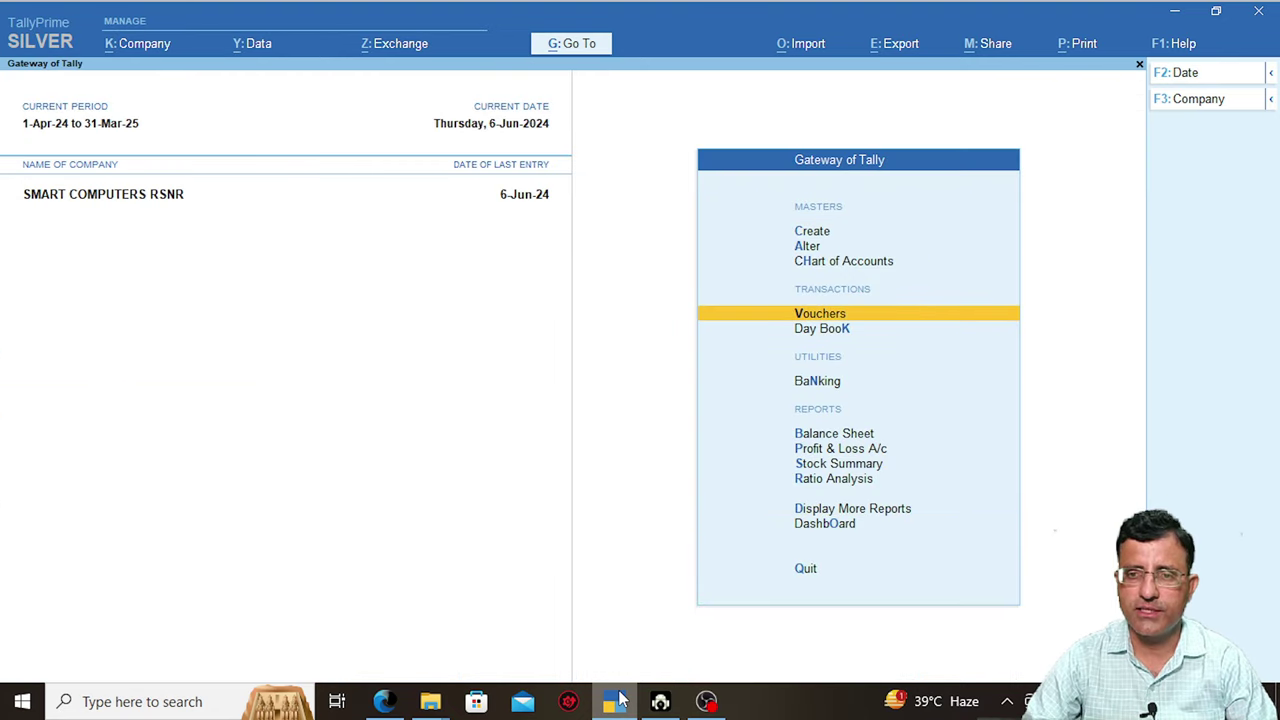
key(Return)
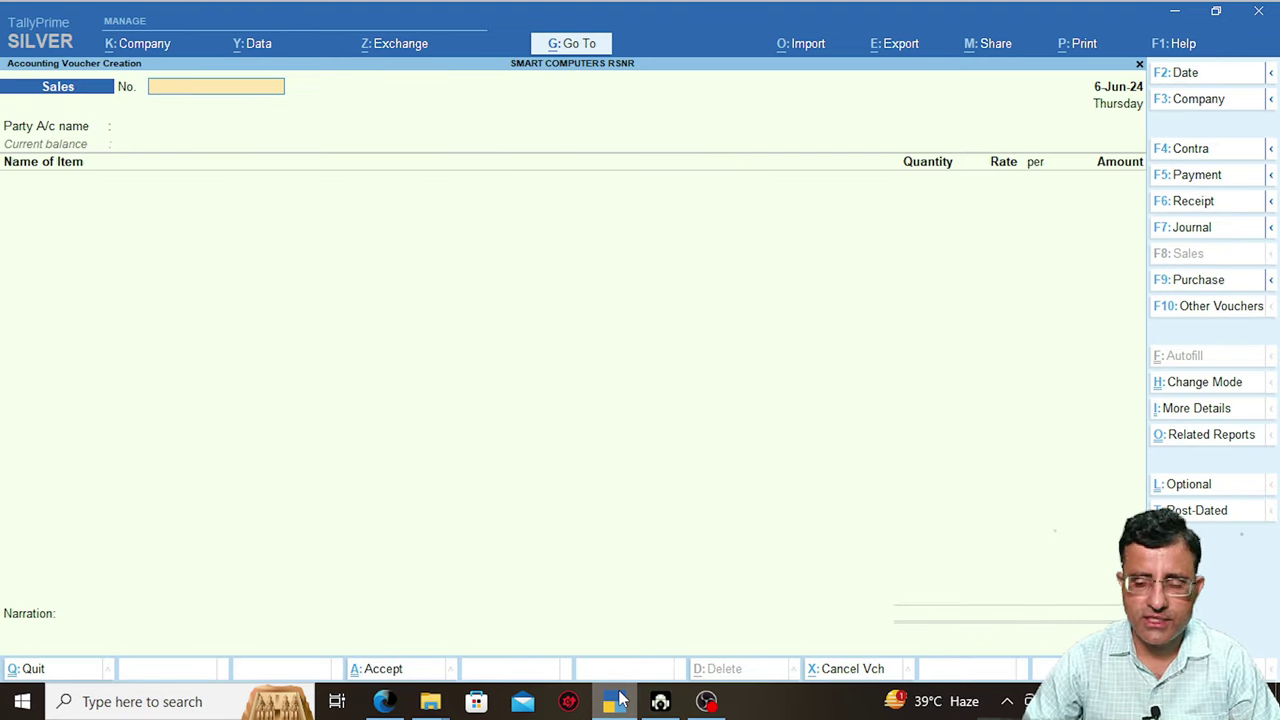
text(2)
Enter party Cash and item MOUSE, quantity 1 PCS at rate 310.00
key(Return)
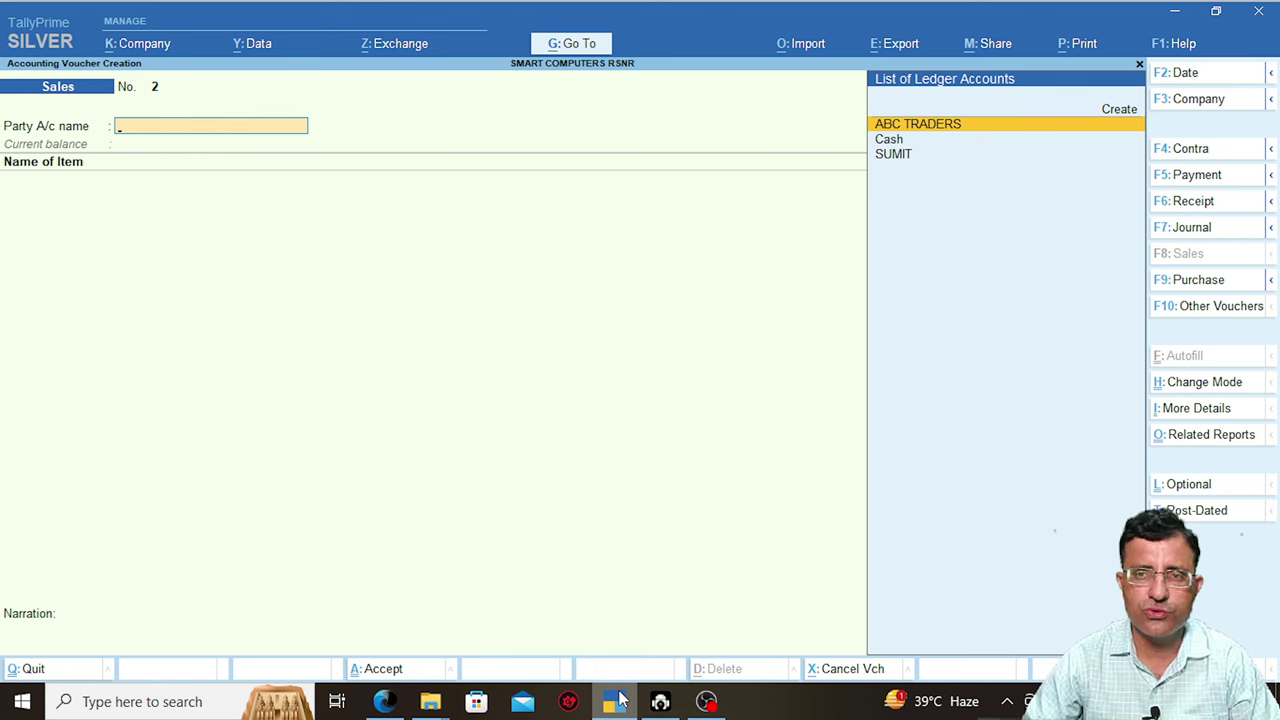
key(Down)
key(Return)
text(M)
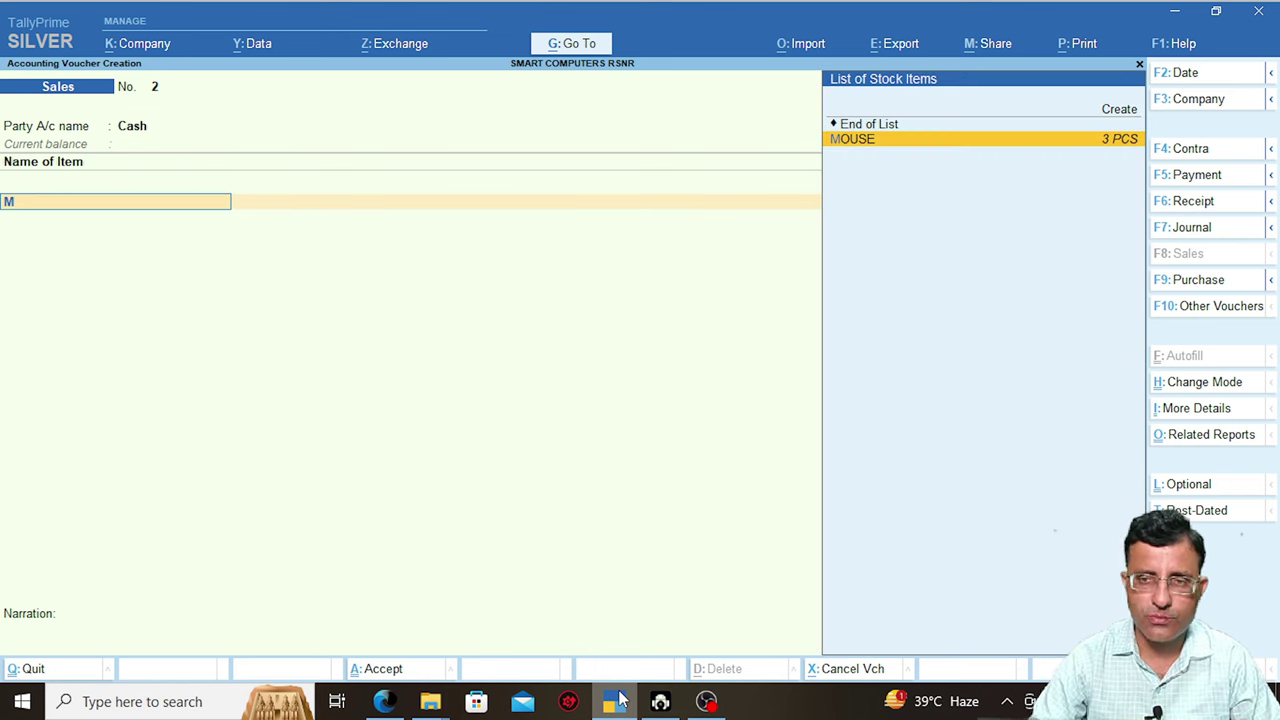
key(Return)
text(1)
key(Return)
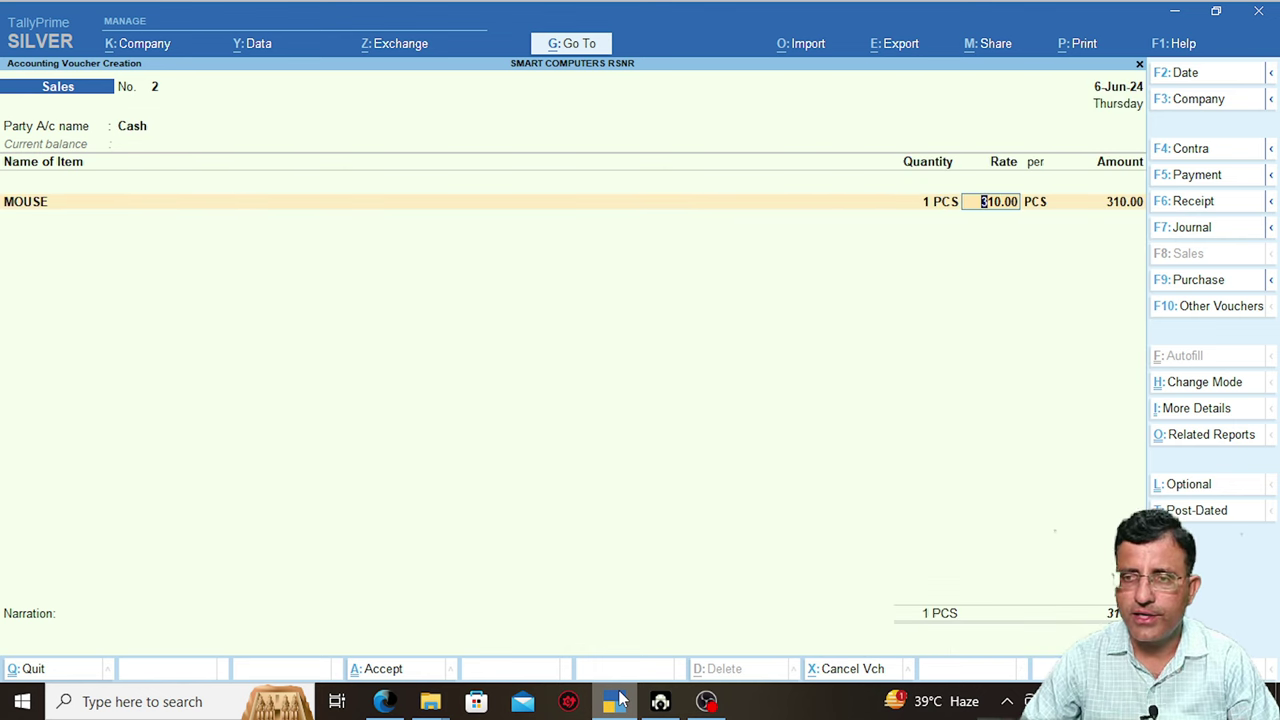
key(Return)
key(Return)
key(Return)
Add CGST and SGST lines of 7.75 each and save the voucher
key(Return)
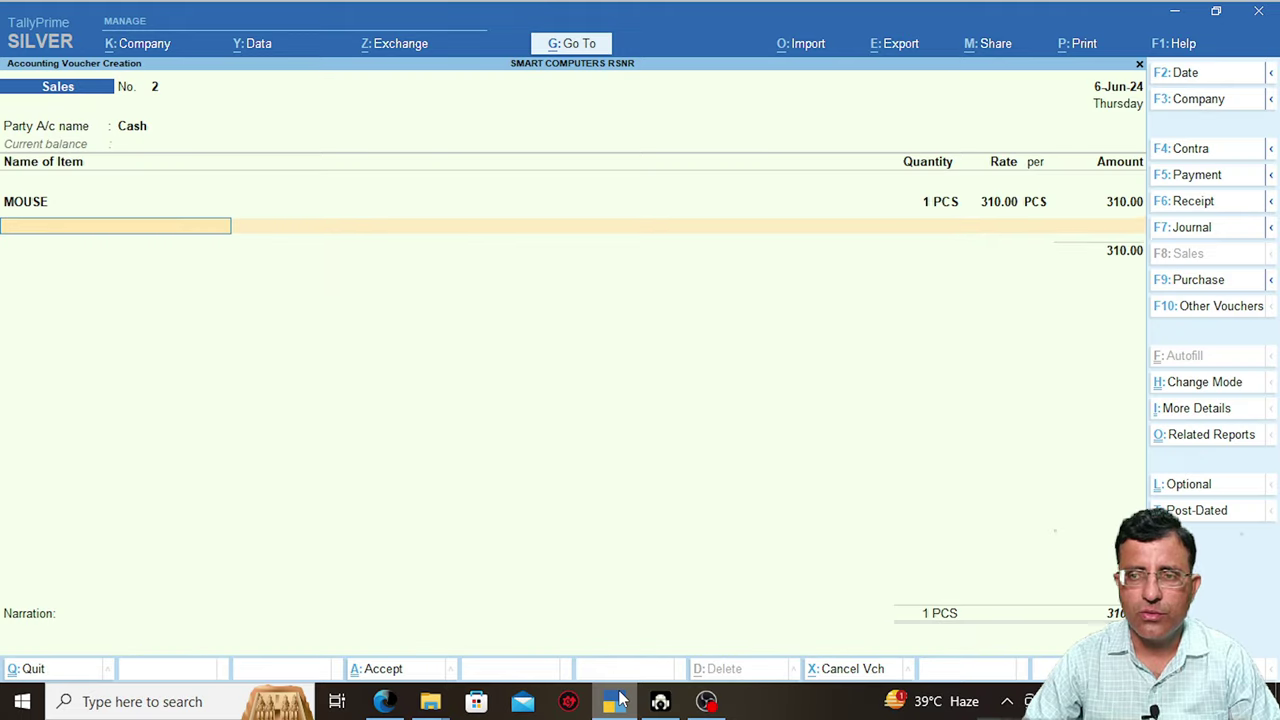
key(Return)
text(CG)
key(Return)
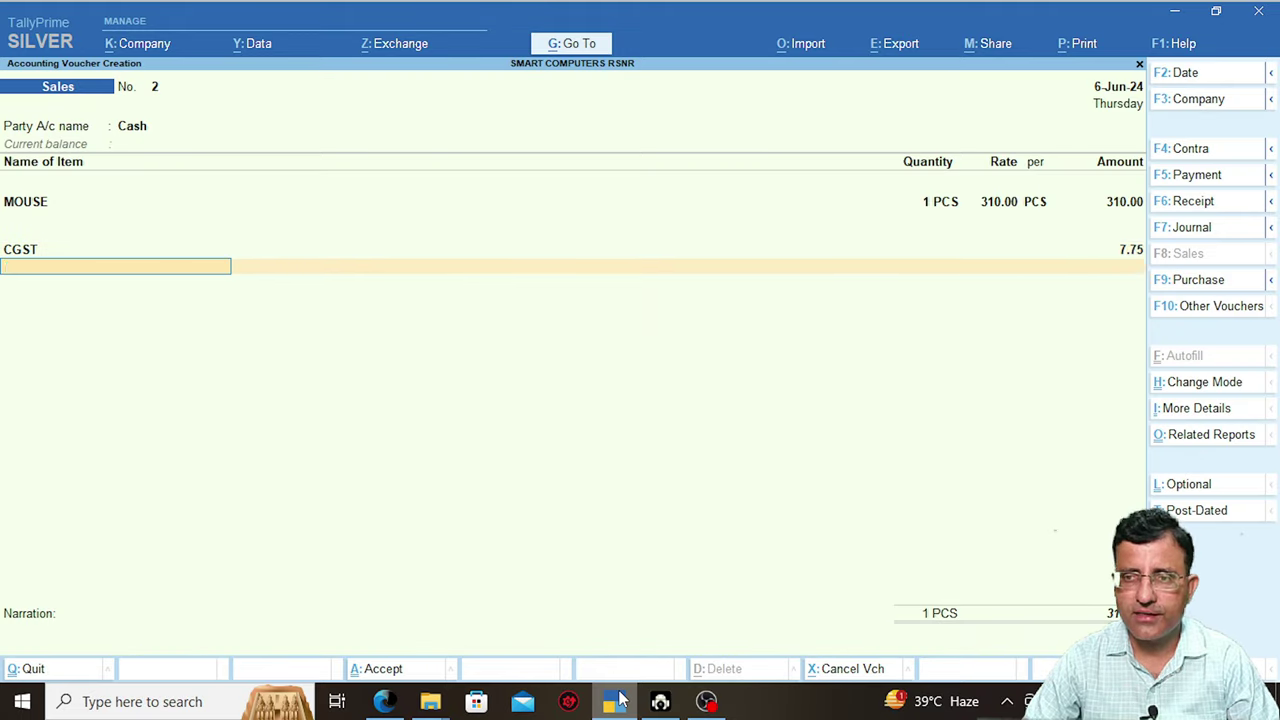
text(S)
key(Return)
key(Return)
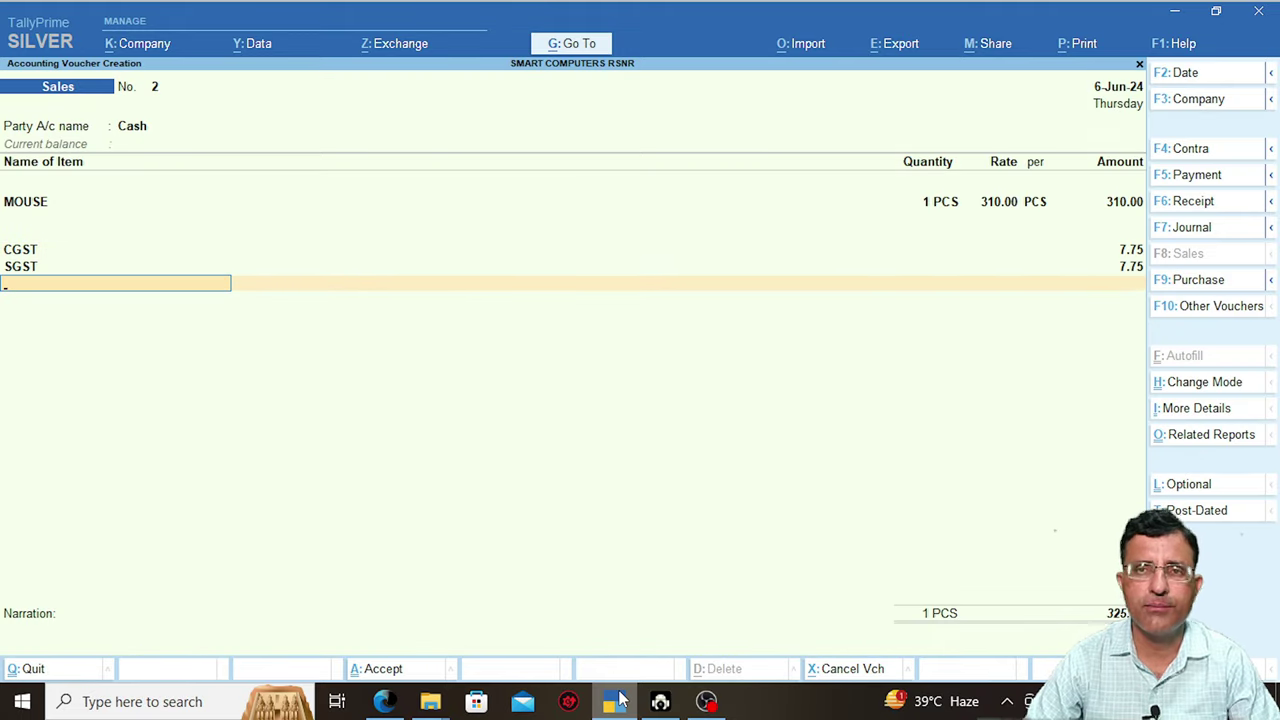
key(Return)
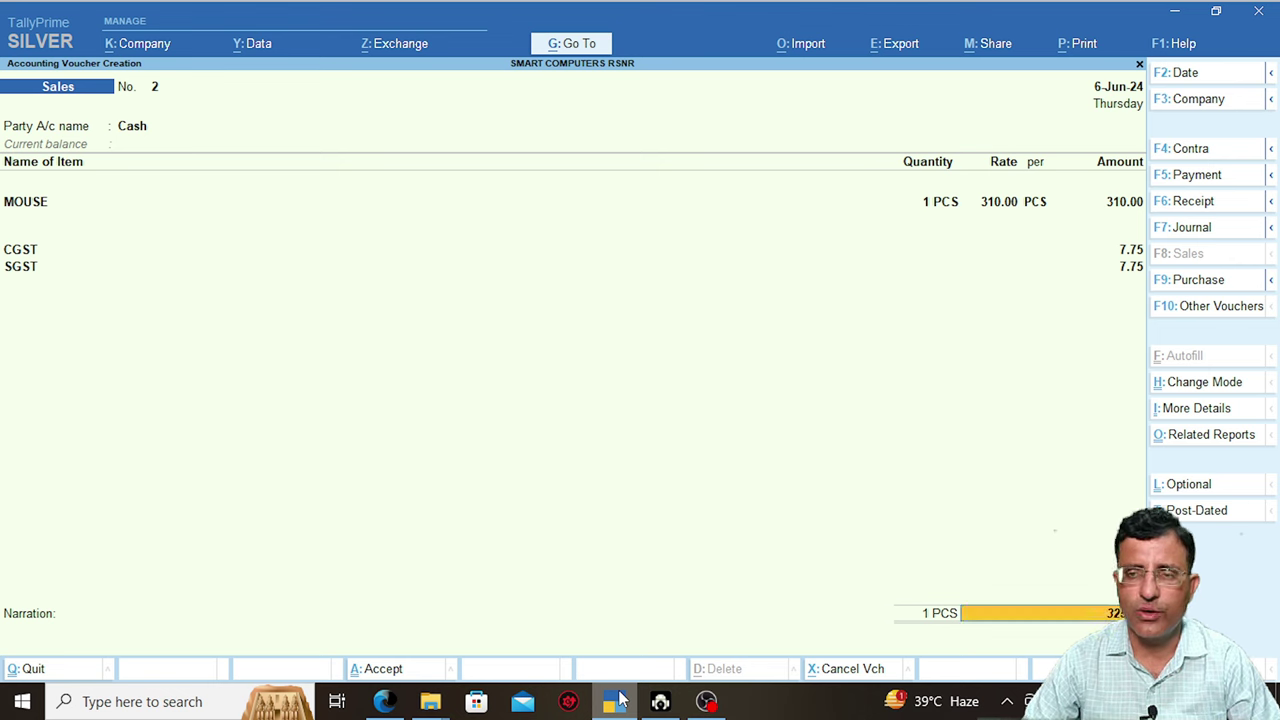
key(Return)
key(Return)
key(Return)
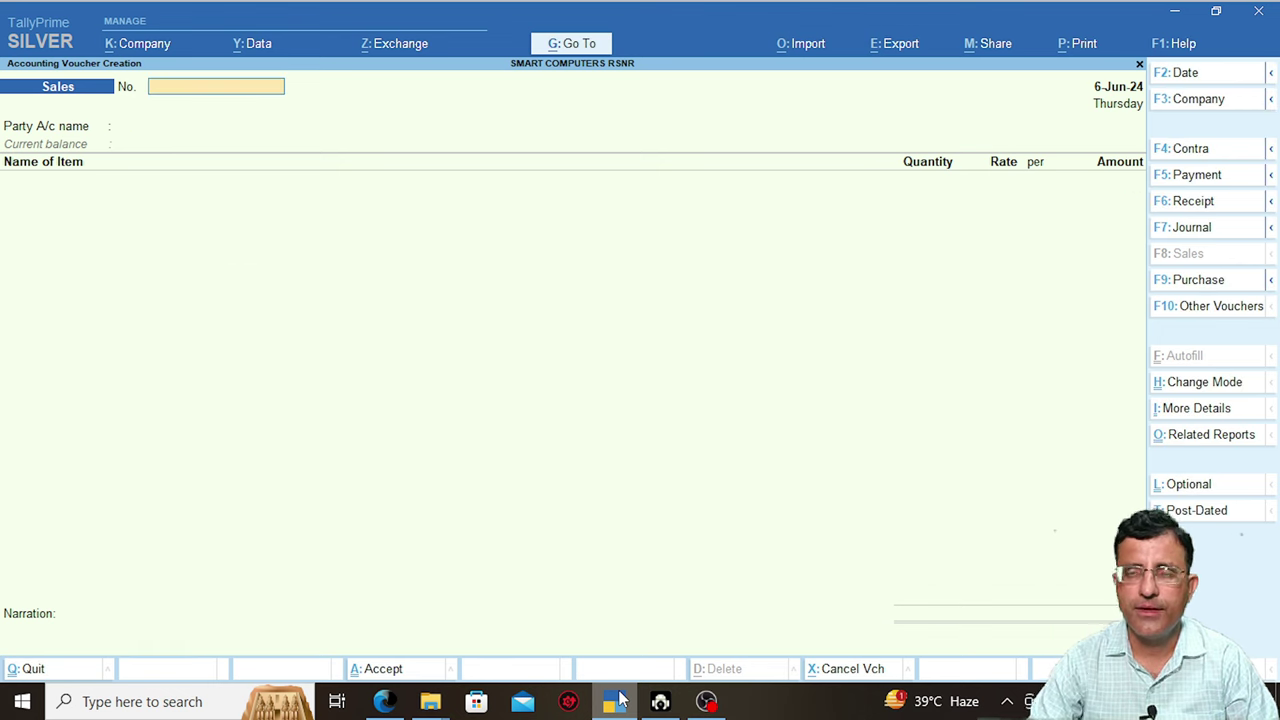
Close the blank voucher and open GSTR-1 through a Go To search for 'Gstr'
key(Escape)
key(Return)
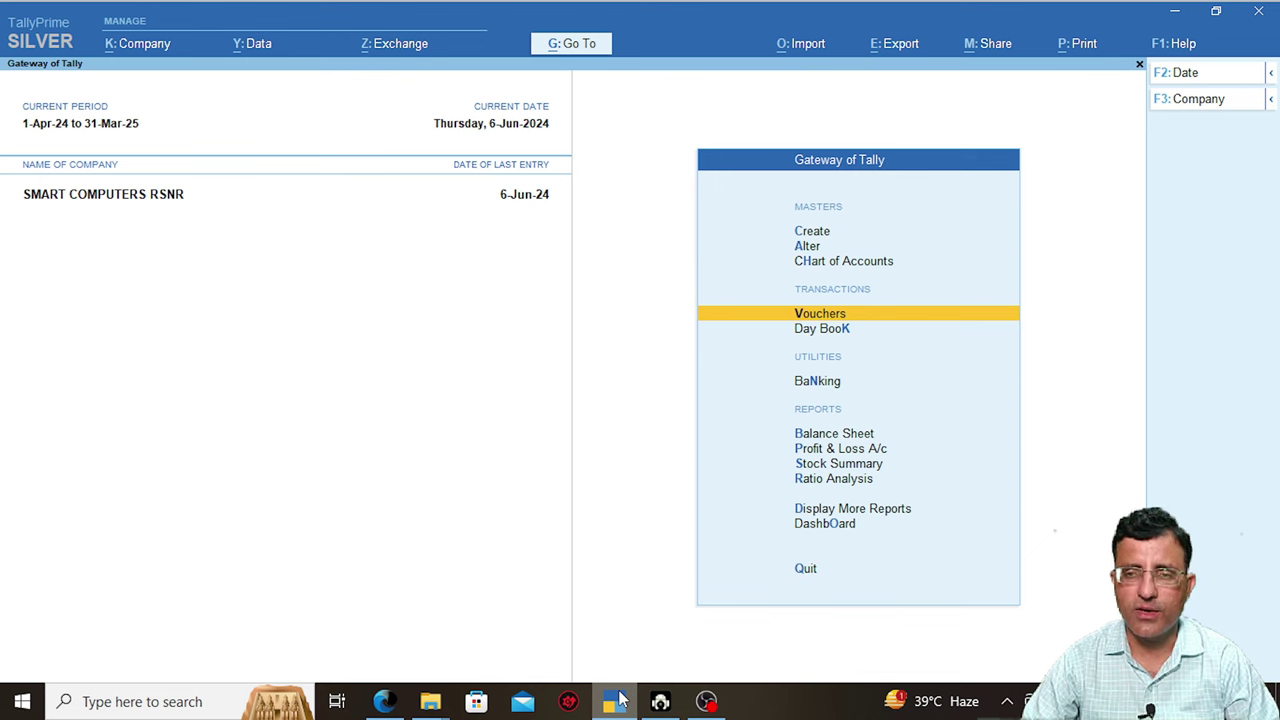
key(alt+g)
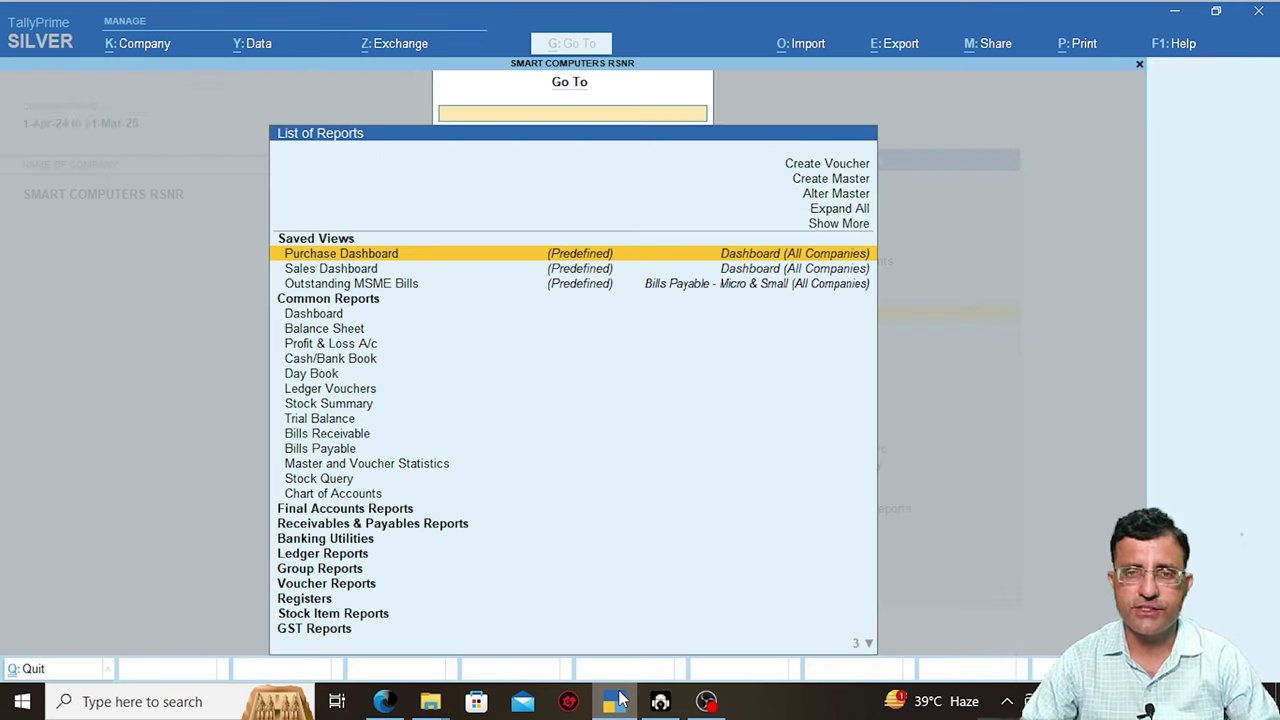
text(Gstr)
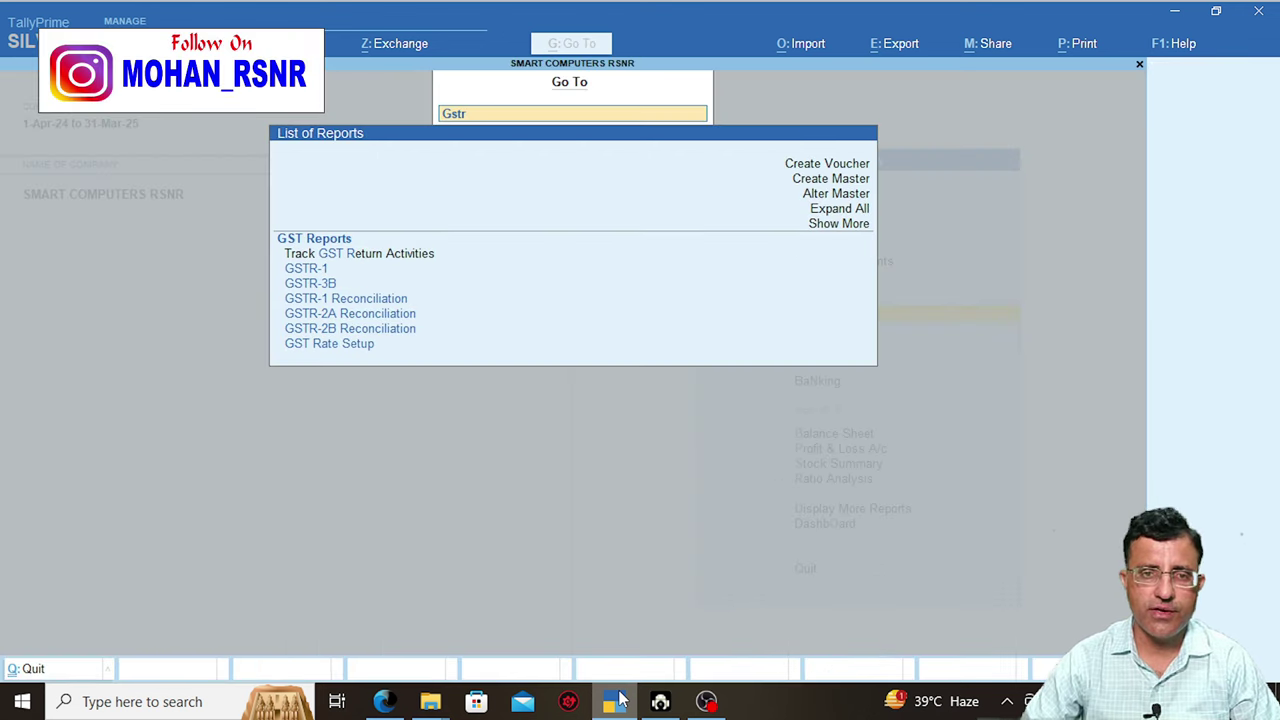
key(Return)
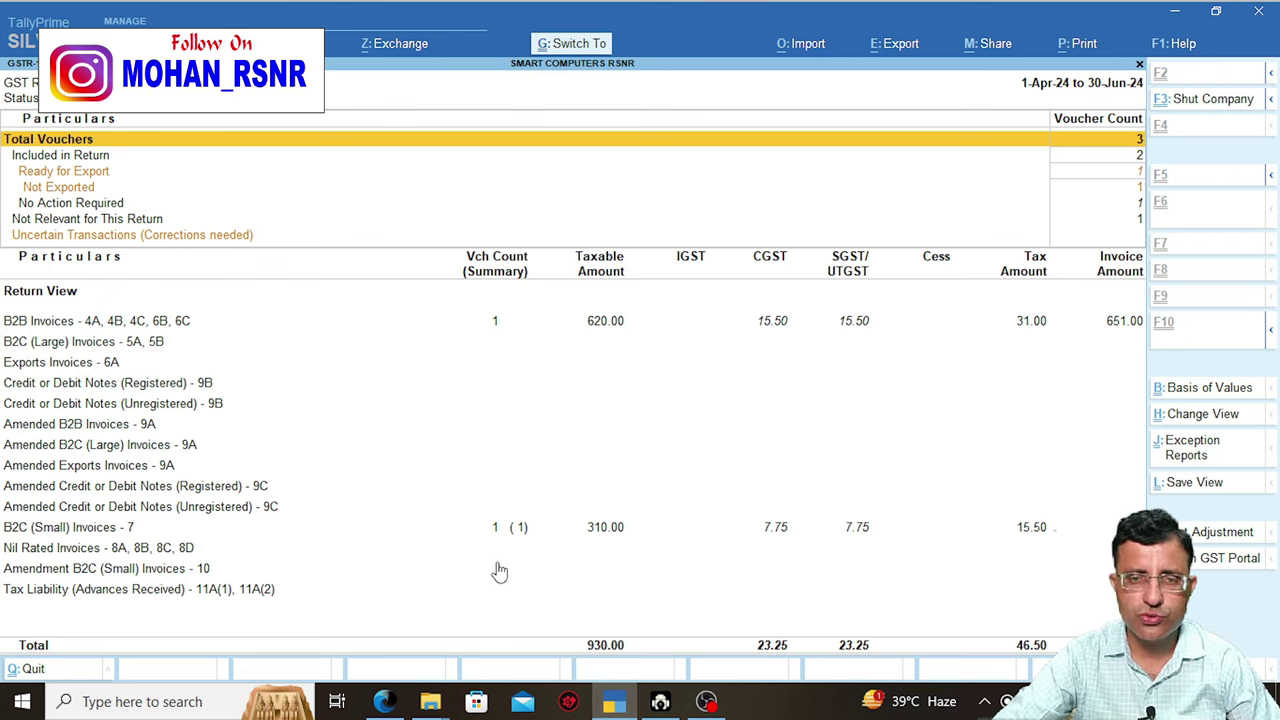
Step down the voucher status rows to Uncertain Transactions, with B2C (Small) at 310.00
key(ctrl+1)
drag(337, 428, 832, 556)
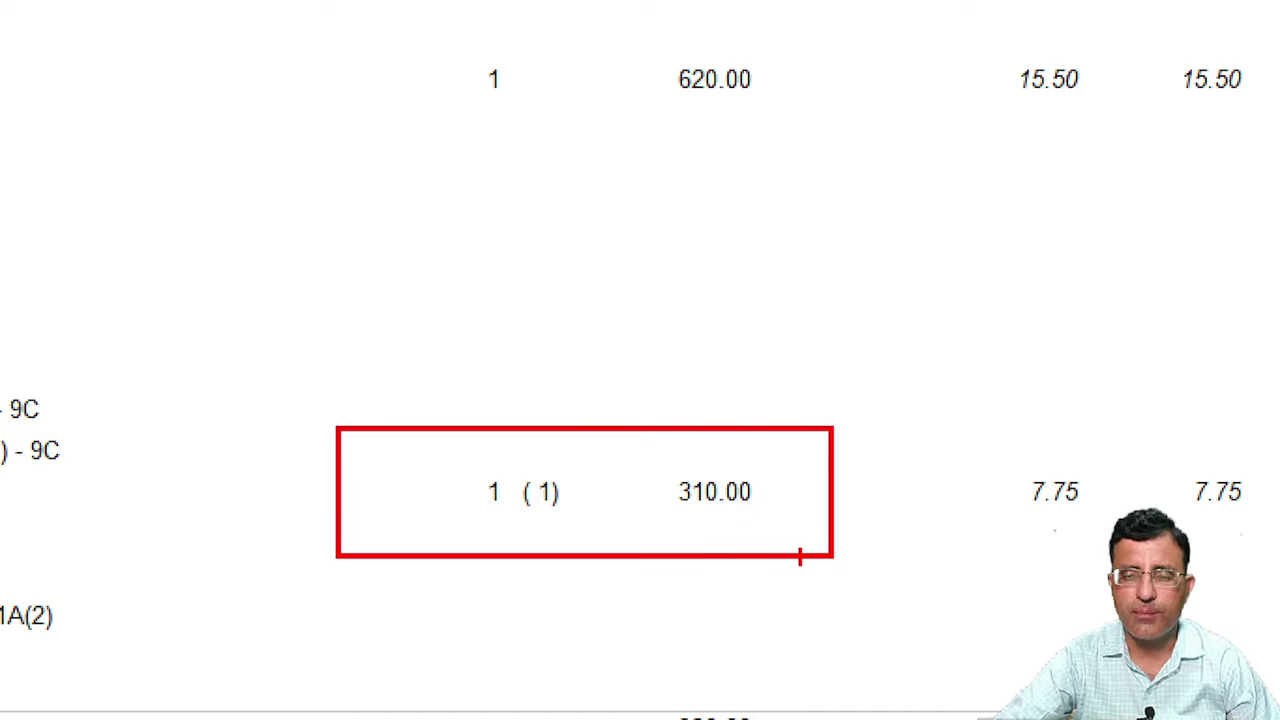
drag(325, 40, 922, 134)
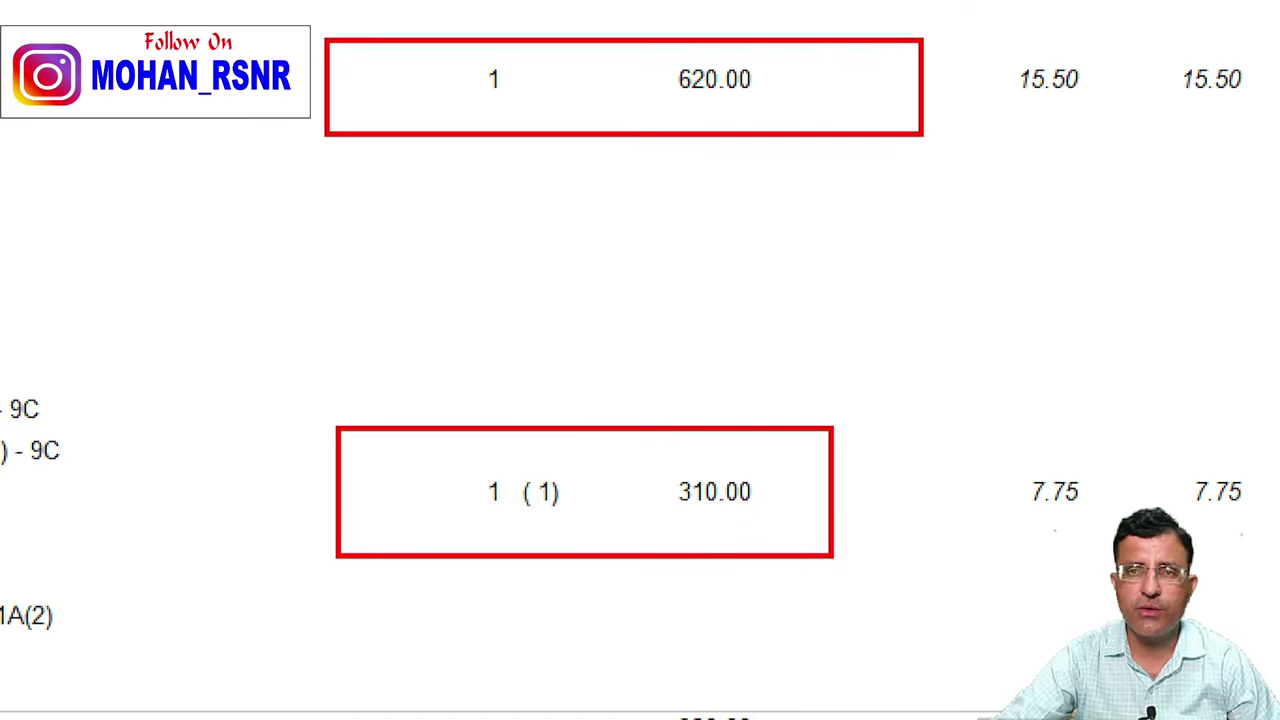
drag(580, 510, 785, 388)
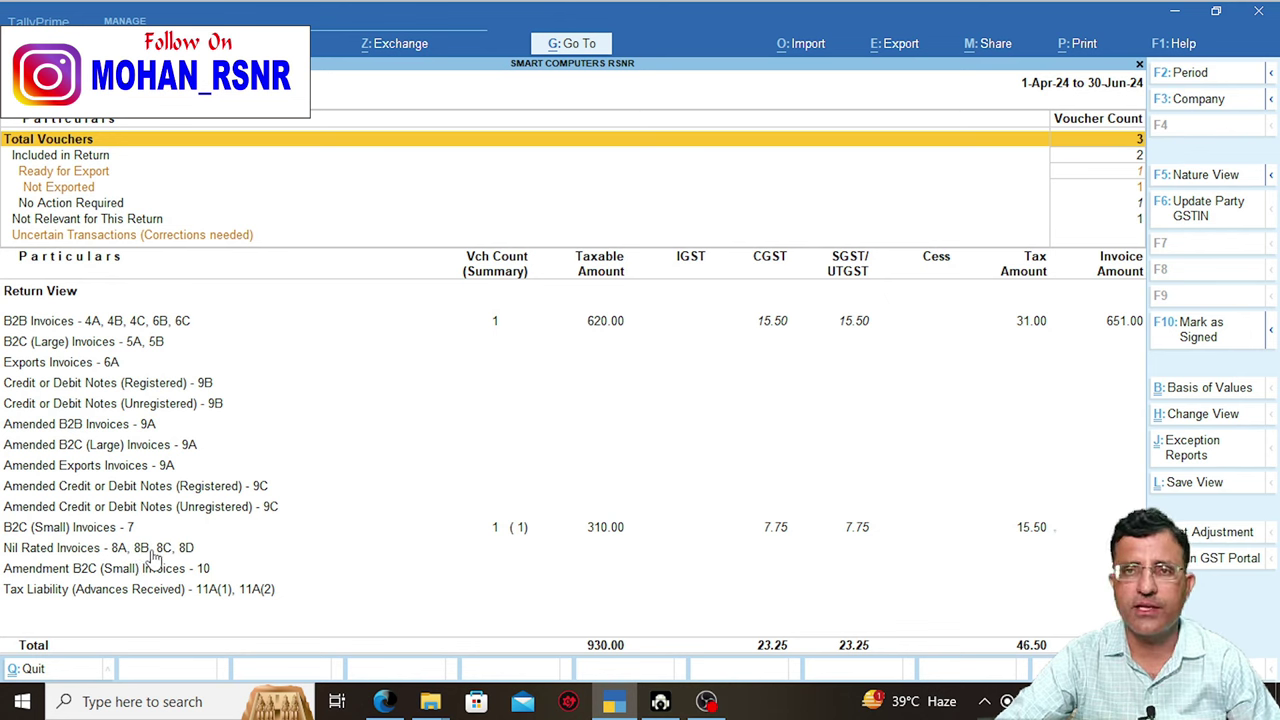
key(Down)
key(Down)
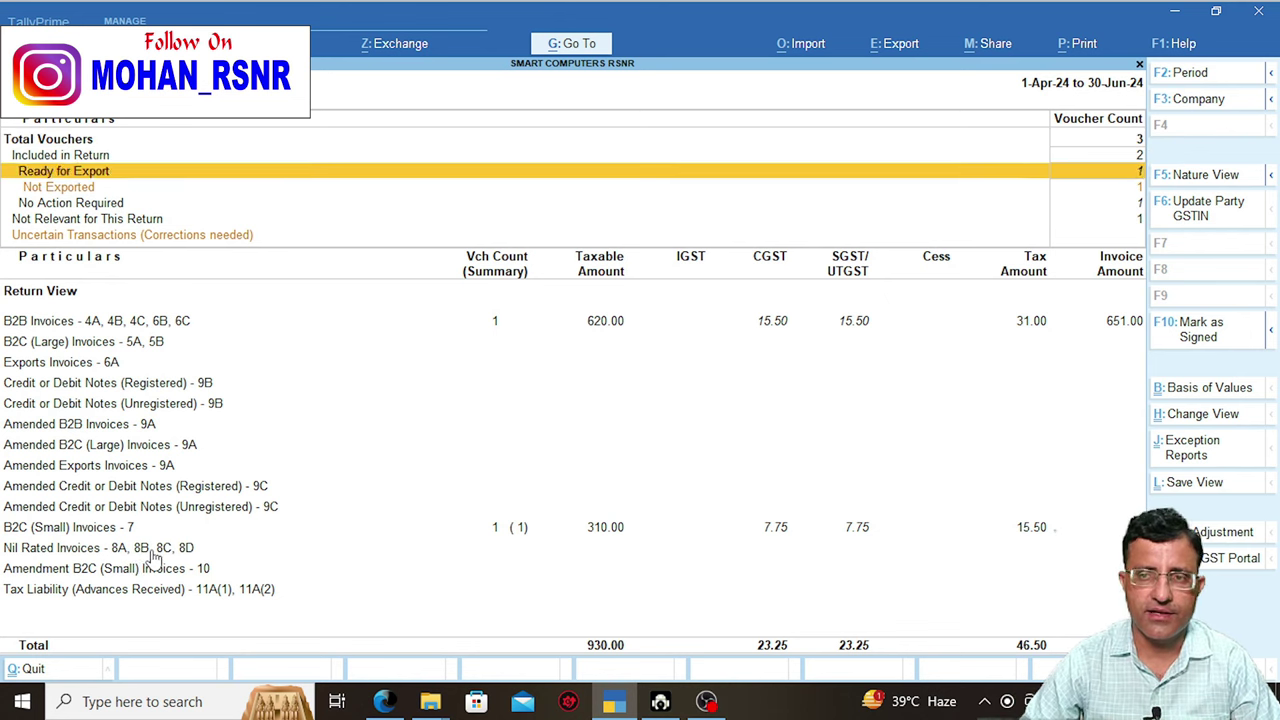
key(Down)
key(Down)
key(Down)
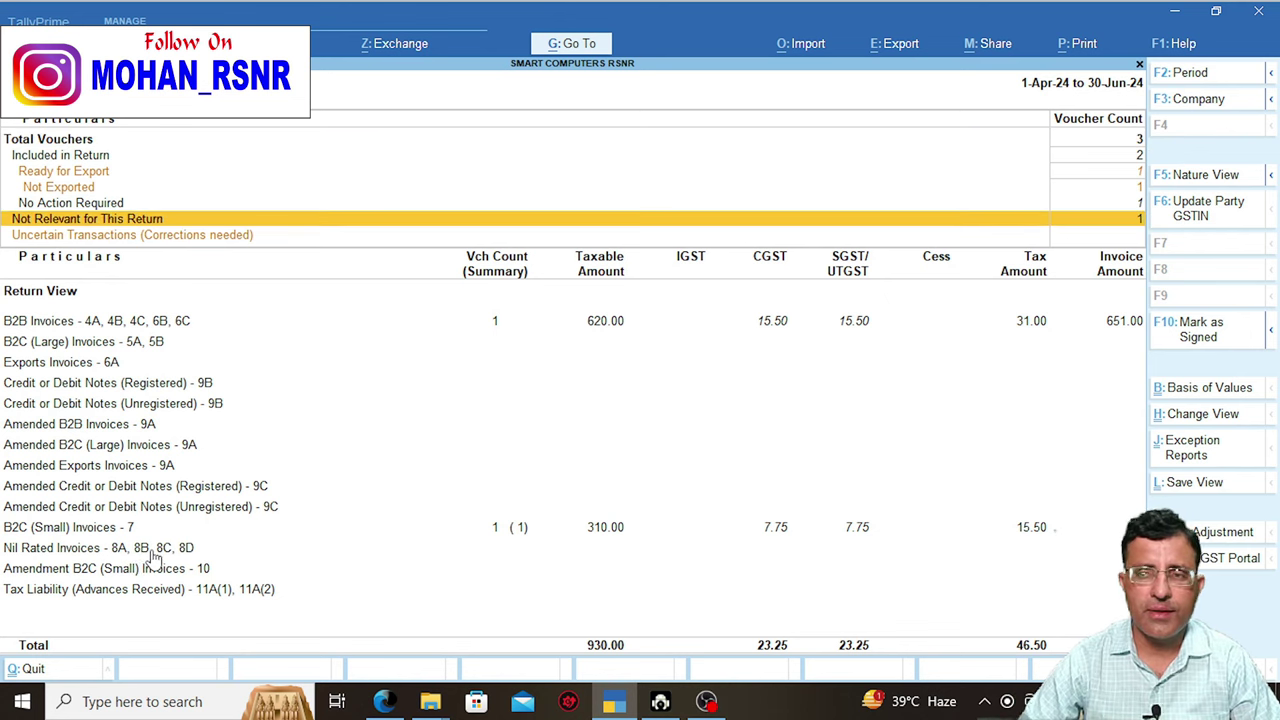
key(Down)
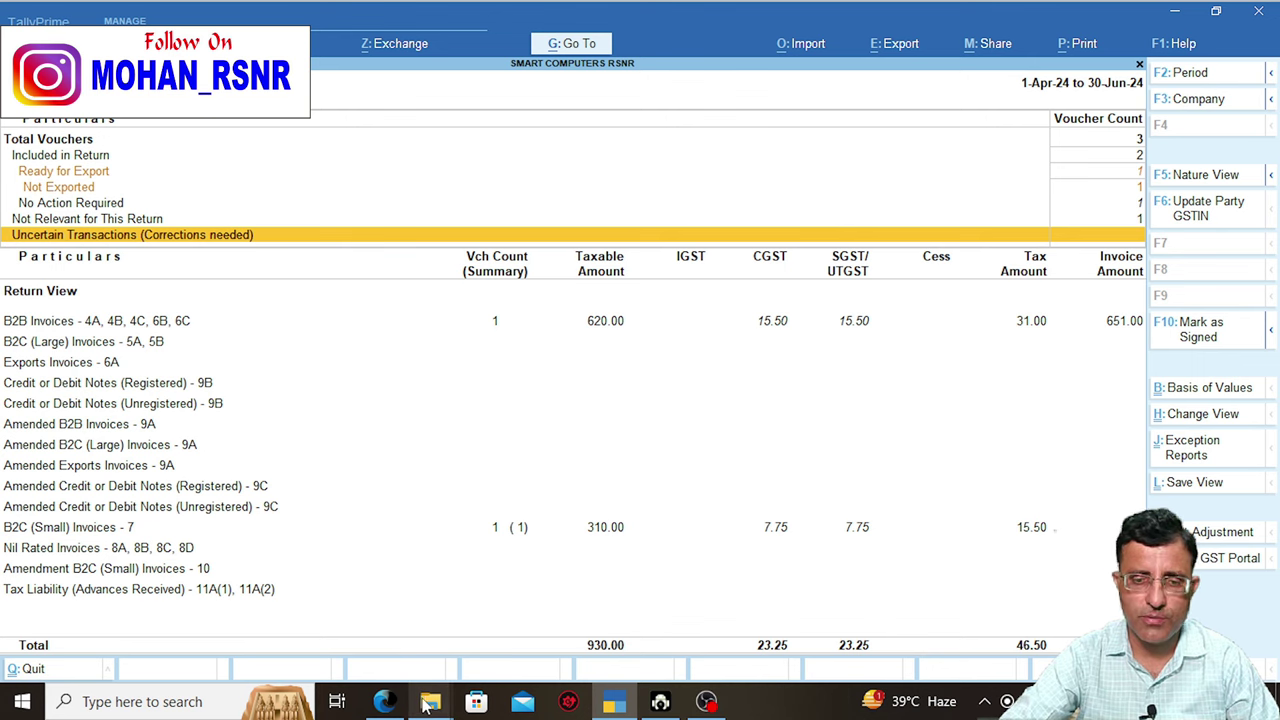
Delete the exported GSTR1 .xlsx from C:\Program Files\TallyPrime, leaving 16 items, and minimize Explorer
mouse_move(430, 703)
click(320, 620)
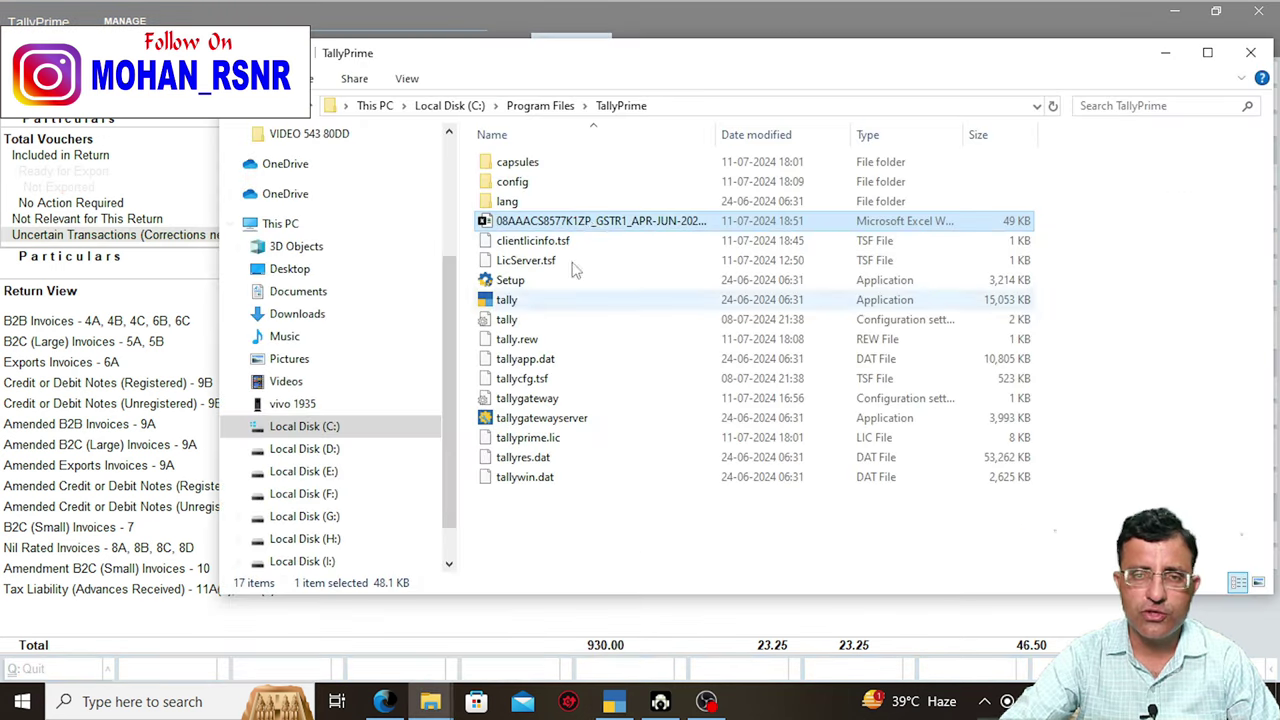
click(510, 299)
click(487, 222)
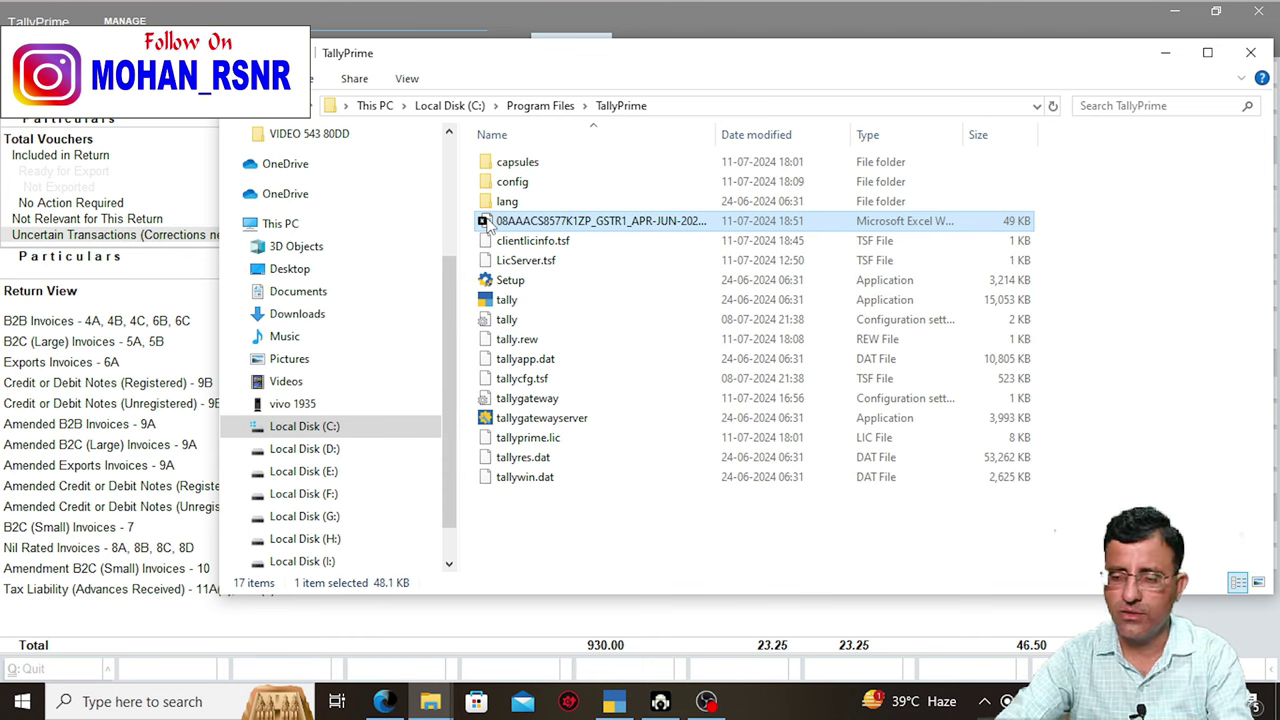
key(Delete)
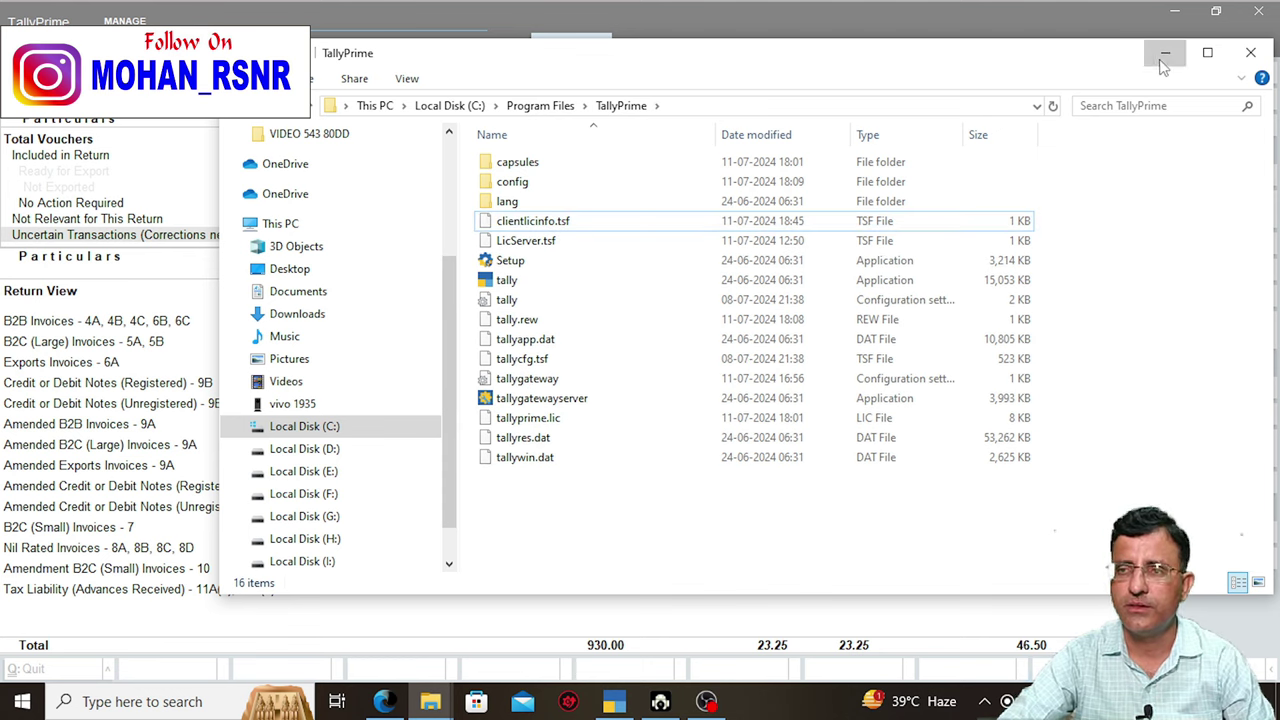
click(1162, 60)
key(Down)
key(Down)
key(Down)
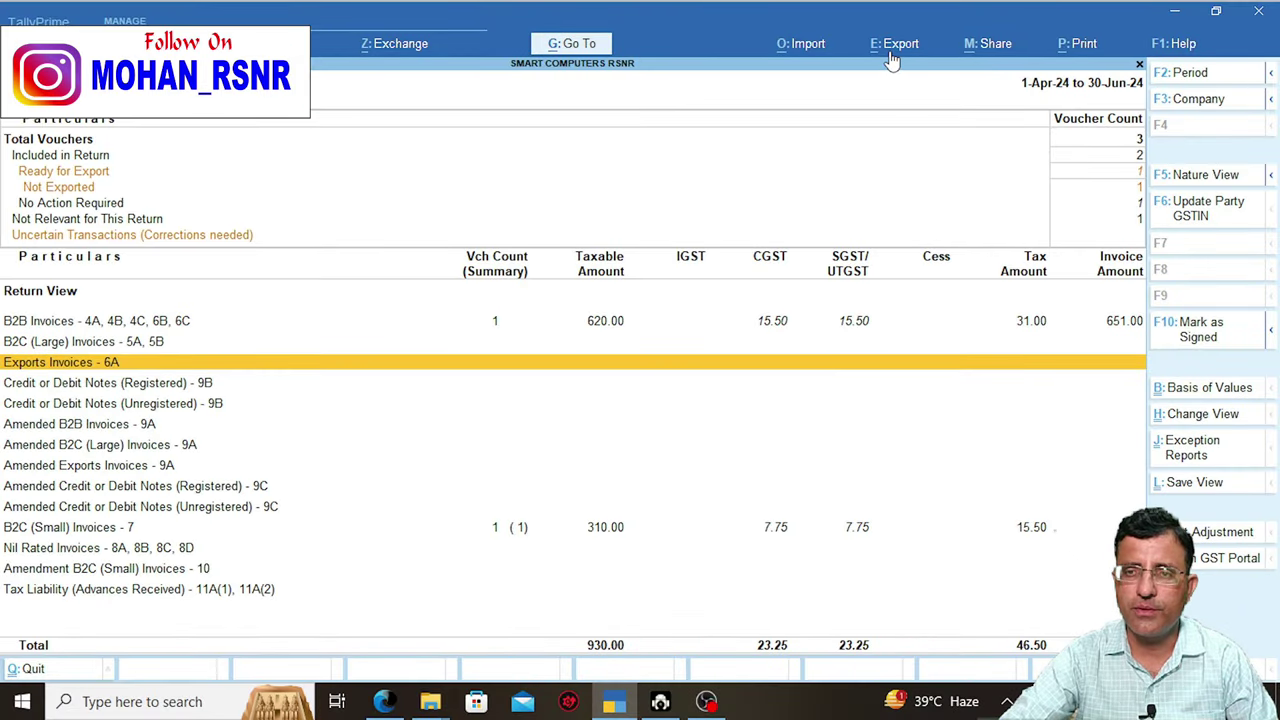
View the pending-to-export list (Rajasthan 5% at 310.00, HSN and Document summaries), then close it
click(900, 50)
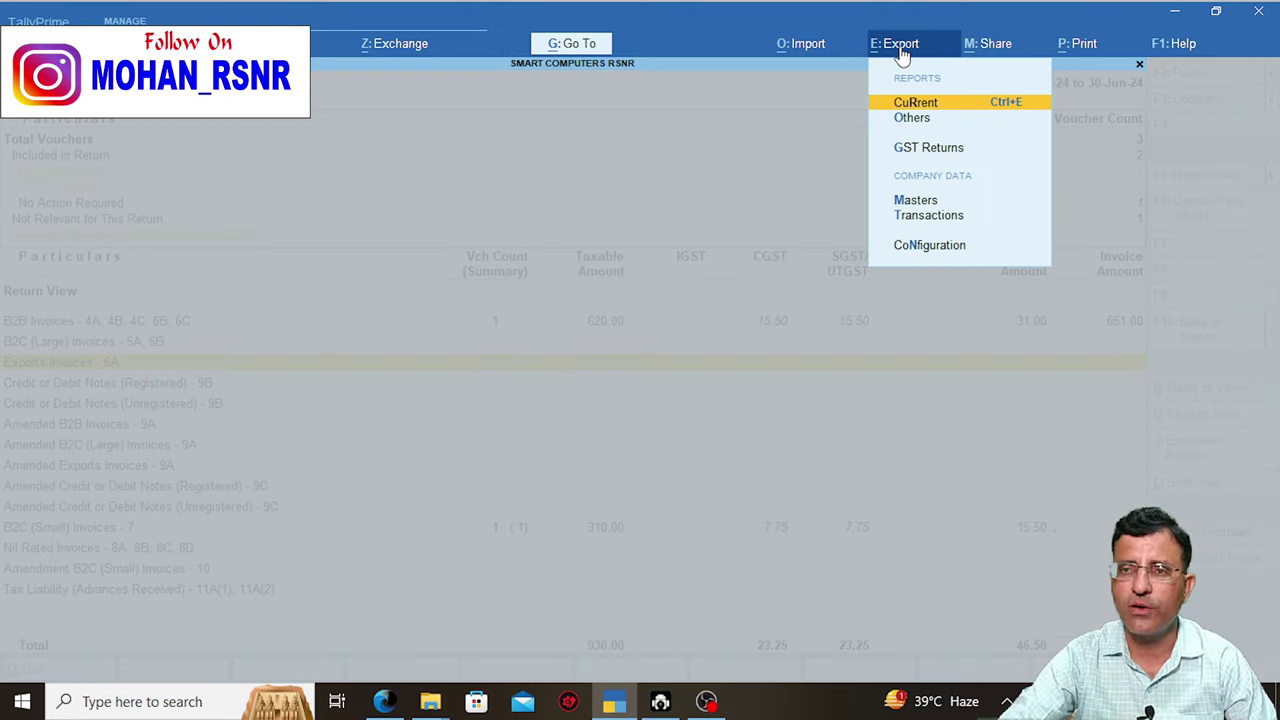
click(930, 148)
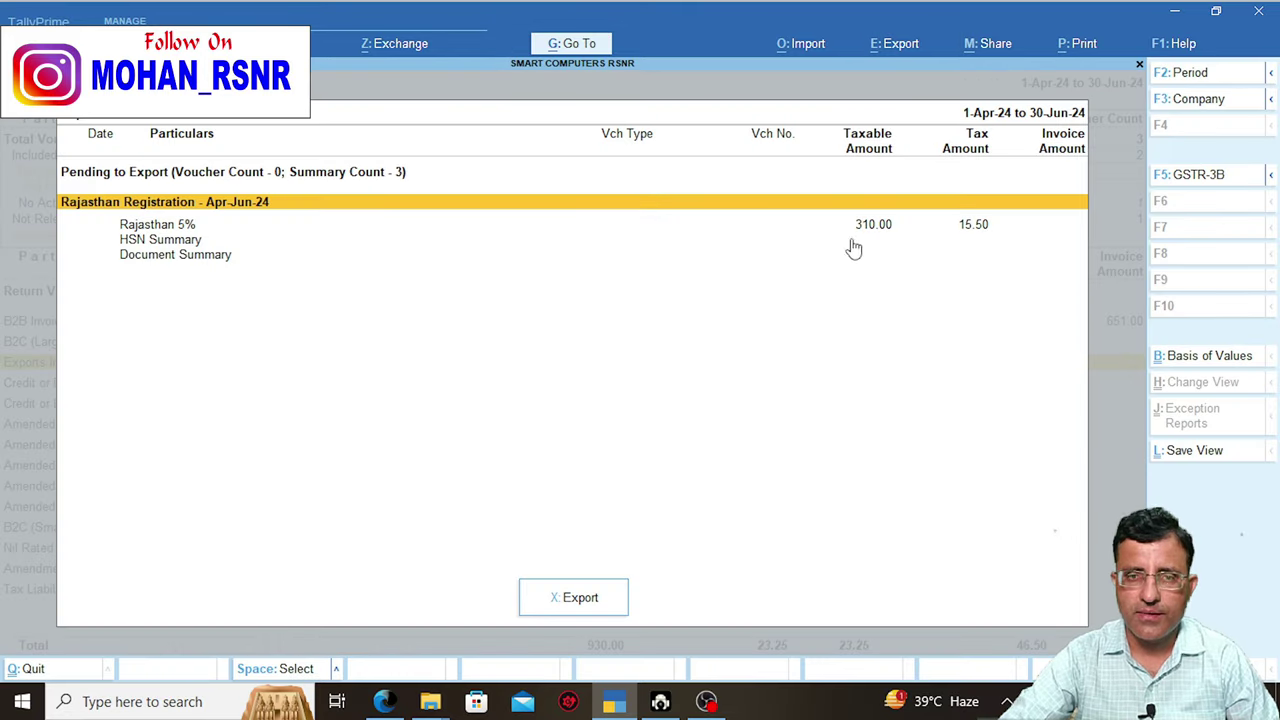
key(ctrl)
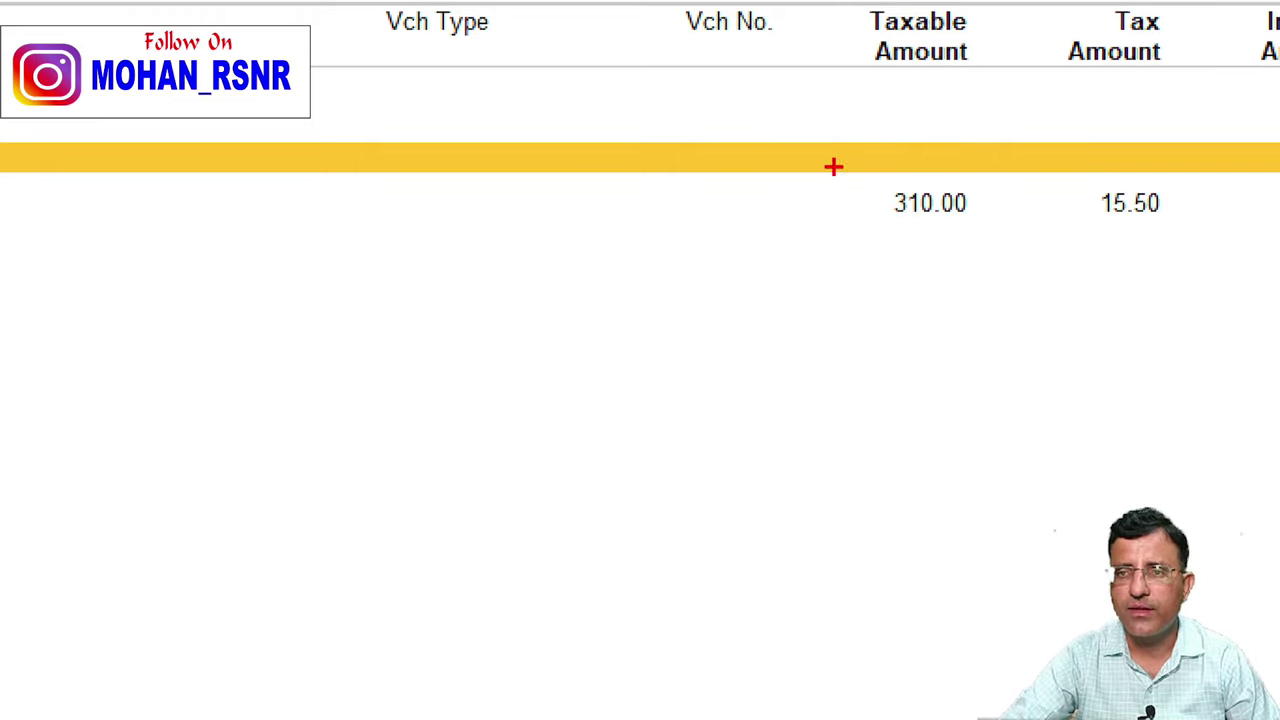
drag(820, 127, 1029, 313)
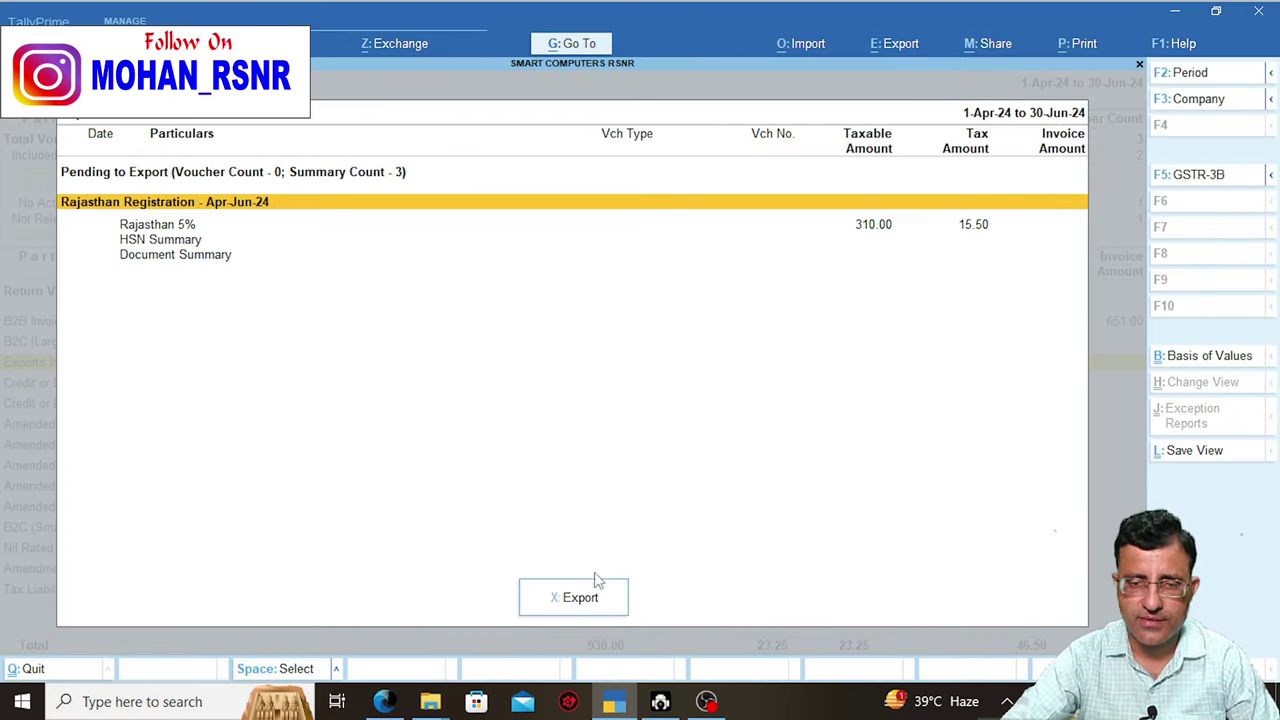
key(Escape)
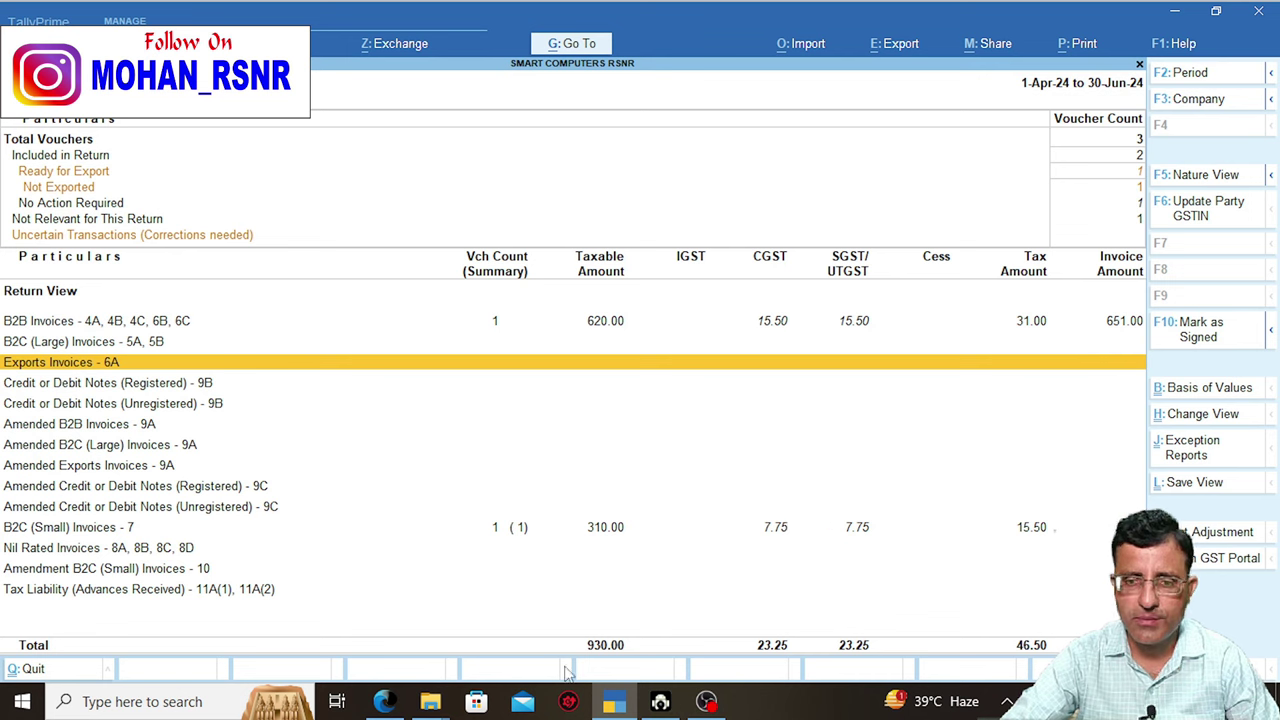
key(ctrl)
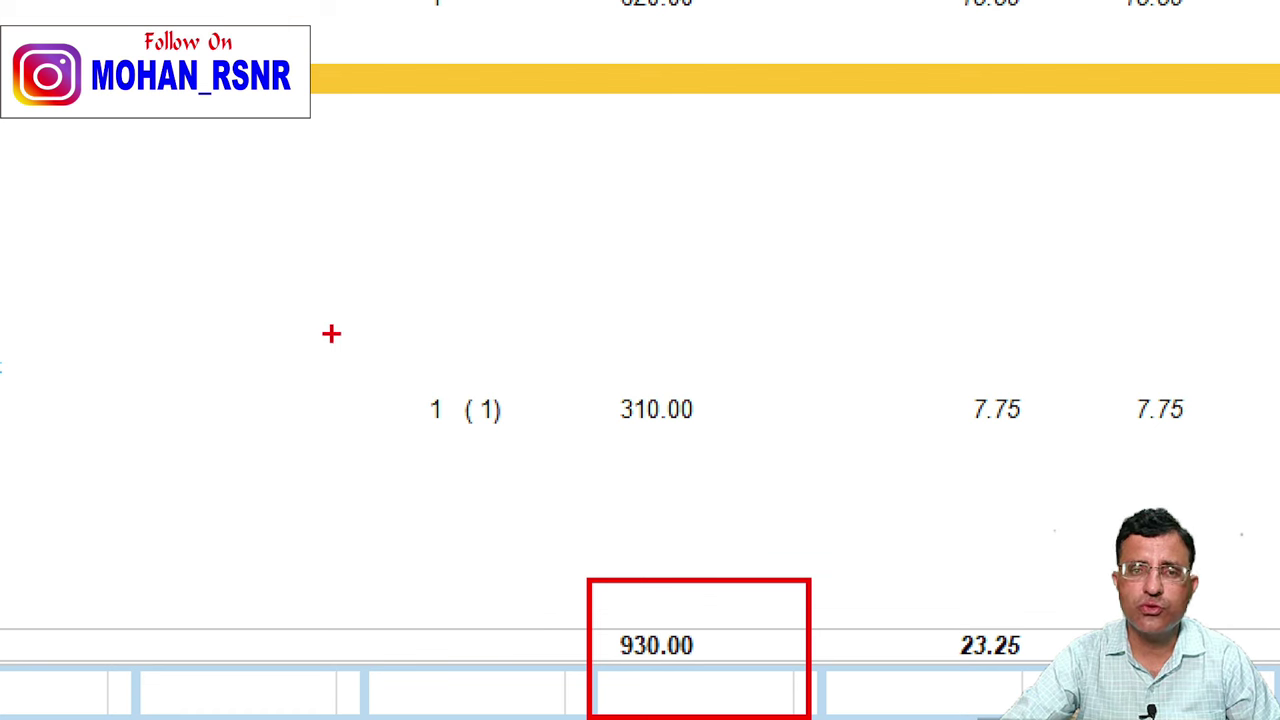
drag(344, 318, 822, 476)
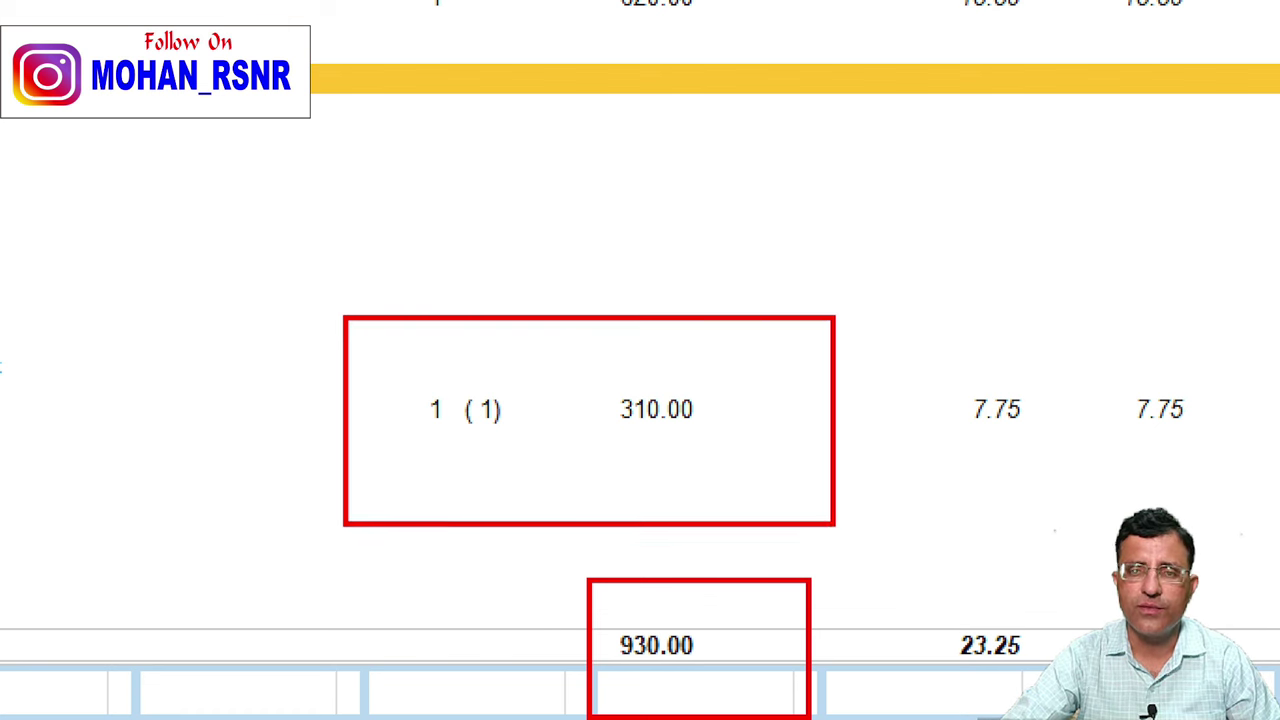
mouse_move(654, 346)
mouse_down()
mouse_move(611, 346)
mouse_move(738, 386)
mouse_move(640, 352)
mouse_up()
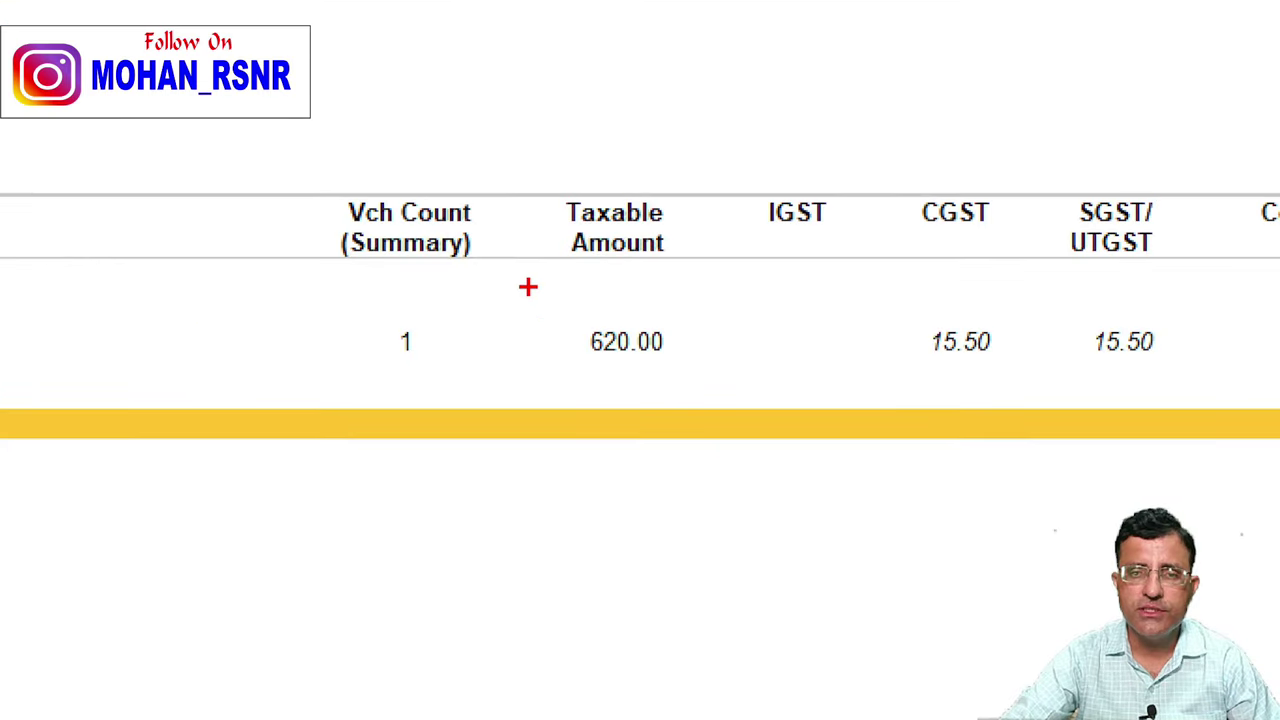
drag(528, 287, 713, 391)
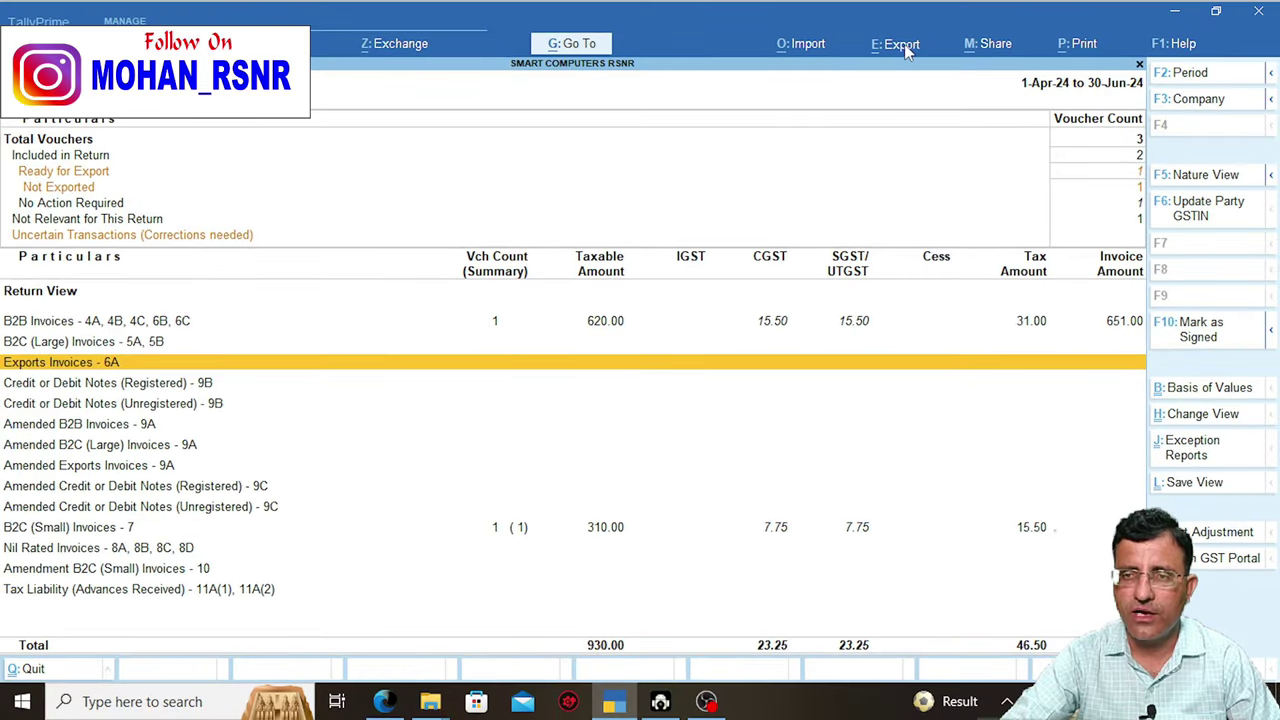
Re-export GSTR-1 to Excel and open the new GSTR1_APR-JUN-2024 workbook
click(900, 43)
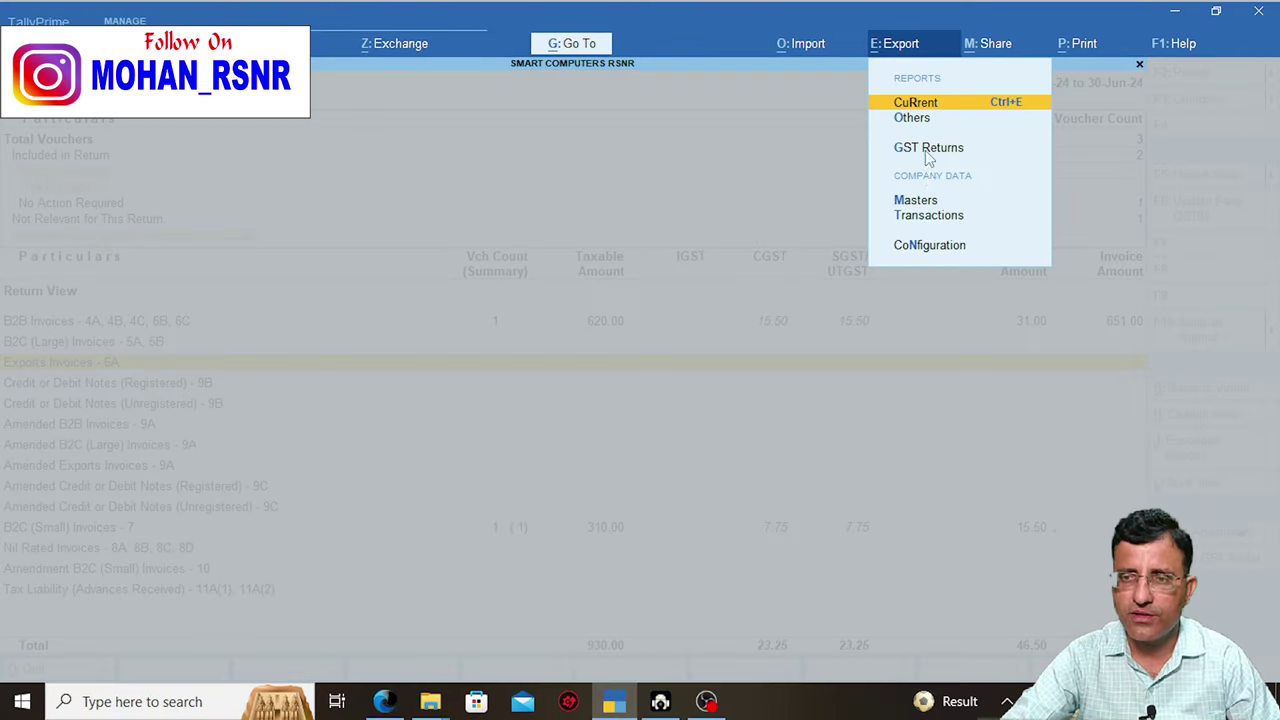
click(921, 150)
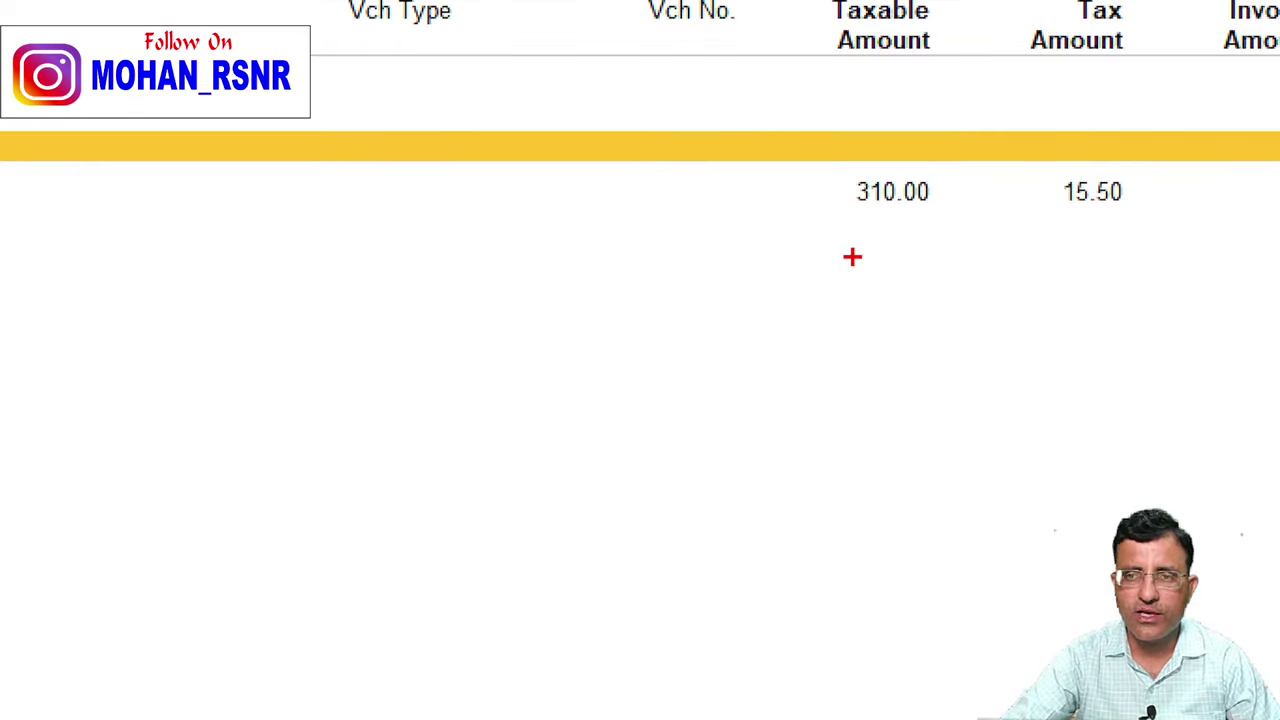
drag(811, 185, 938, 262)
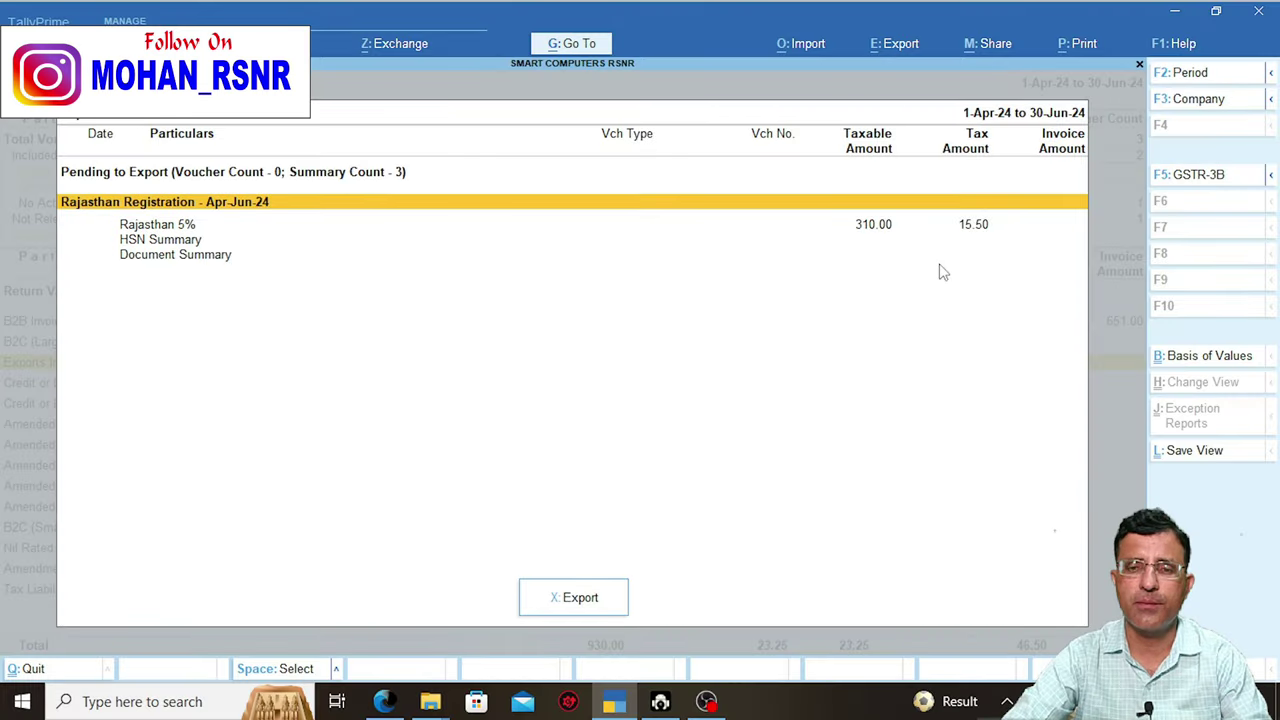
click(594, 596)
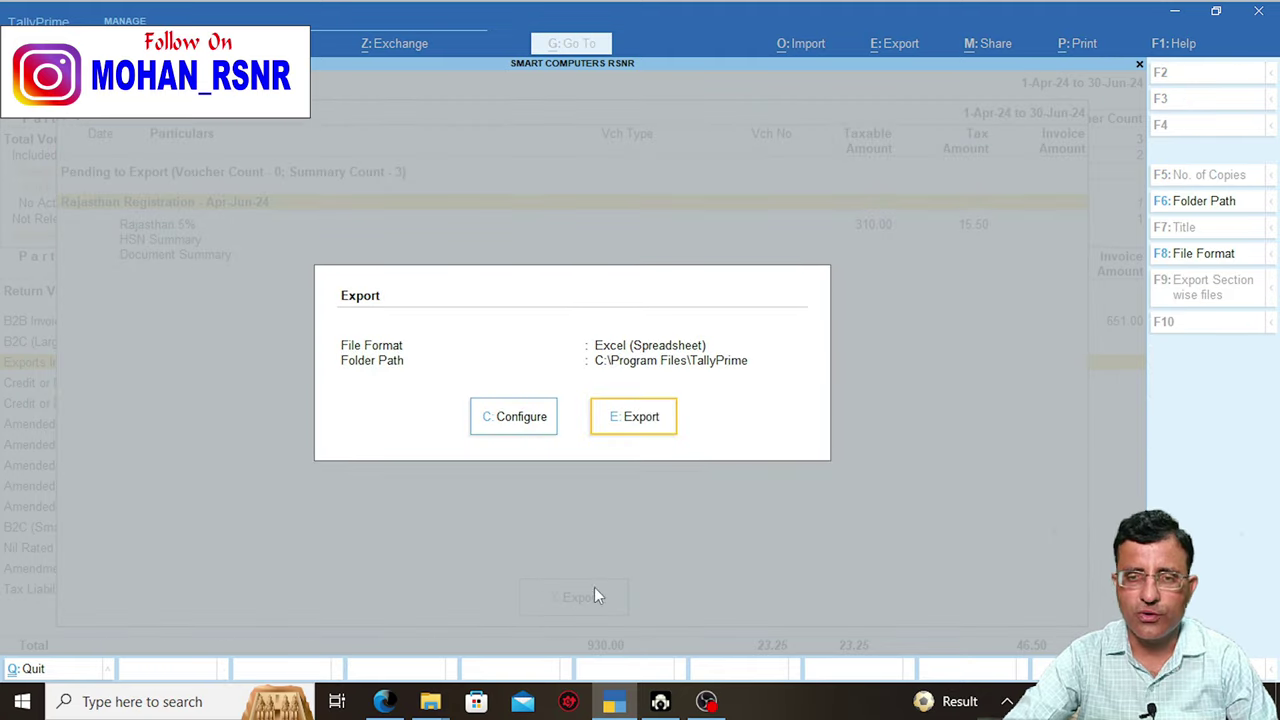
click(648, 418)
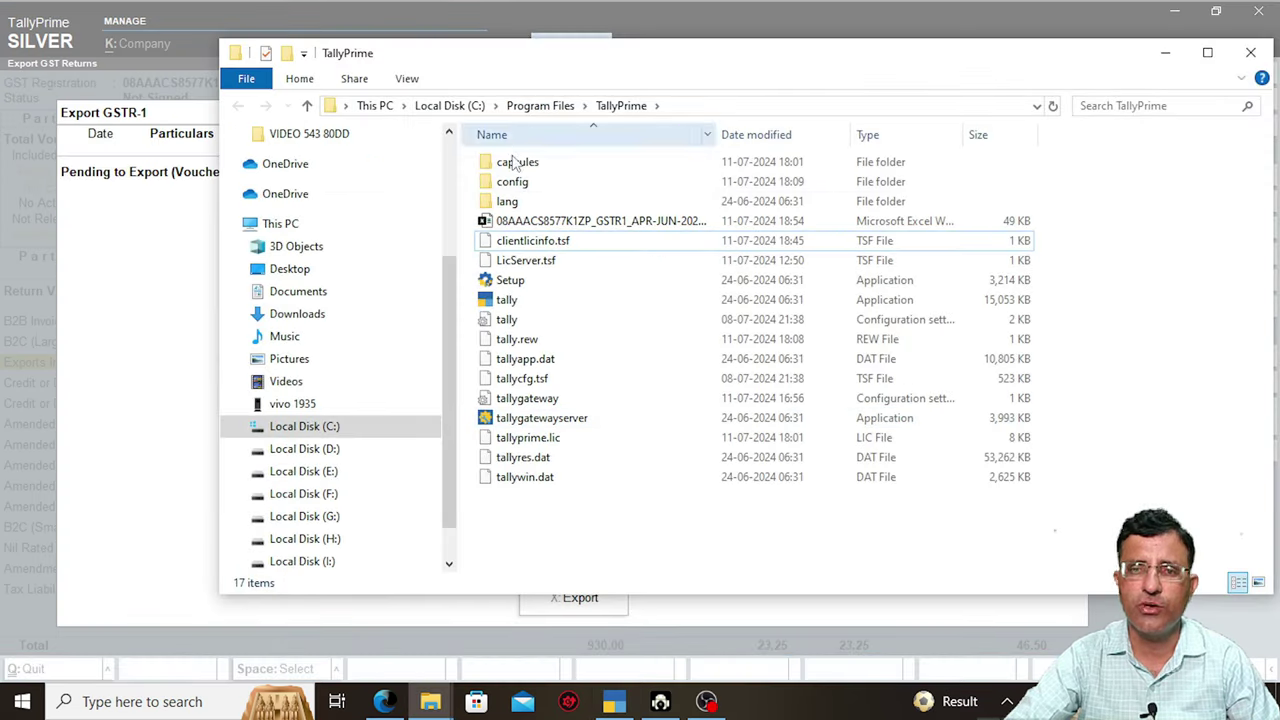
click(500, 221)
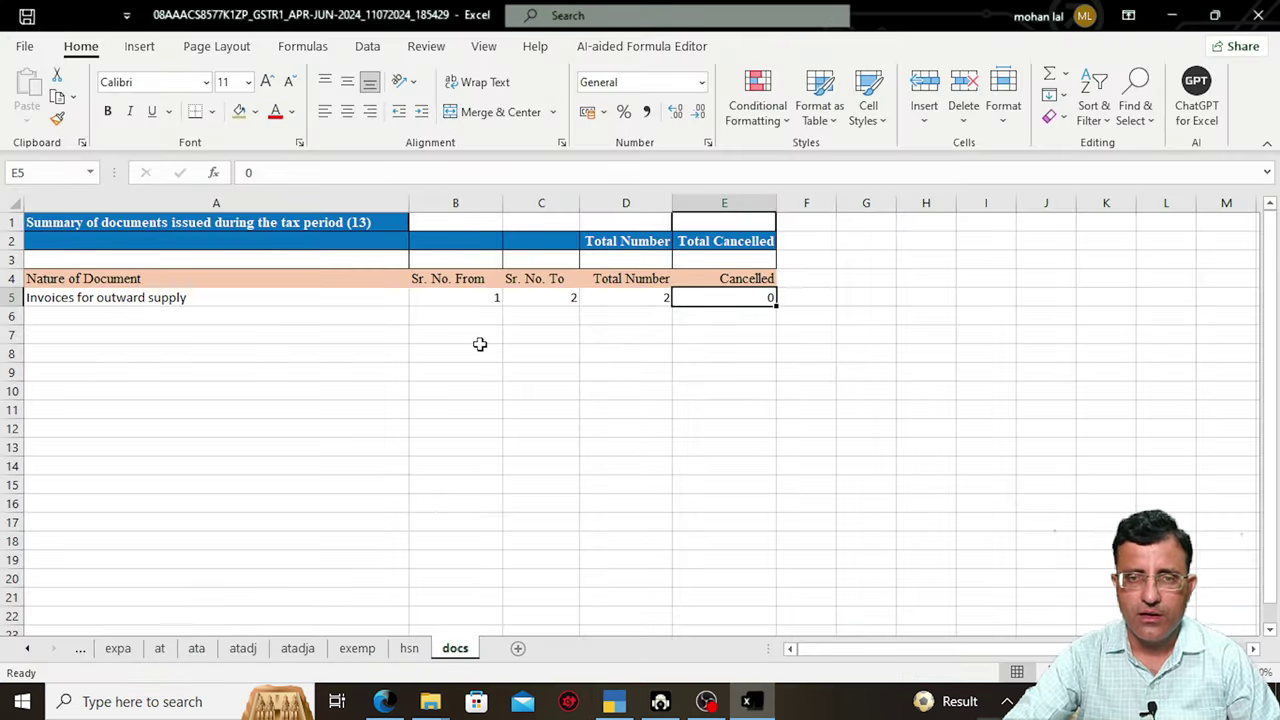
click(479, 352)
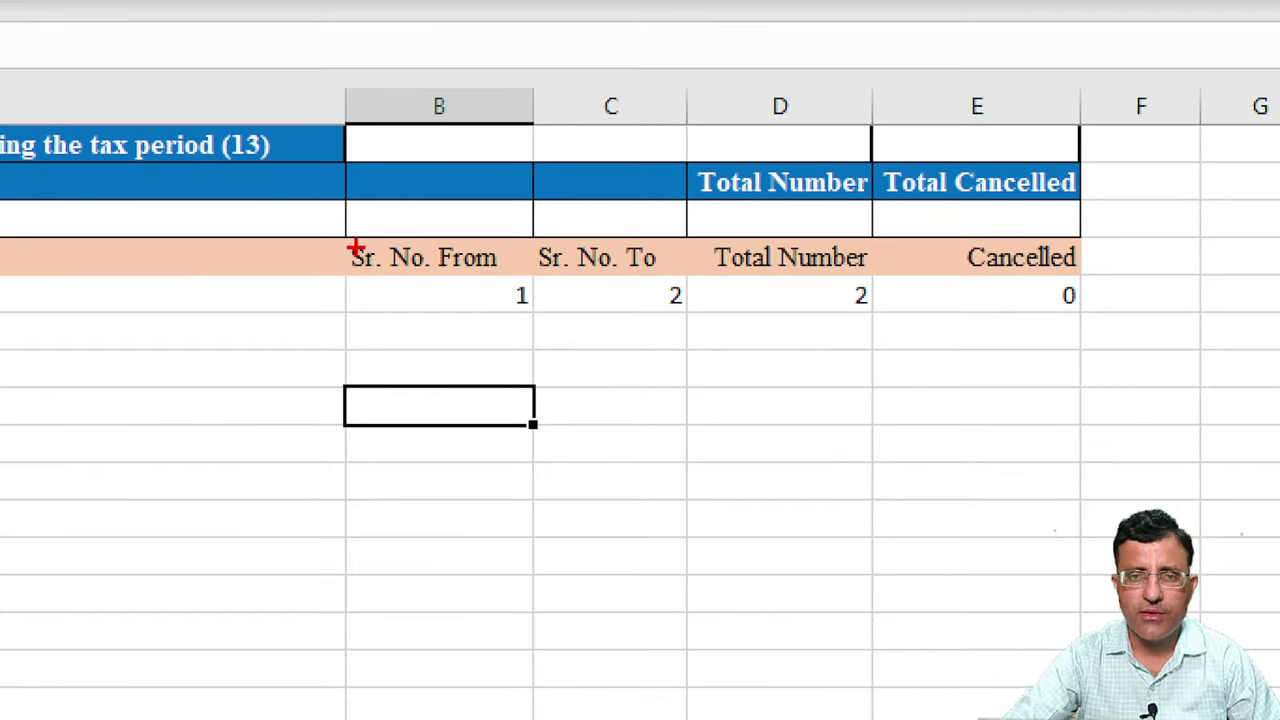
Scroll the sheet tabs back and check the b2b,sez,de sheet
drag(285, 216, 770, 368)
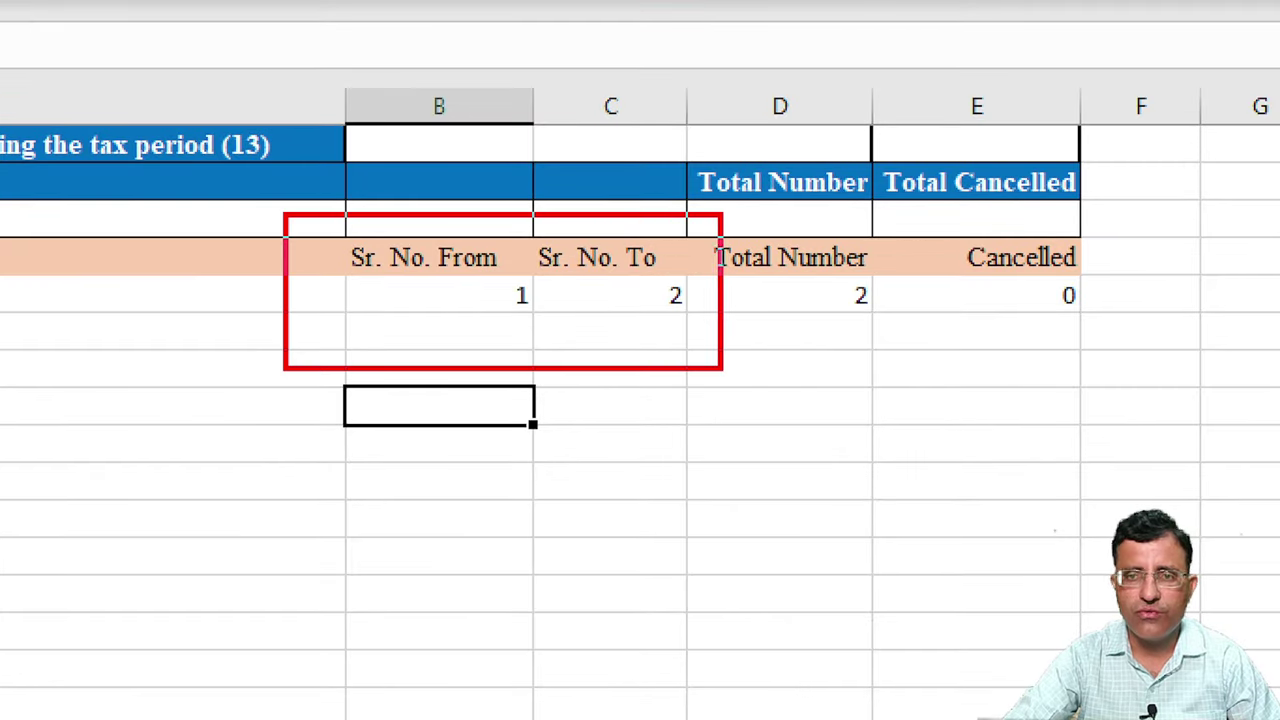
drag(837, 265, 900, 348)
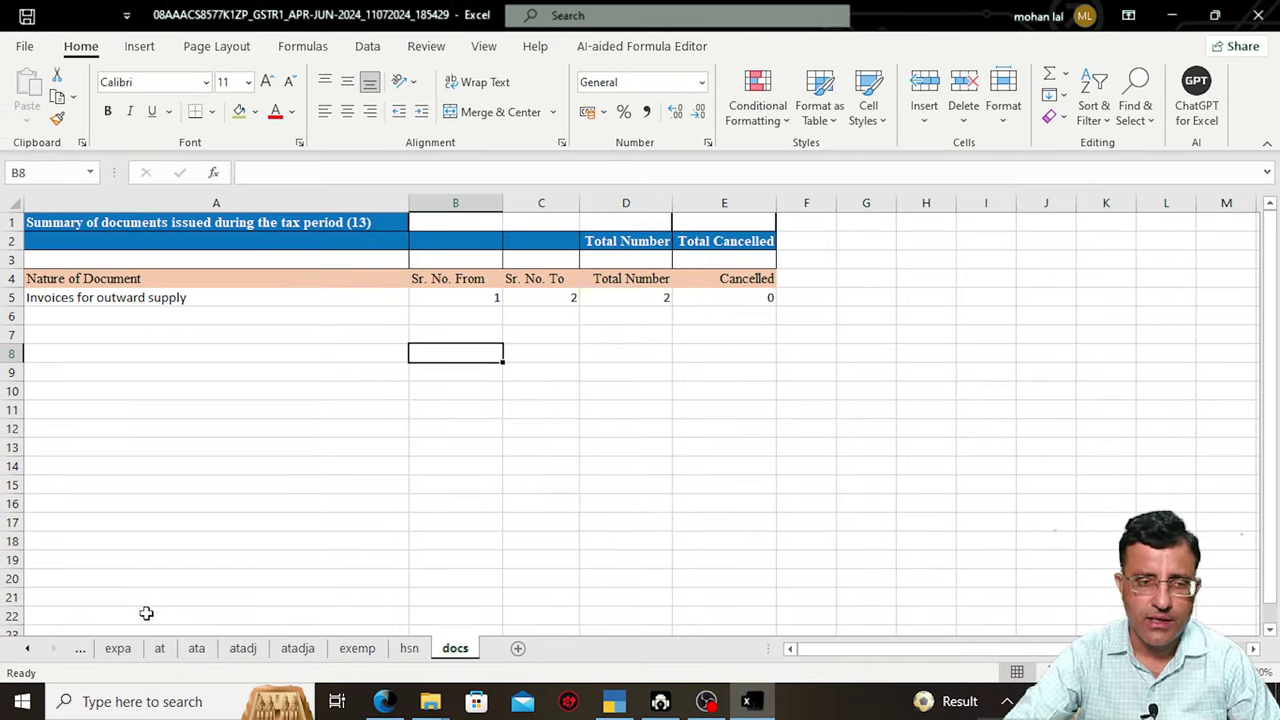
click(27, 651)
click(27, 651)
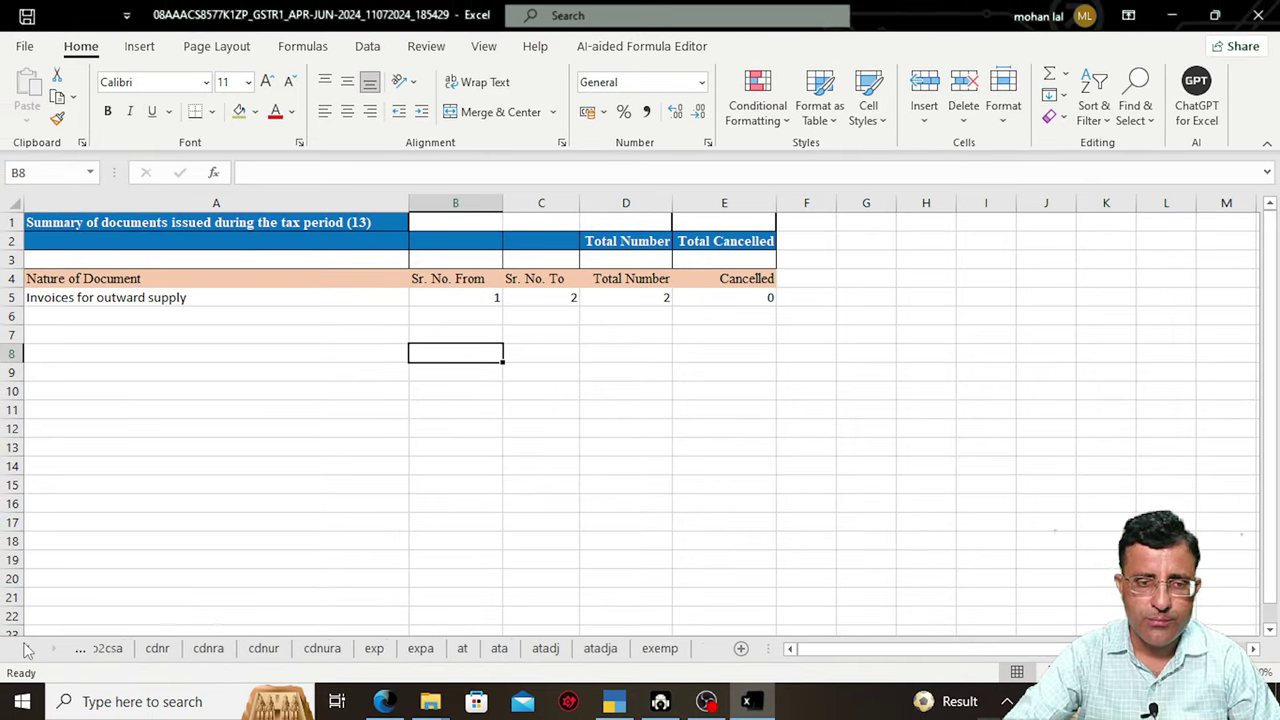
click(27, 651)
click(27, 651)
click(27, 651)
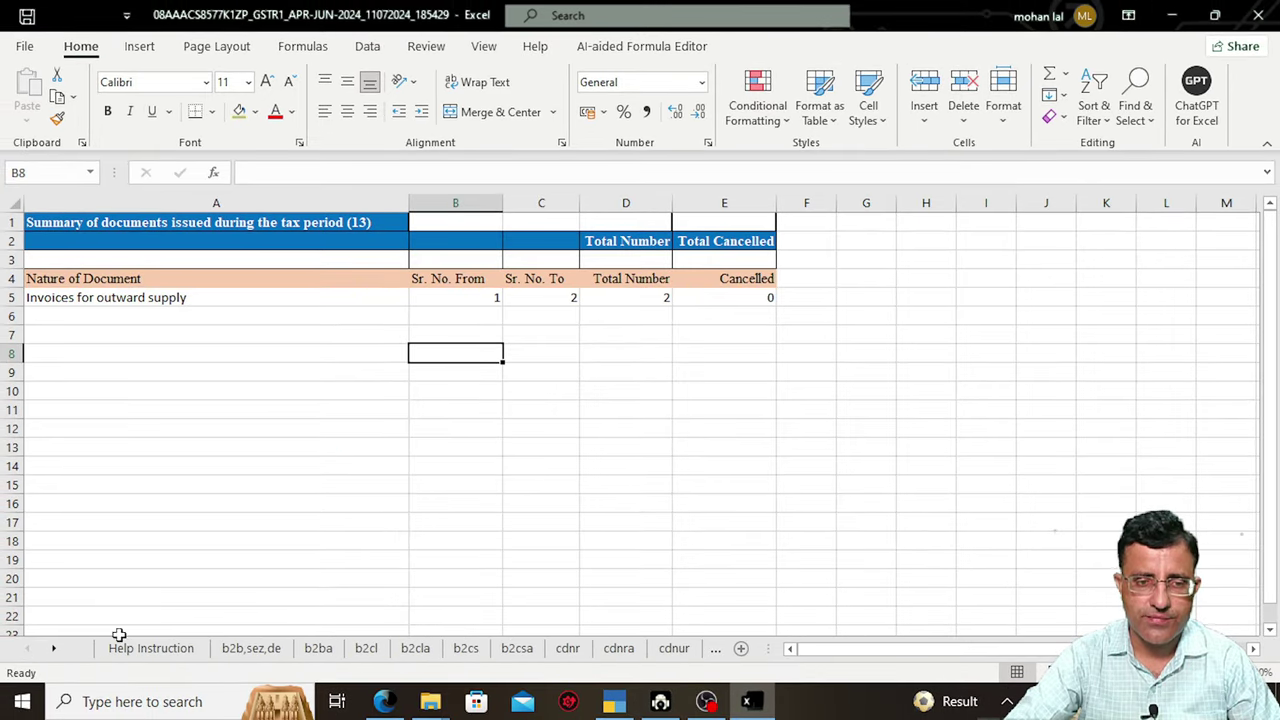
click(252, 648)
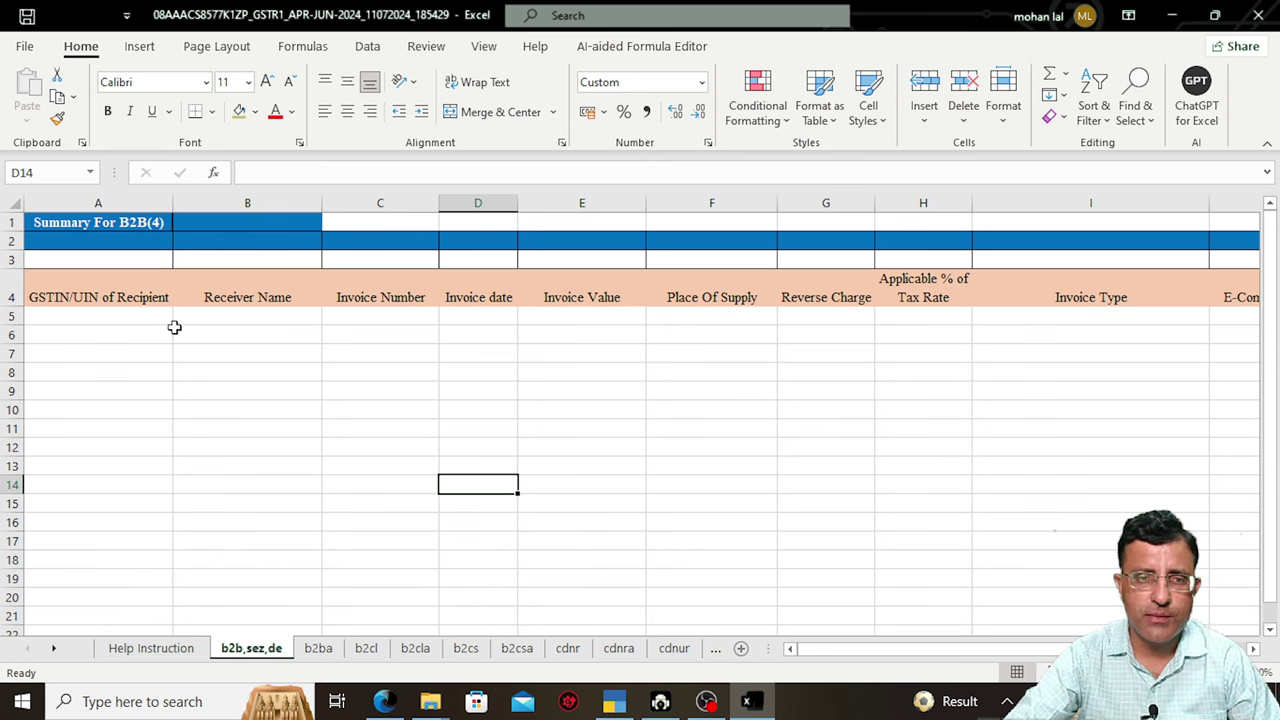
drag(226, 325, 491, 322)
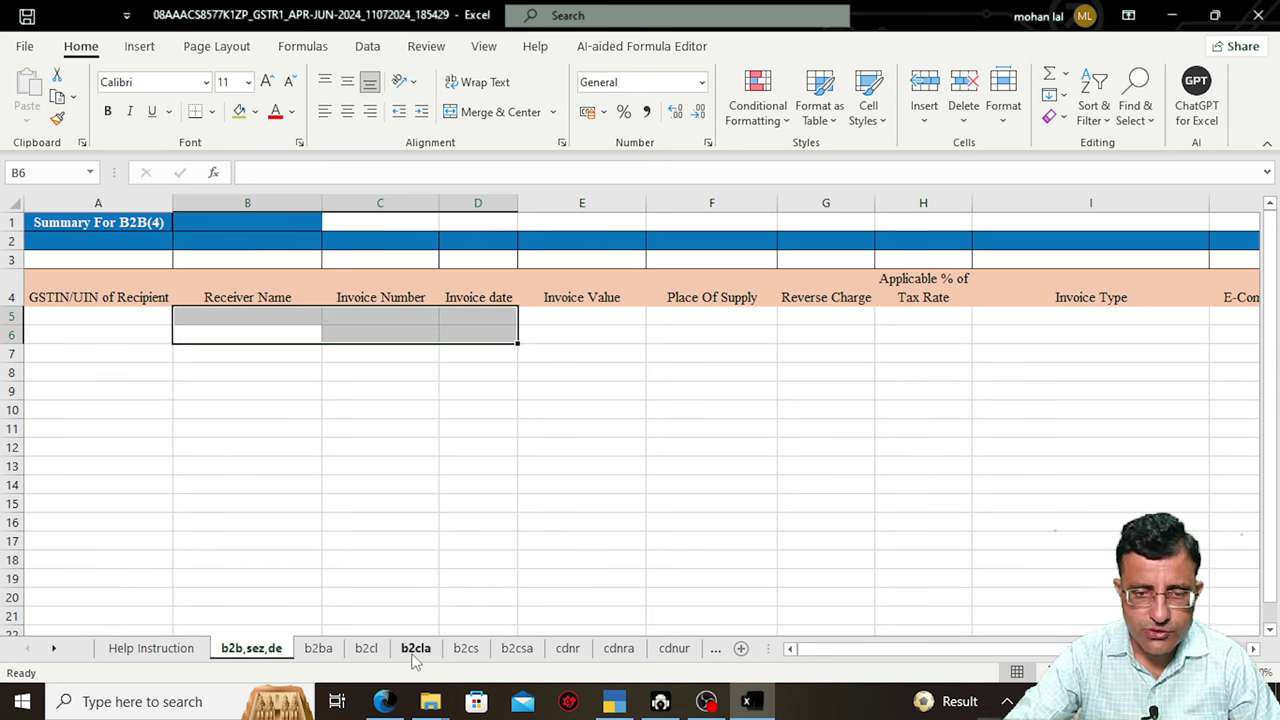
Show the b2cs sheet with the 08-Rajasthan 5.00 rate row at 310.00 taxable
click(466, 648)
click(469, 458)
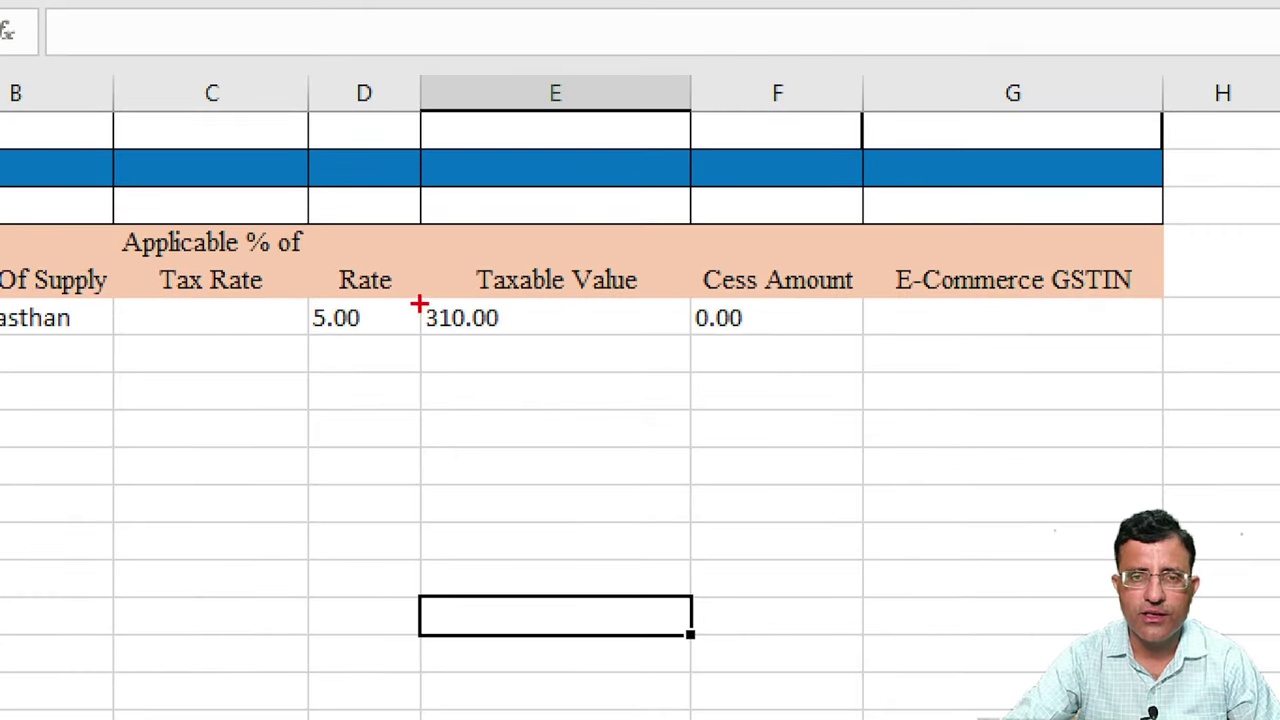
drag(410, 281, 617, 389)
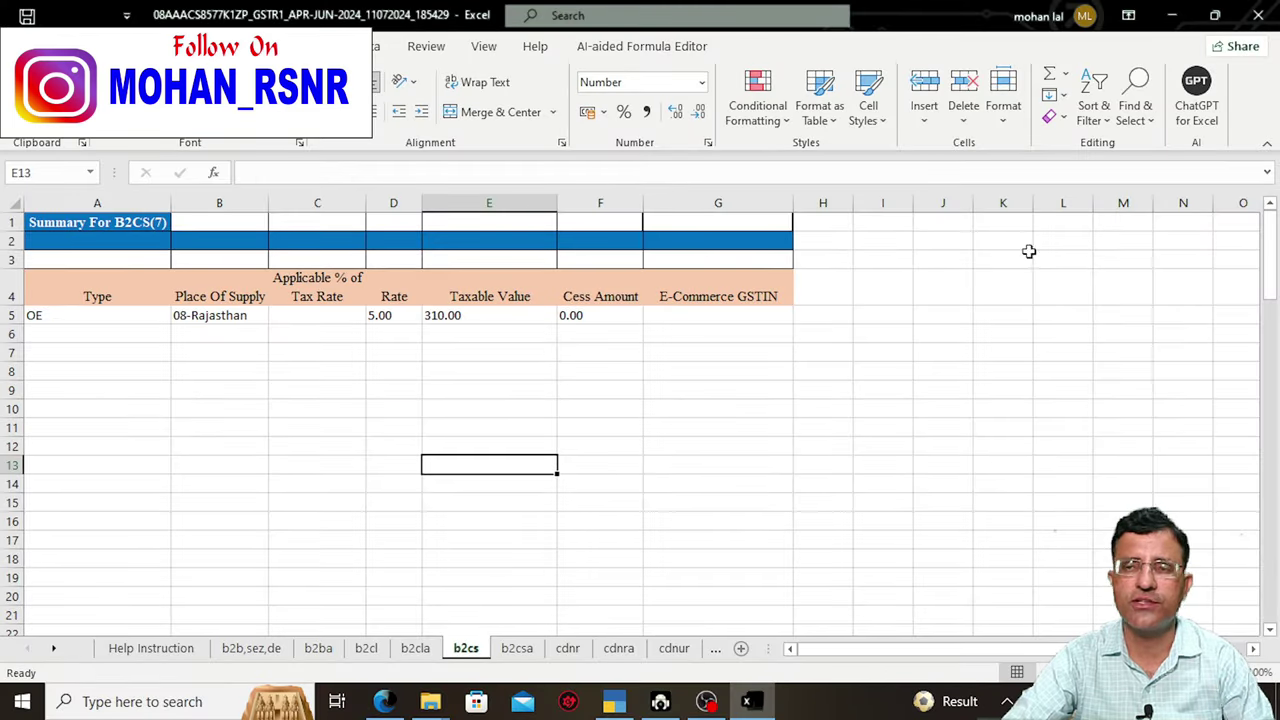
Close and delete the exported GSTR-1 workbook, then return to TallyPrime's GSTR-1 return view
click(1260, 16)
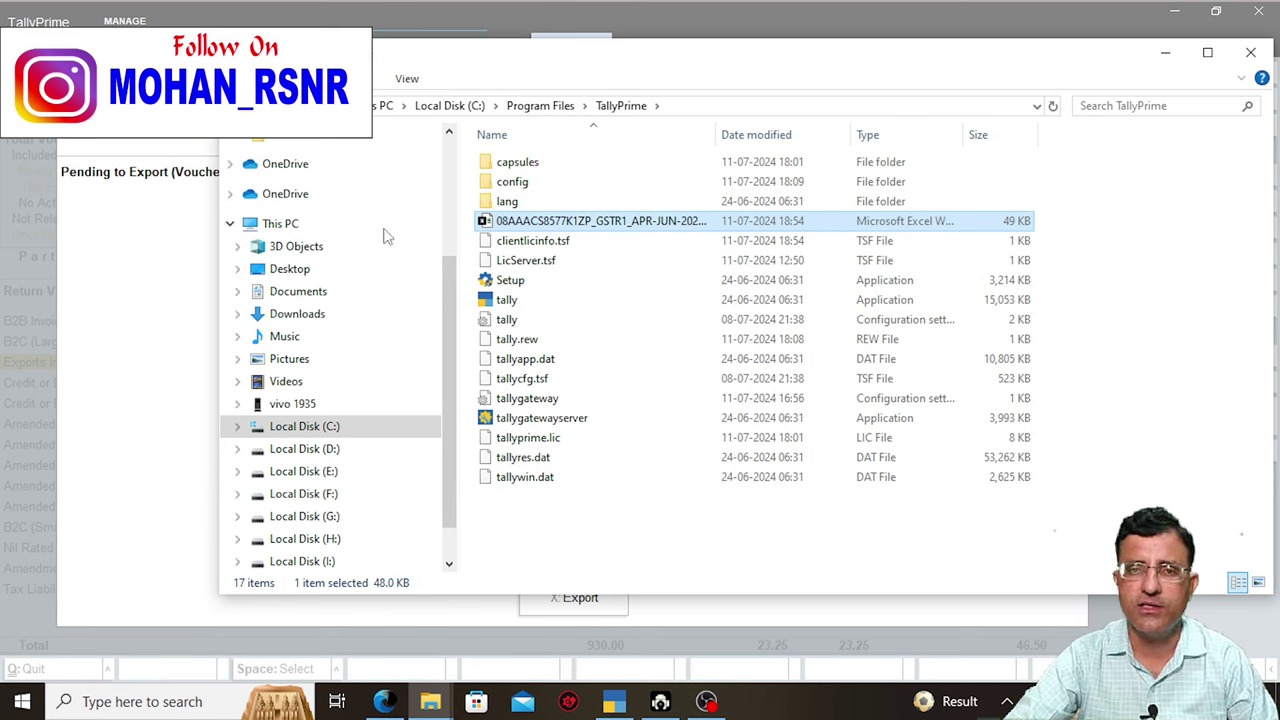
key(Delete)
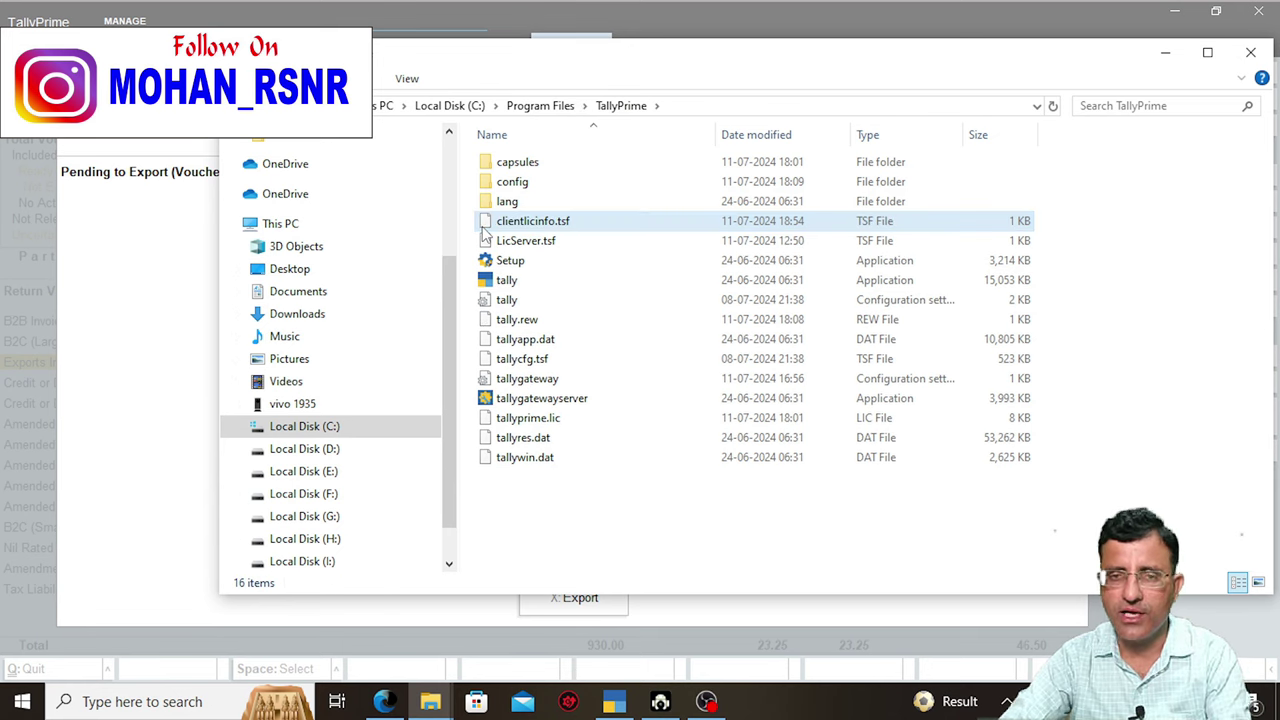
click(1165, 52)
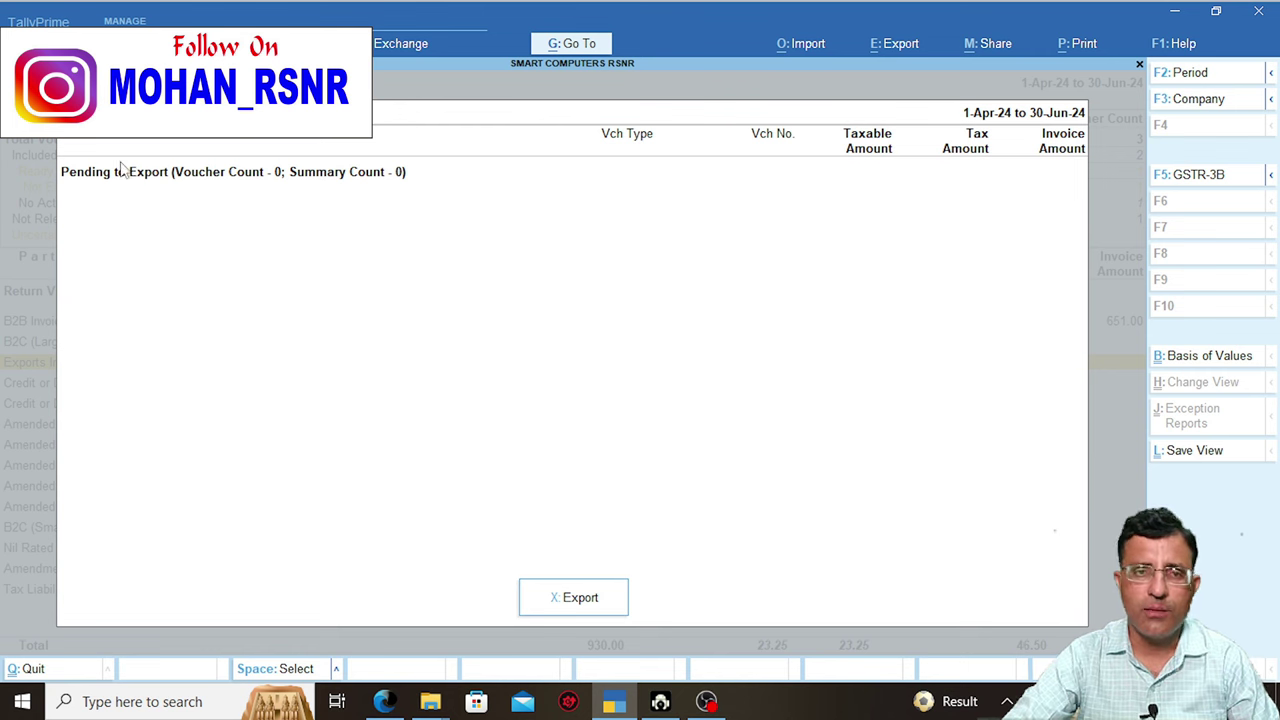
key(ctrl)
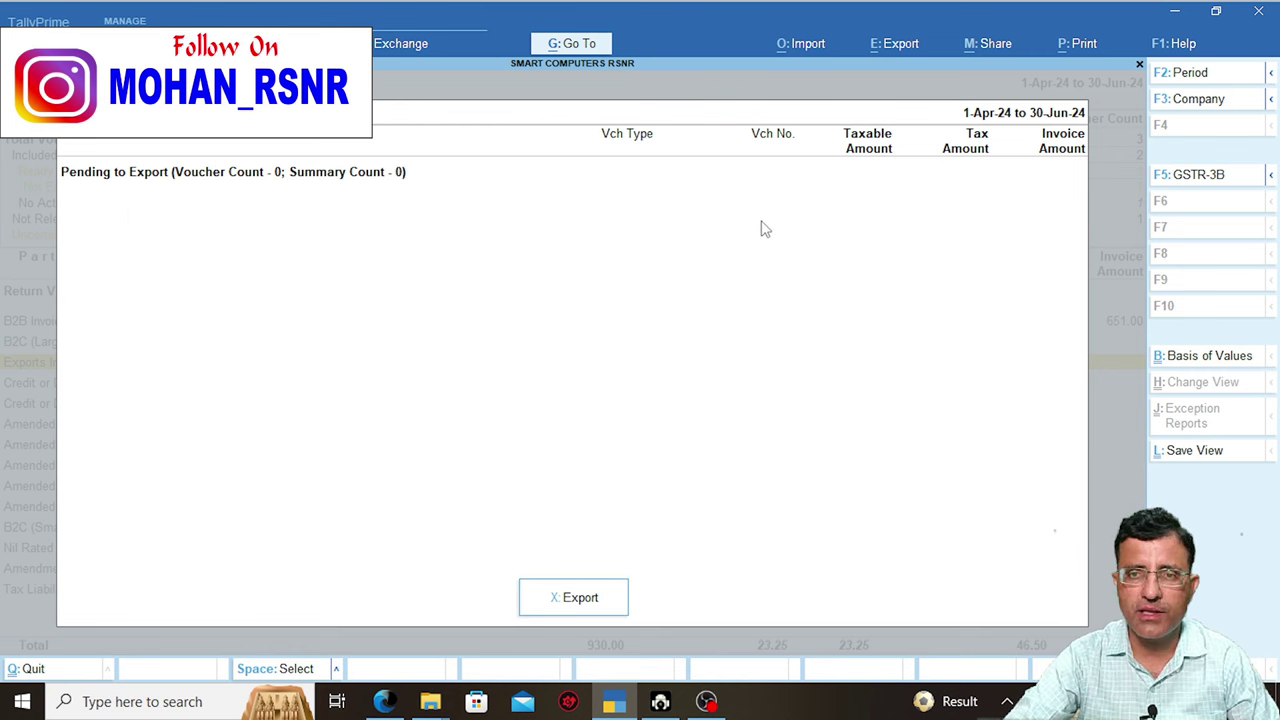
key(Escape)
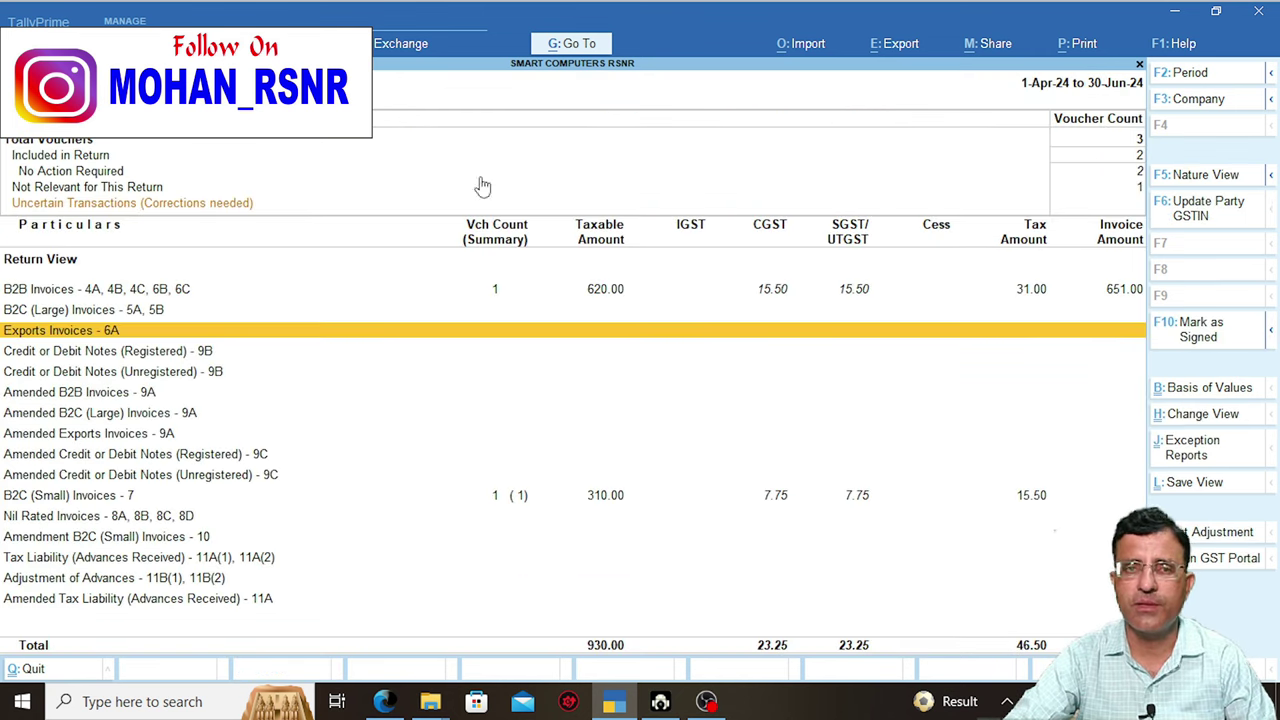
Open the GST Returns export screen, review its pending list, and close it
click(903, 46)
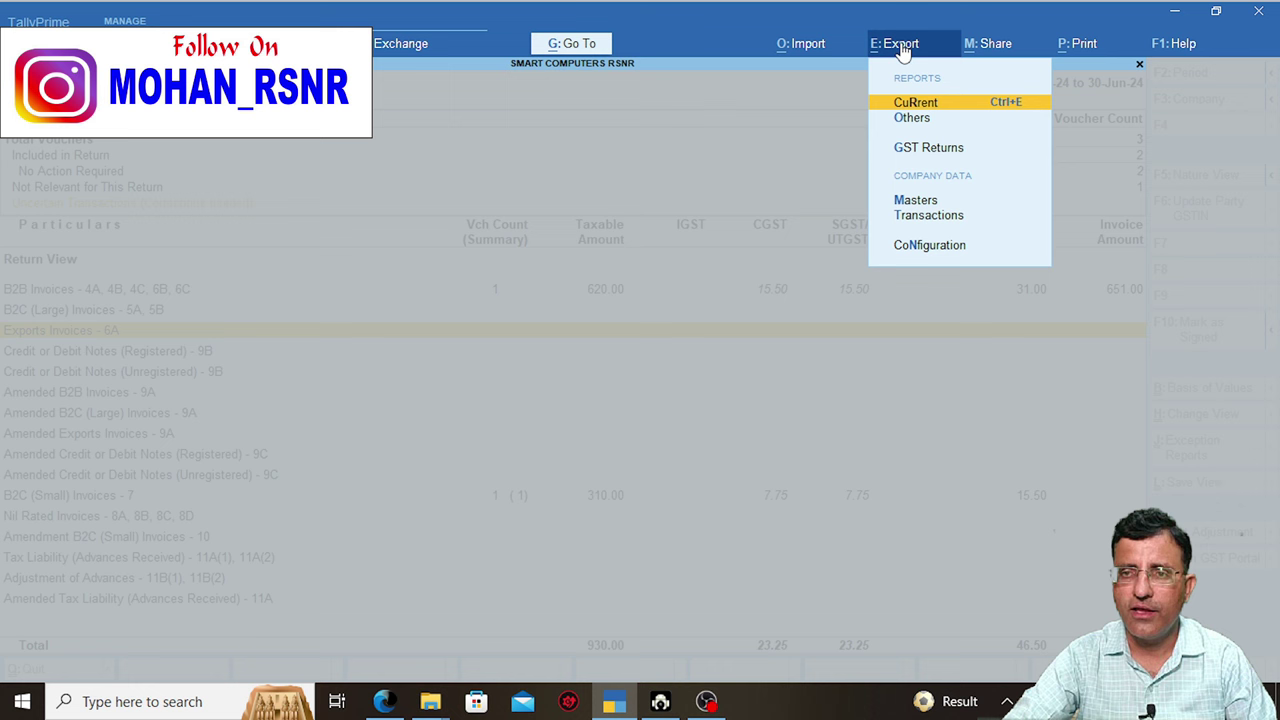
click(946, 150)
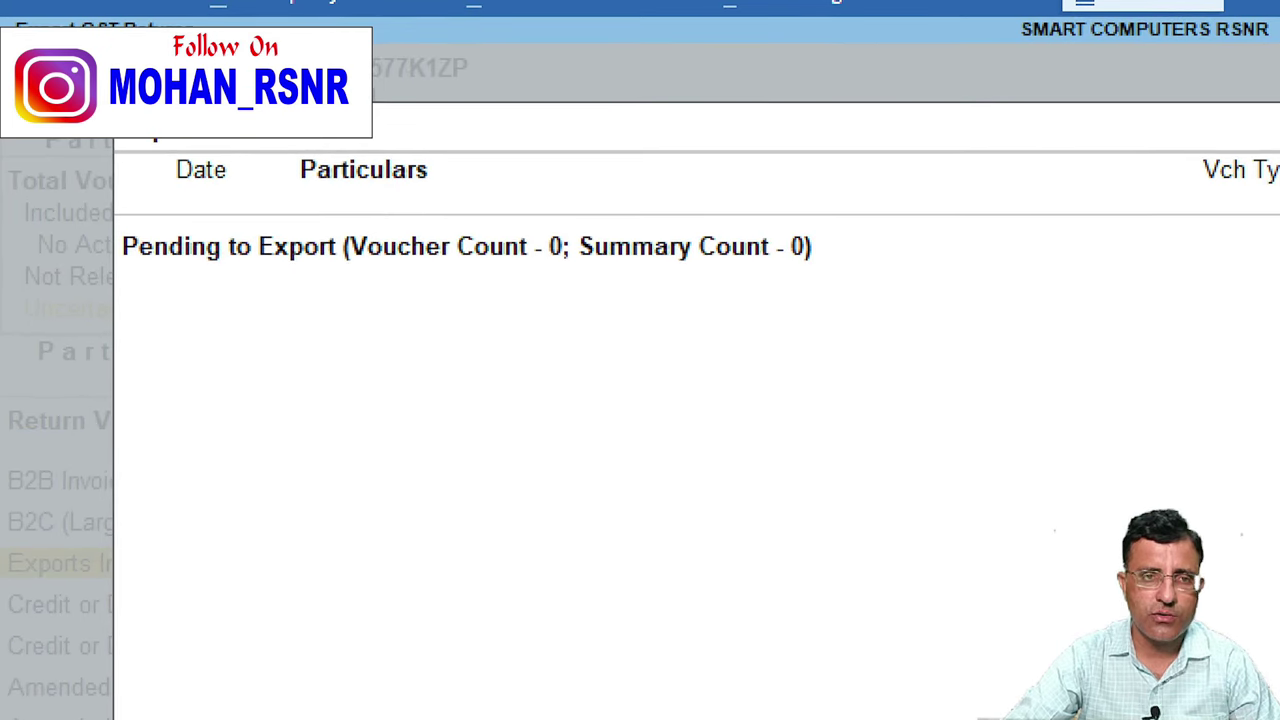
drag(78, 196, 944, 310)
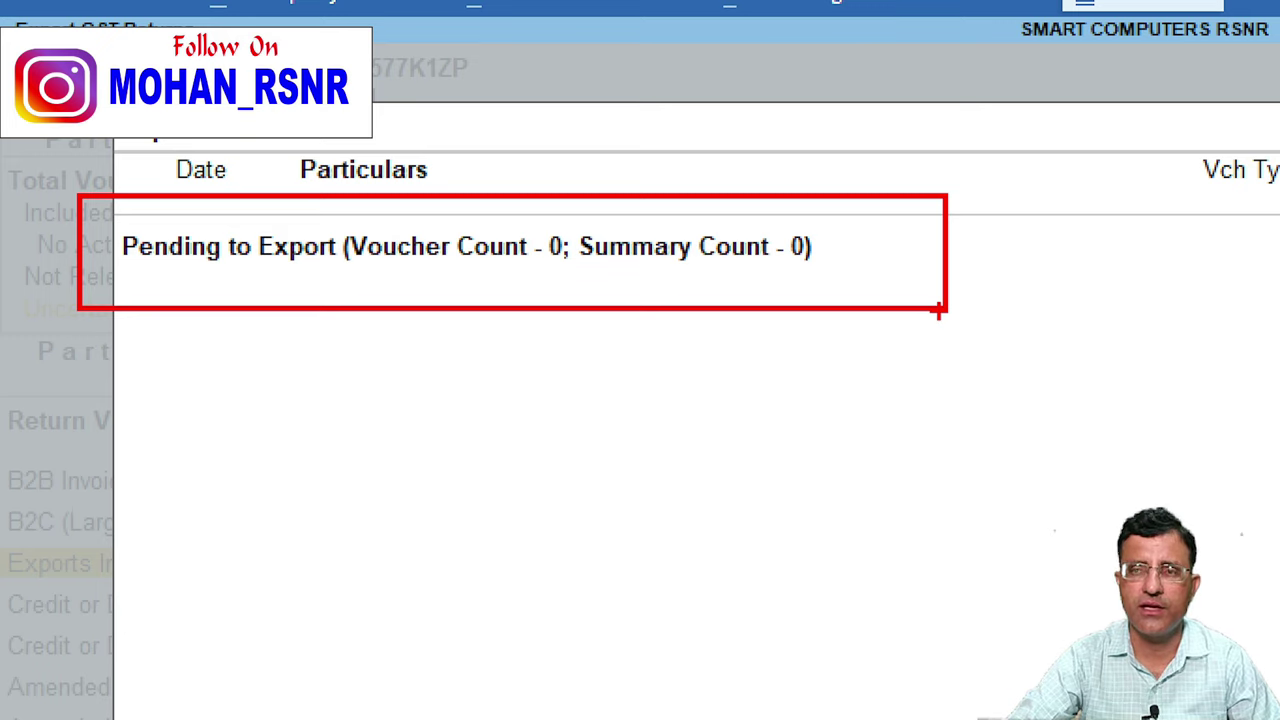
key(Escape)
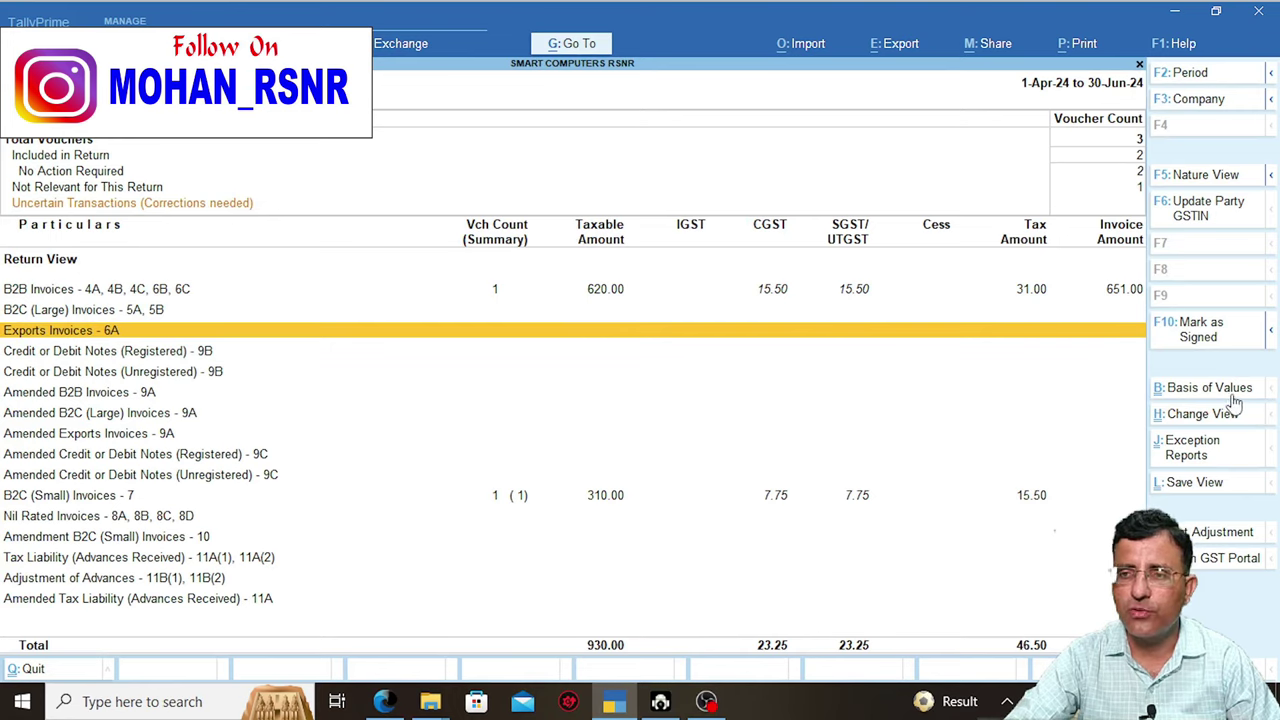
Check Basis of Values, then reopen GST Returns export showing 0 vouchers and 0 summaries pending
click(1233, 400)
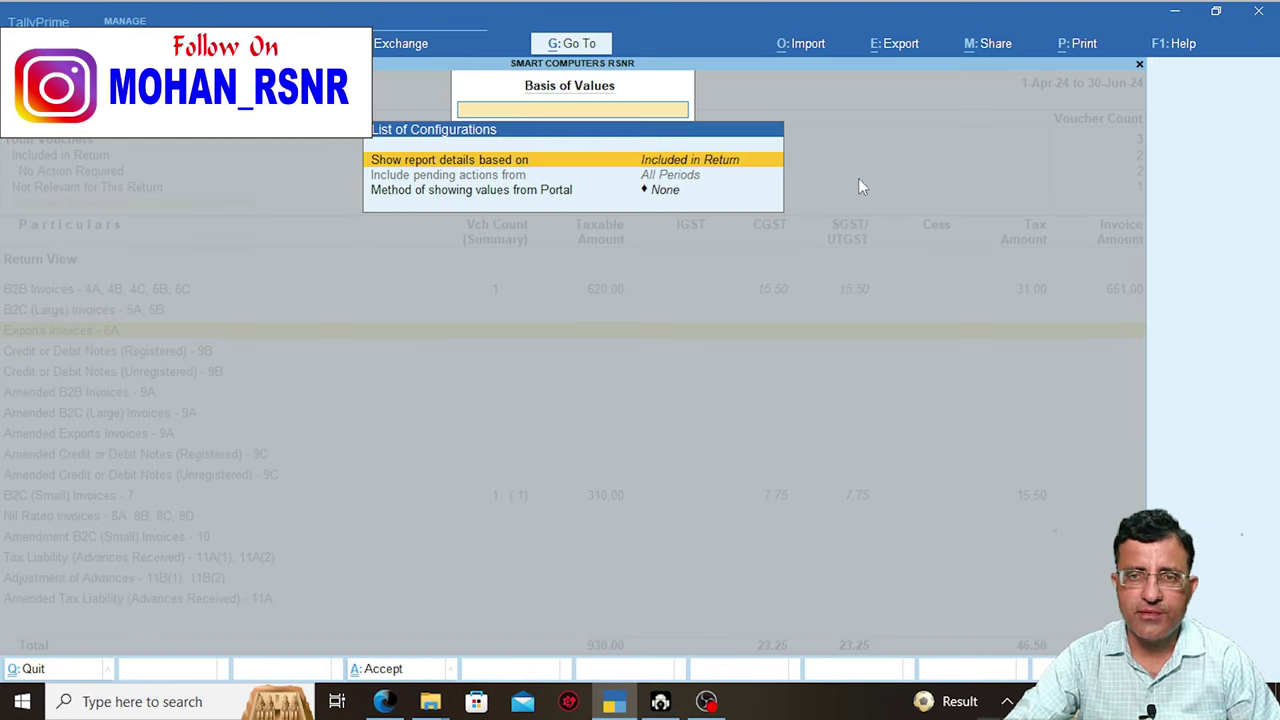
key(Escape)
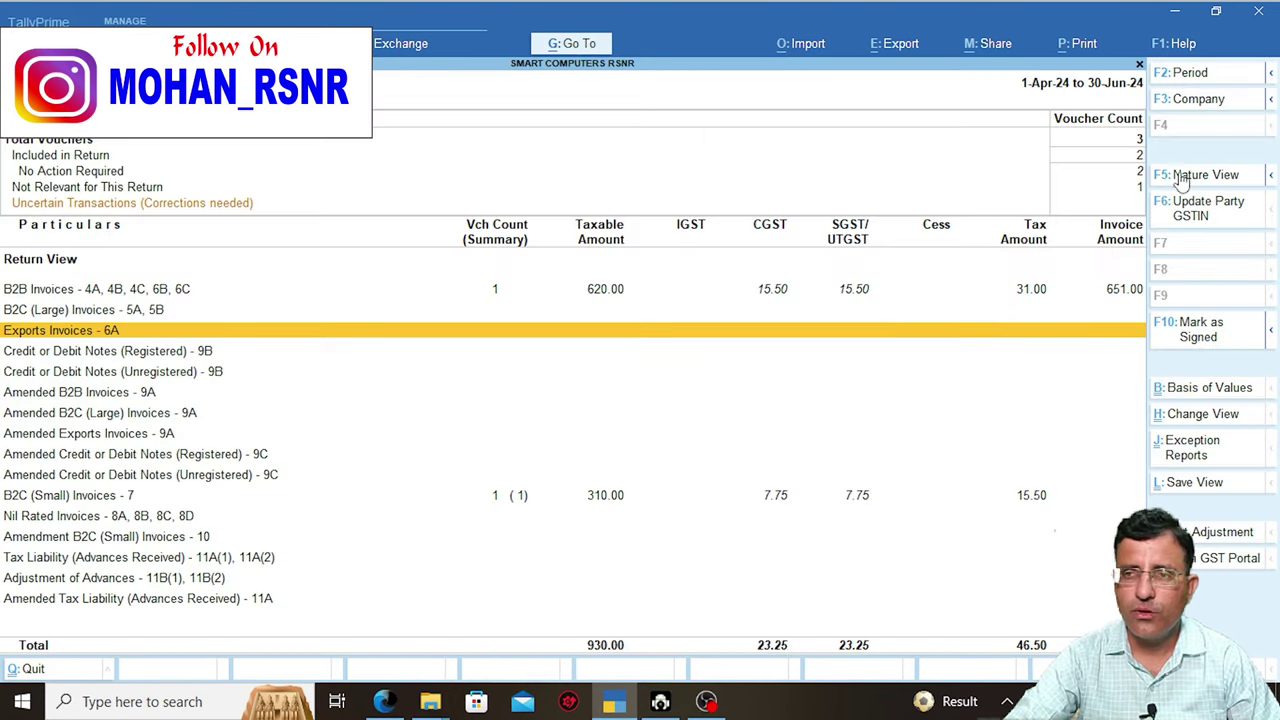
click(900, 45)
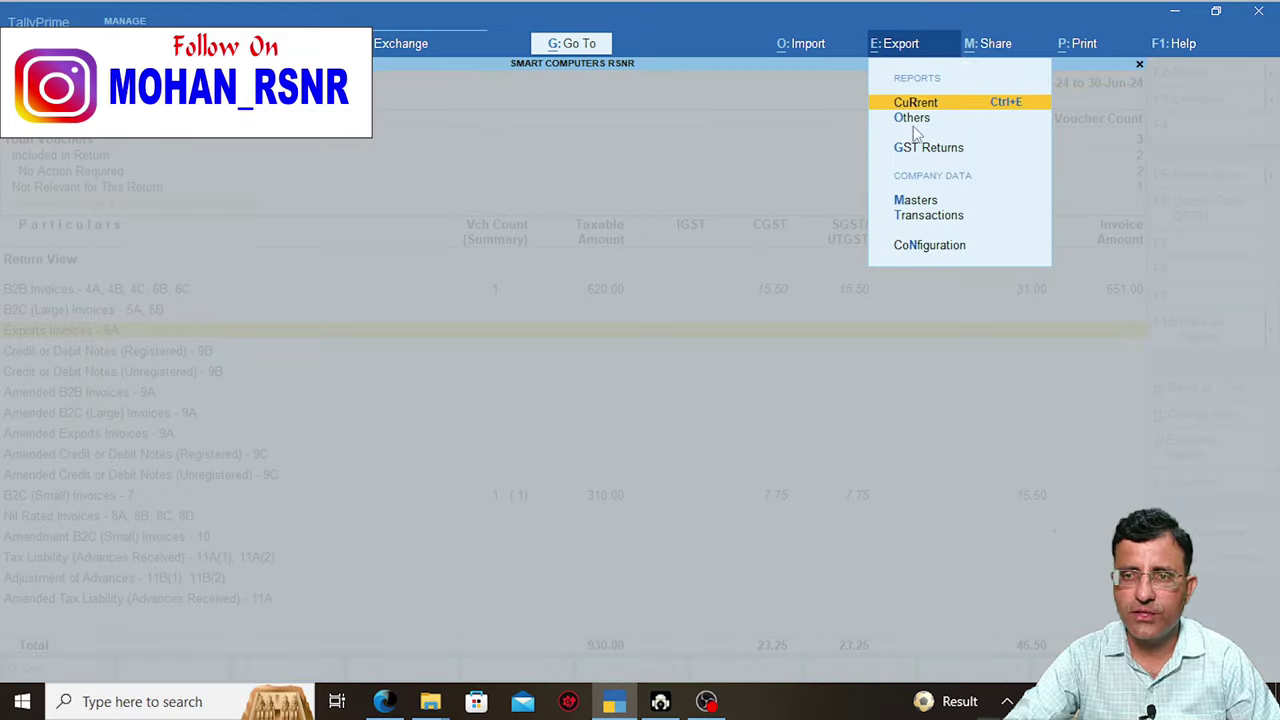
click(937, 152)
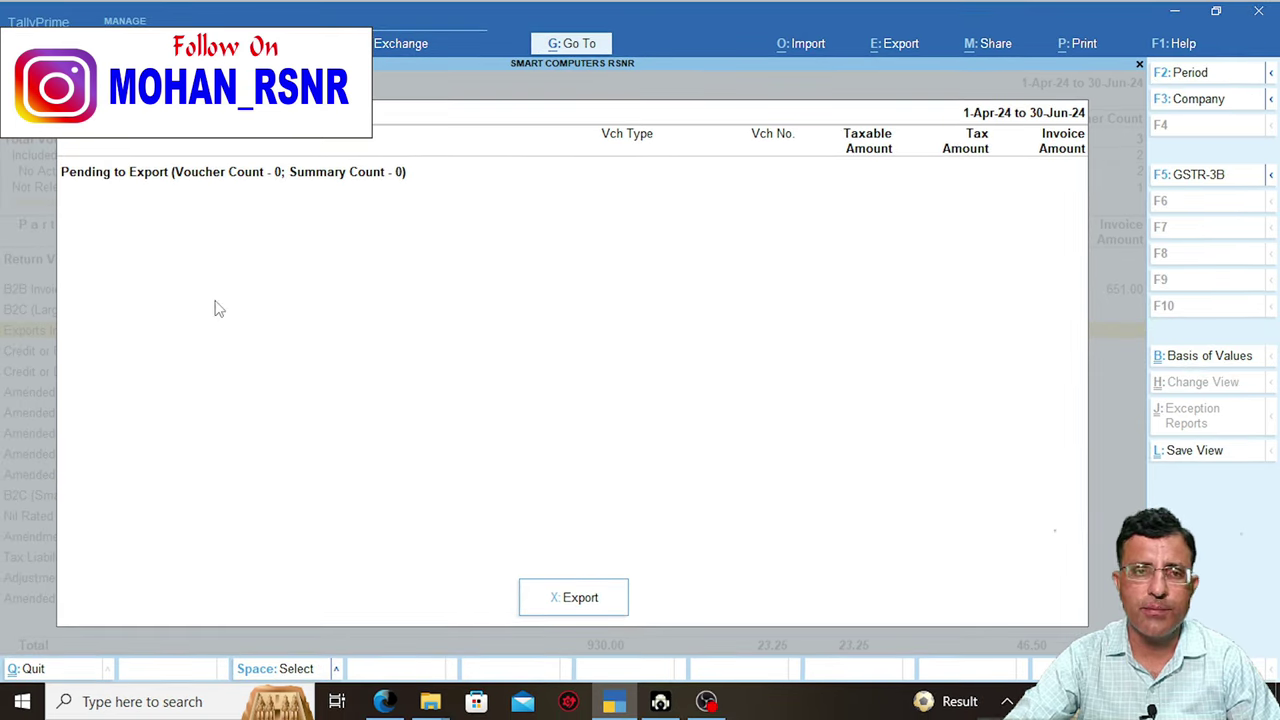
Set Basis of Values to include transactions where no action is required
click(1214, 358)
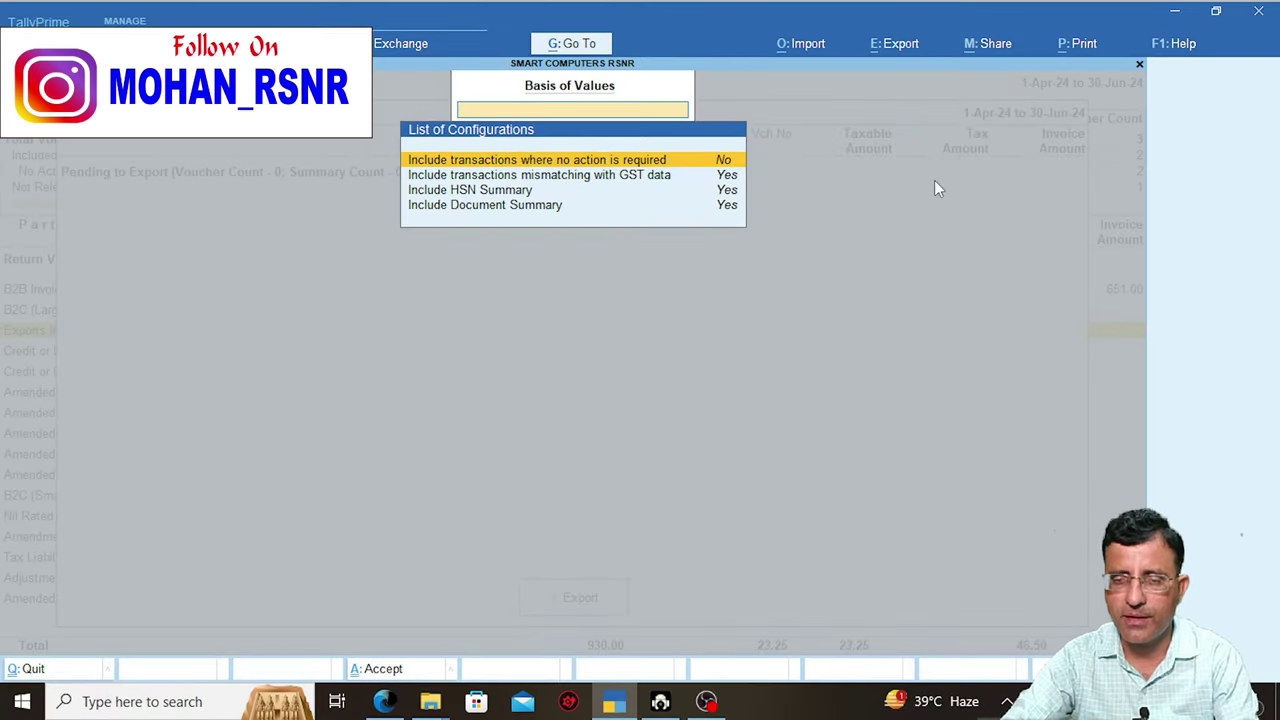
key(Return)
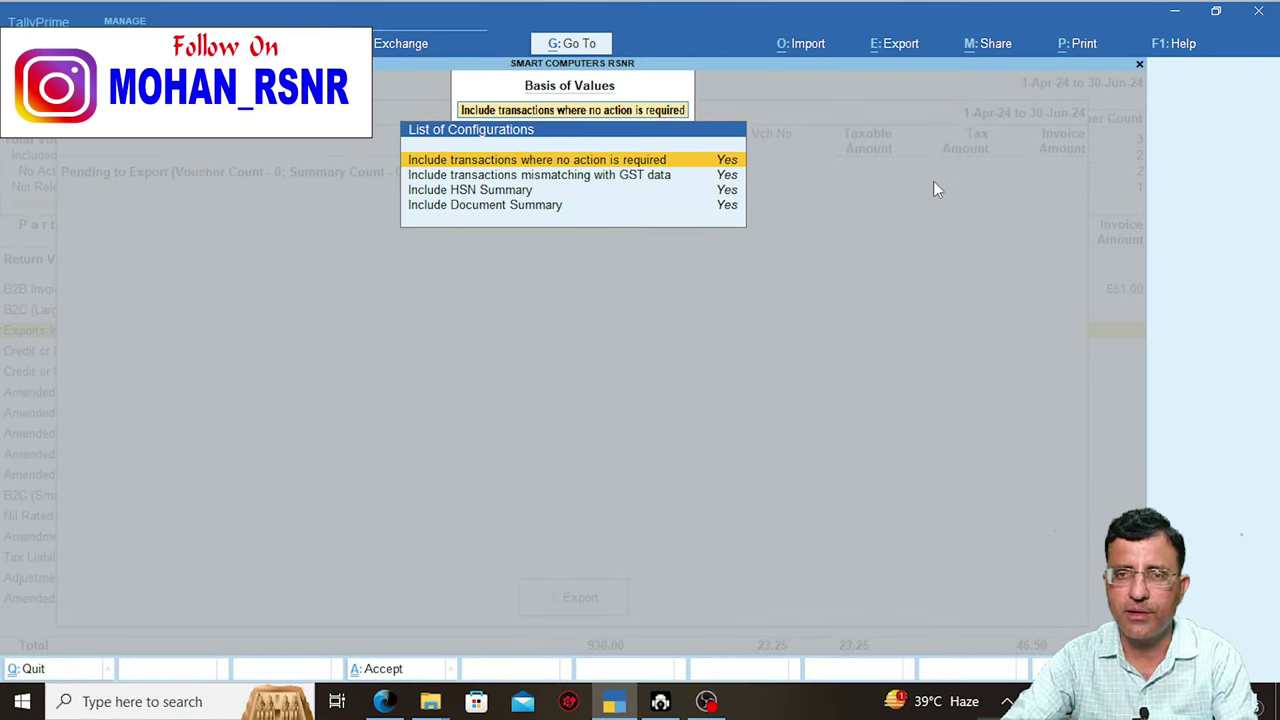
key(ctrl+a)
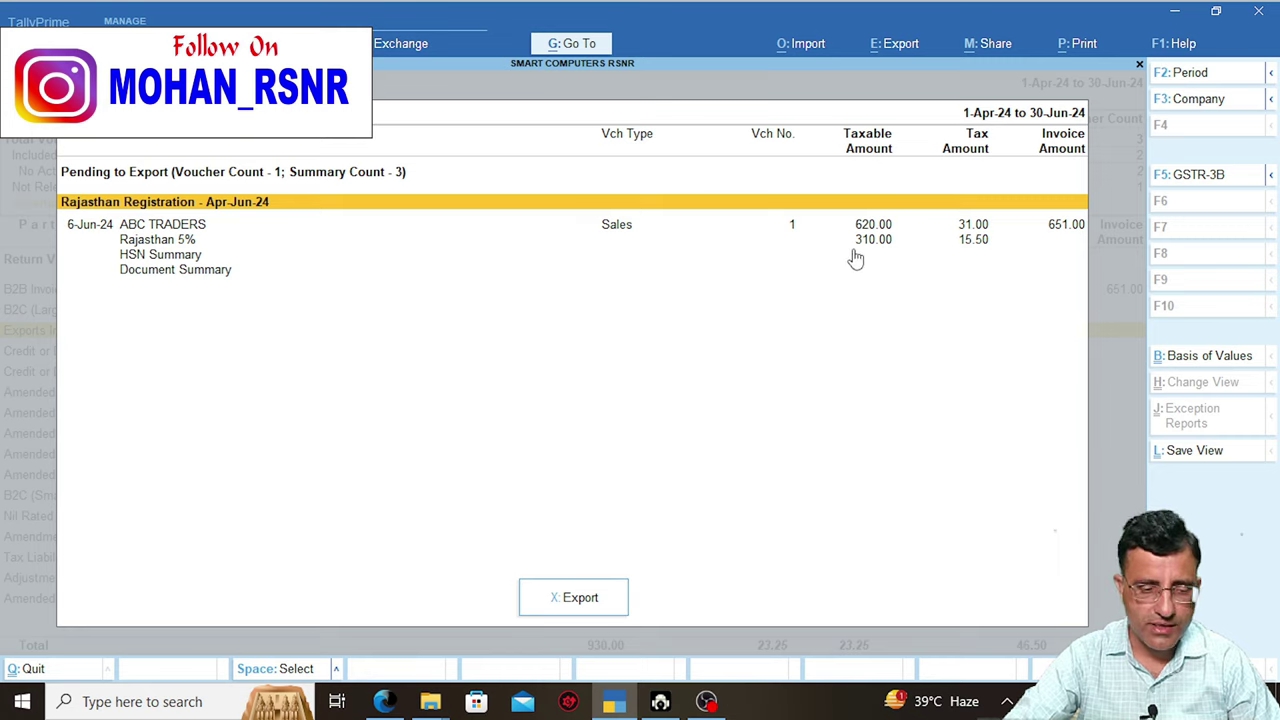
Review the pending 6-Jun-24 ABC TRADERS voucher (620.00) and three summaries, incl. Rajasthan 5% 310.00
key(ctrl+1)
drag(819, 201, 886, 258)
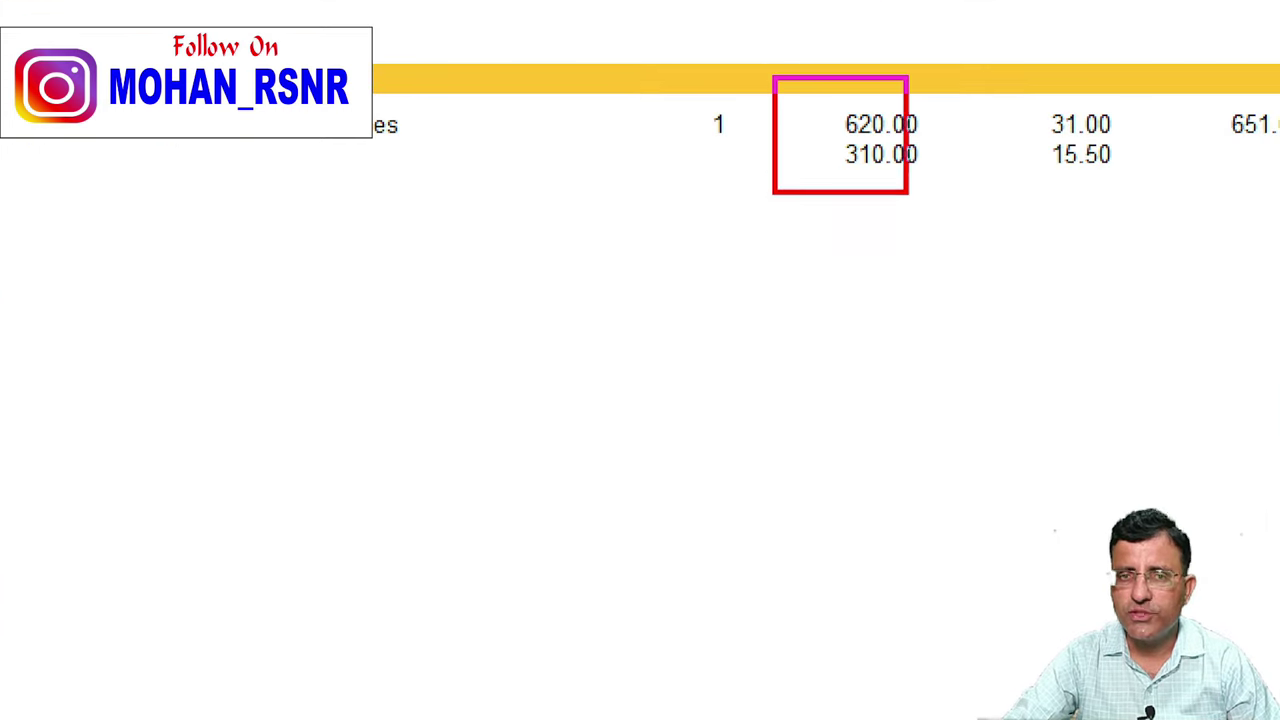
drag(895, 190, 957, 207)
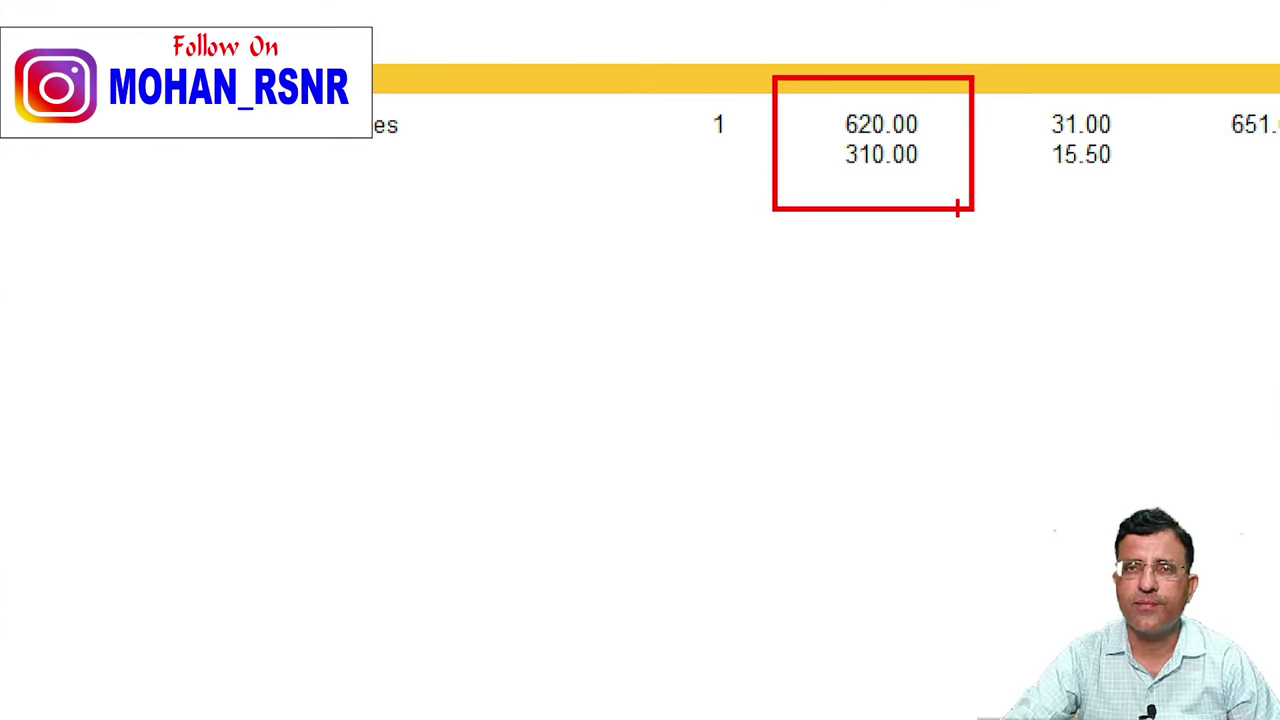
key(Escape)
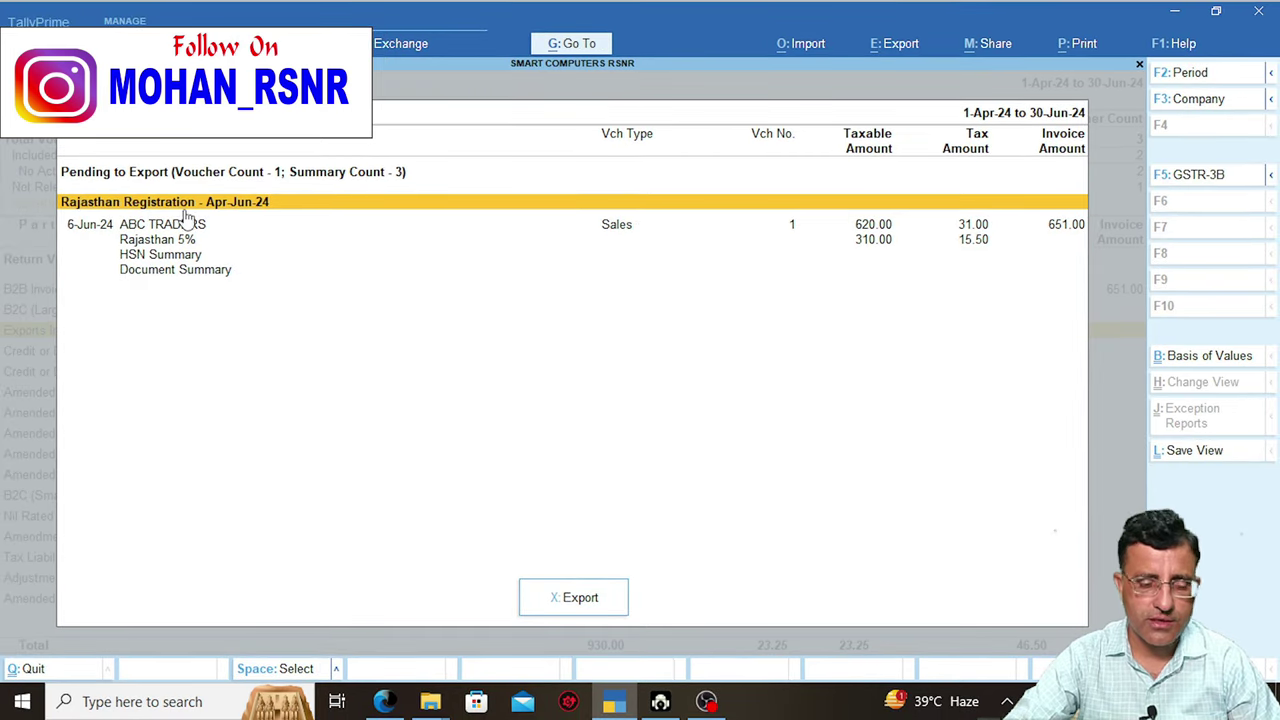
key(ctrl+1)
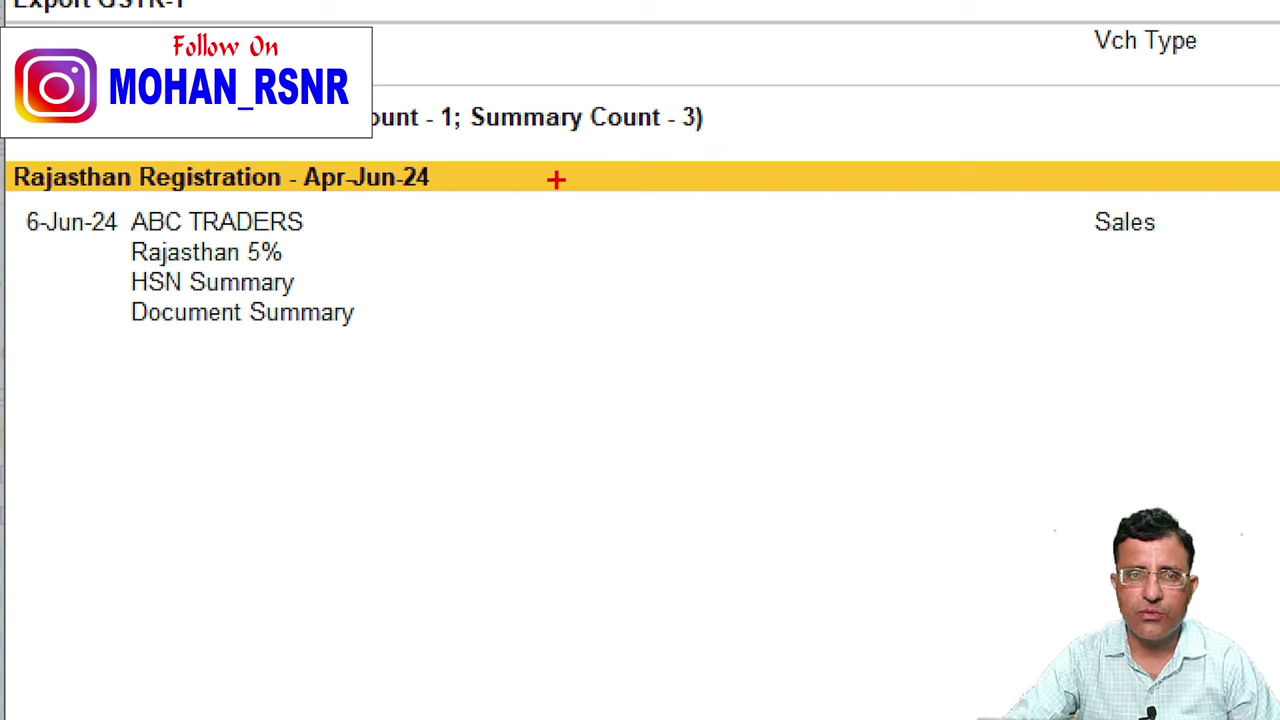
drag(323, 222, 638, 210)
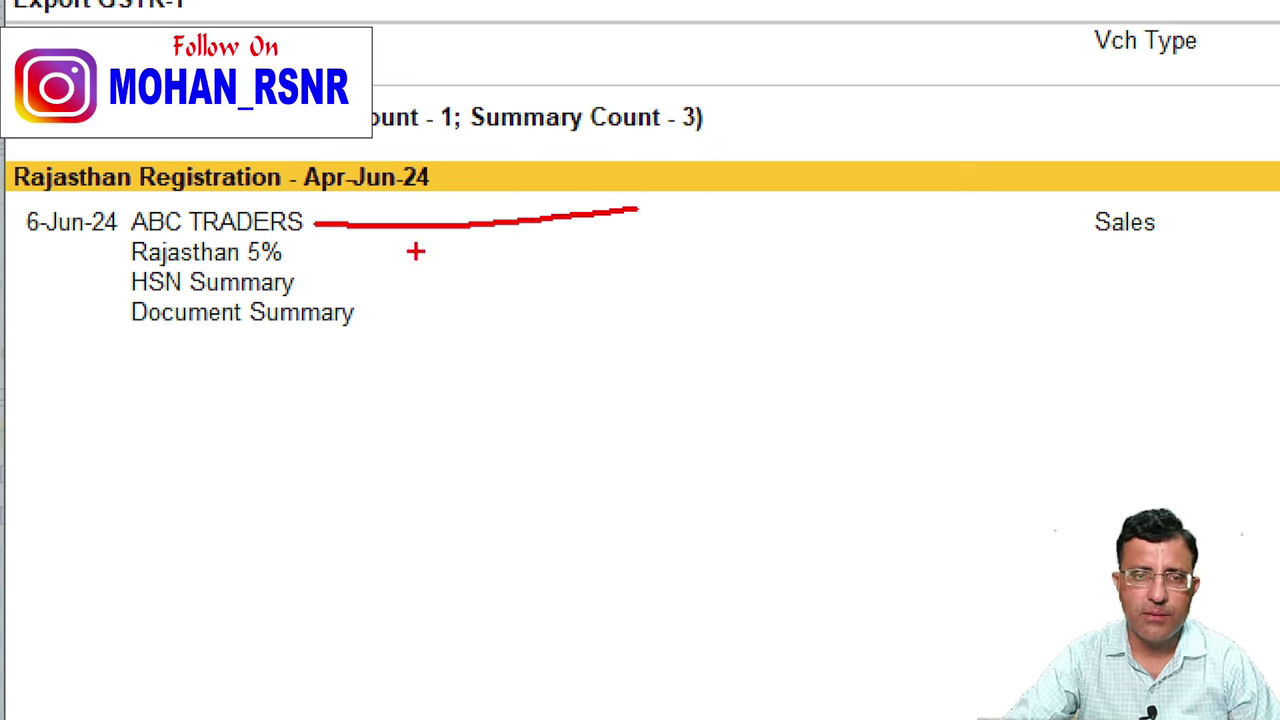
drag(291, 254, 434, 254)
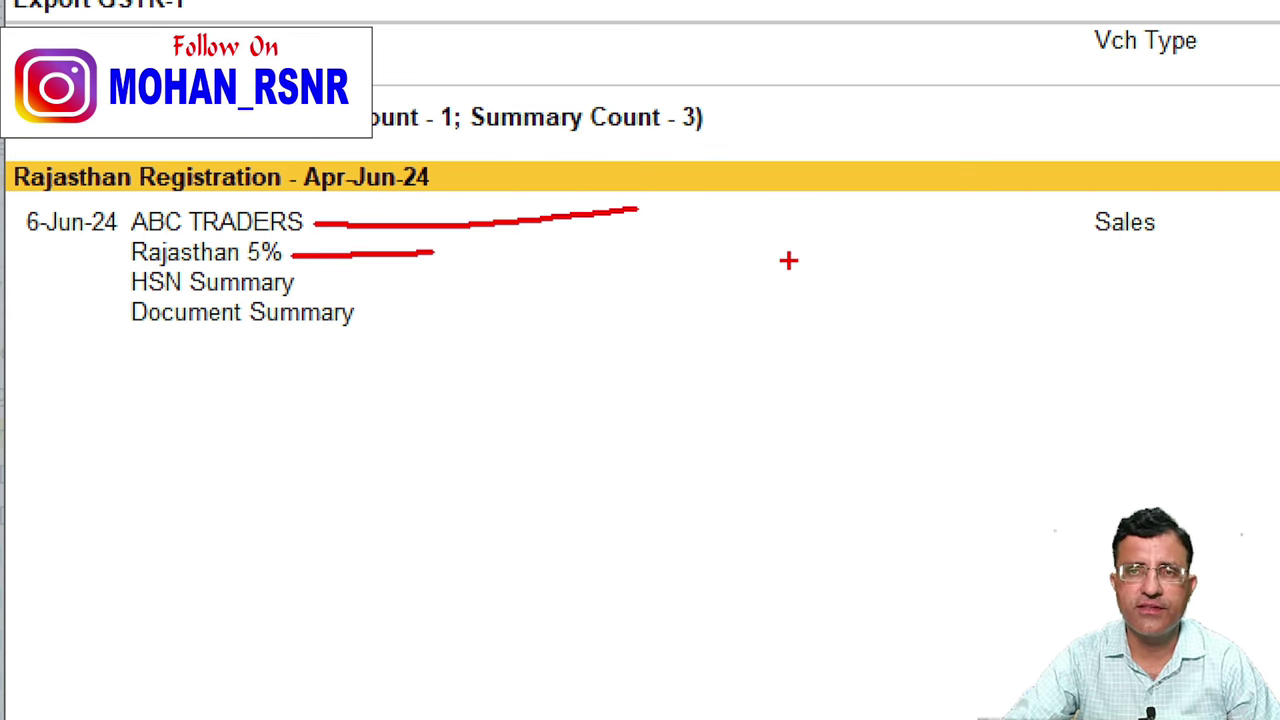
key(Escape)
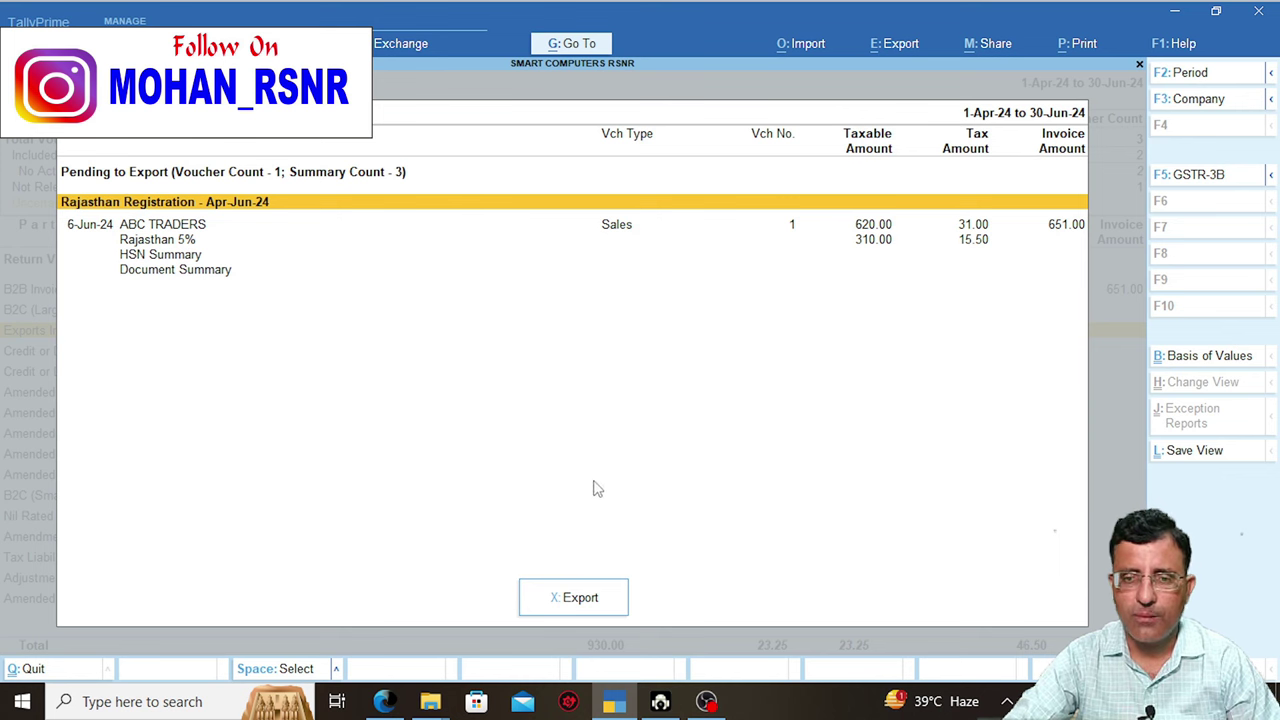
Export the pending GSTR-1 data to Excel and open the exported GSTR1 .xlsx workbook
click(589, 603)
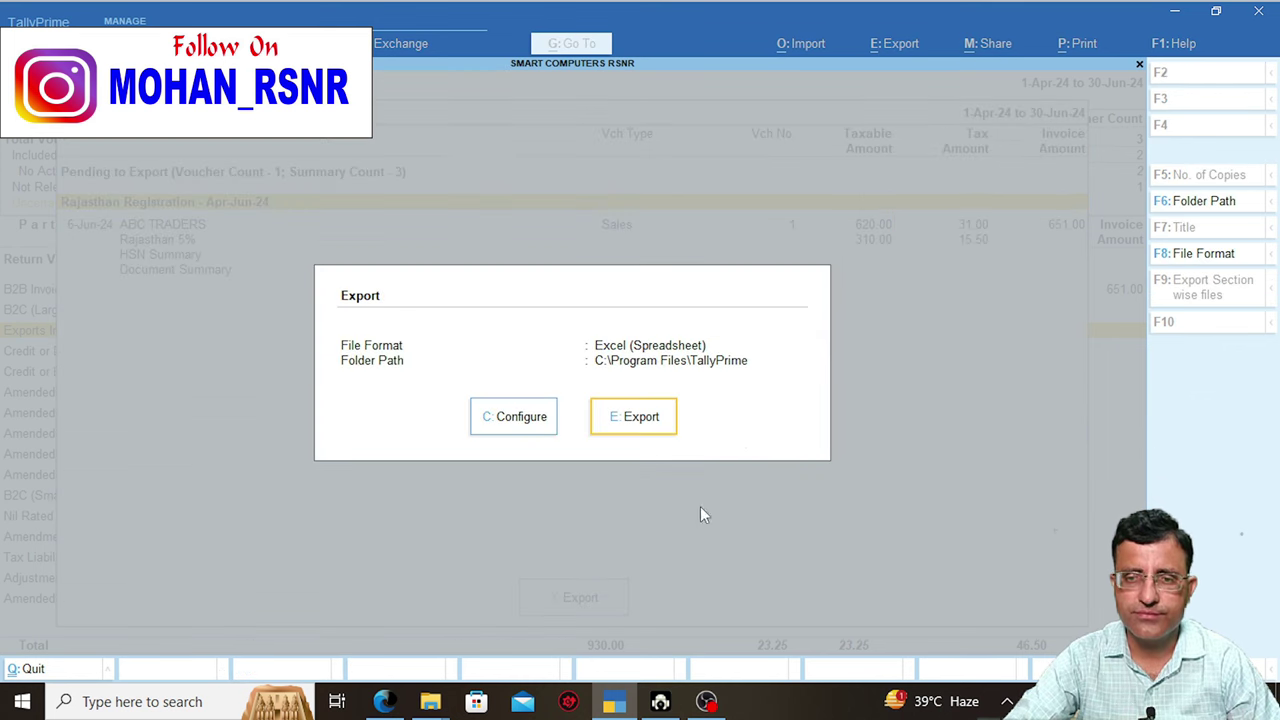
click(653, 425)
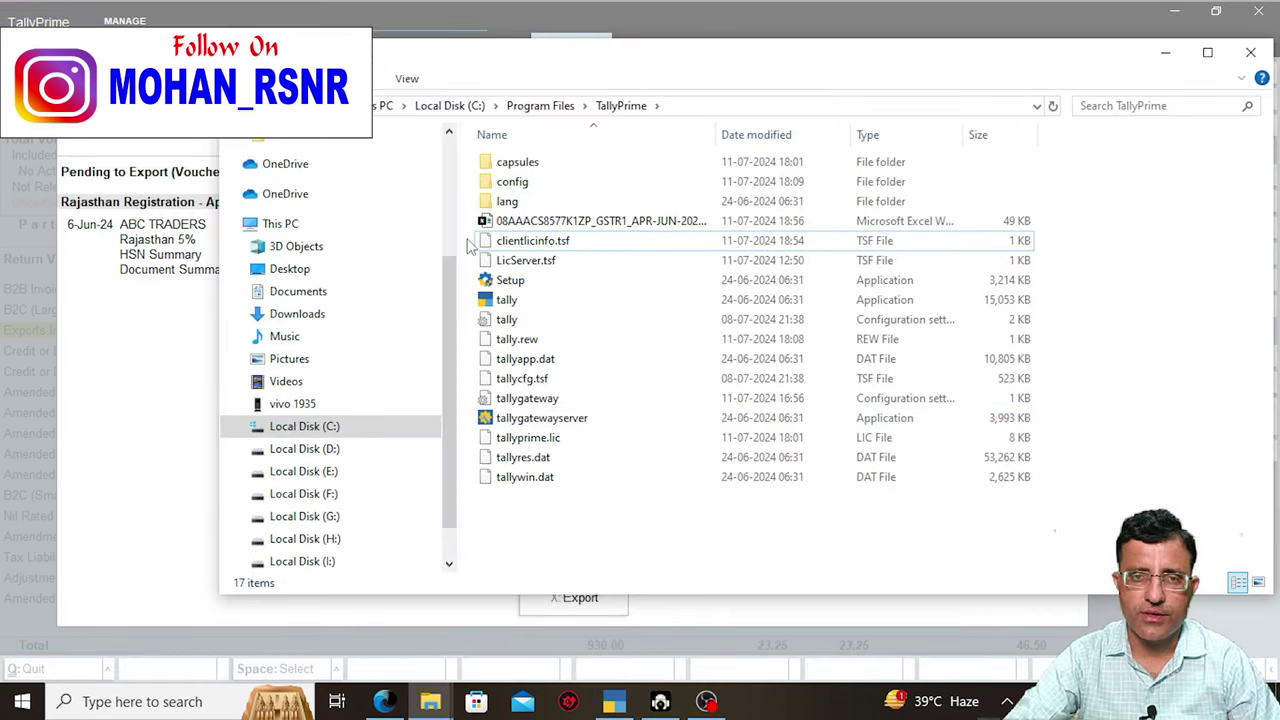
double_click(486, 222)
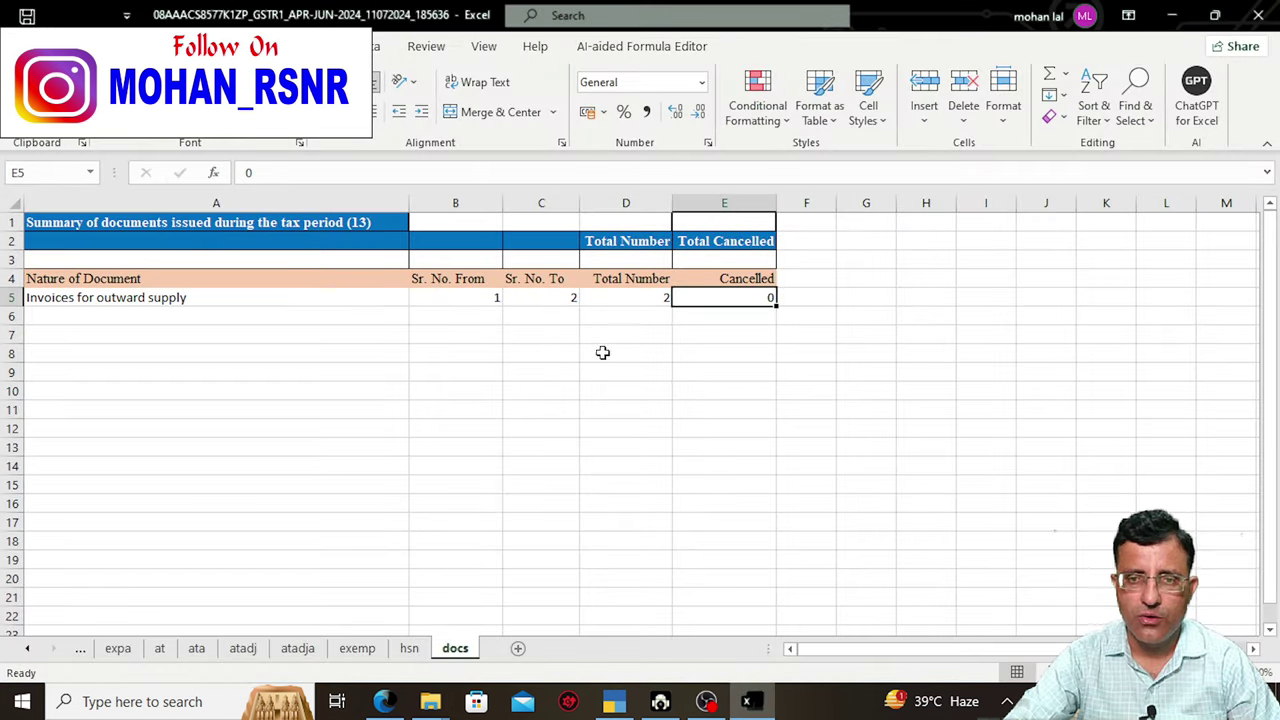
click(603, 352)
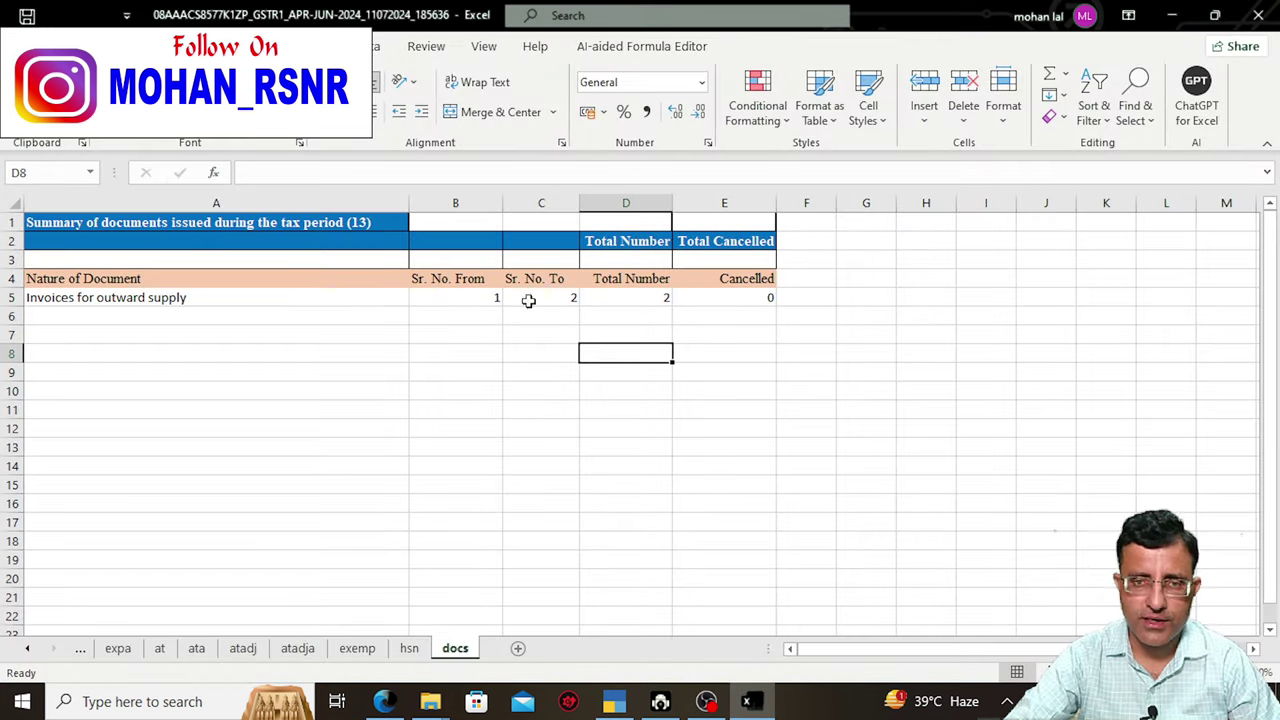
Inspect the docs sheet listing outward-supply invoices 1 to 2, none cancelled
key(ctrl+1)
click(480, 287)
drag(391, 247, 930, 338)
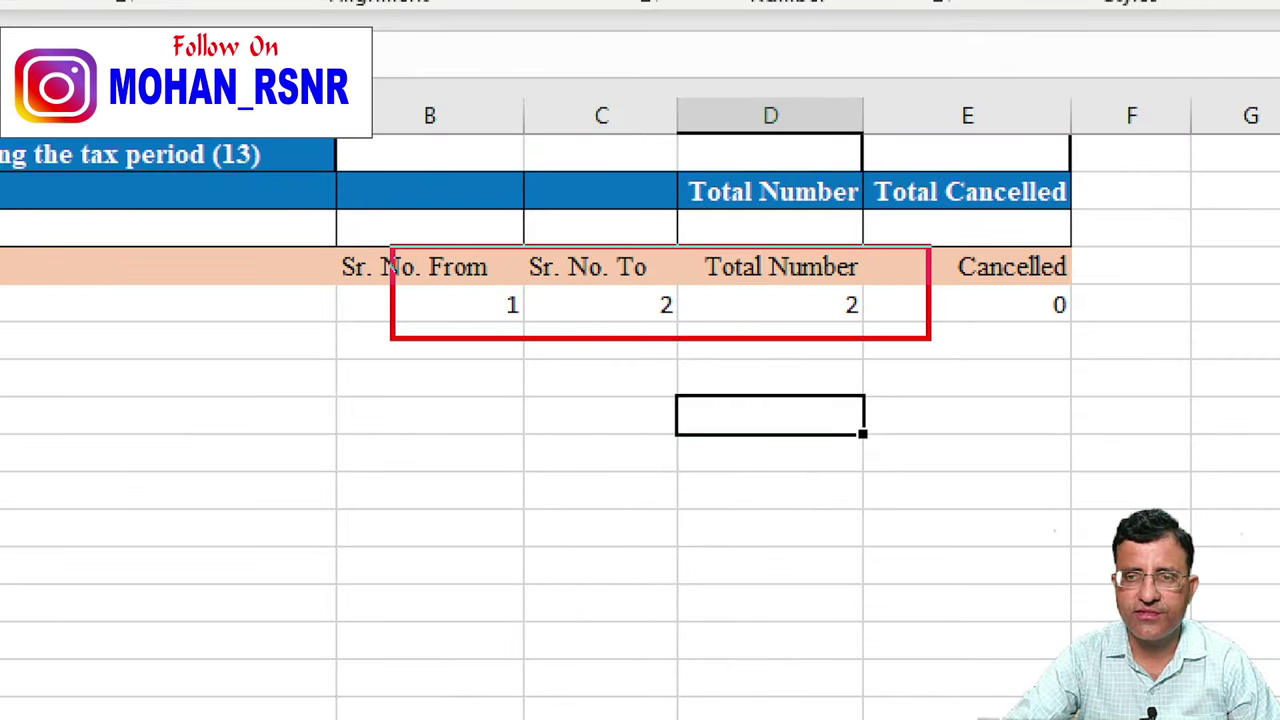
key(Escape)
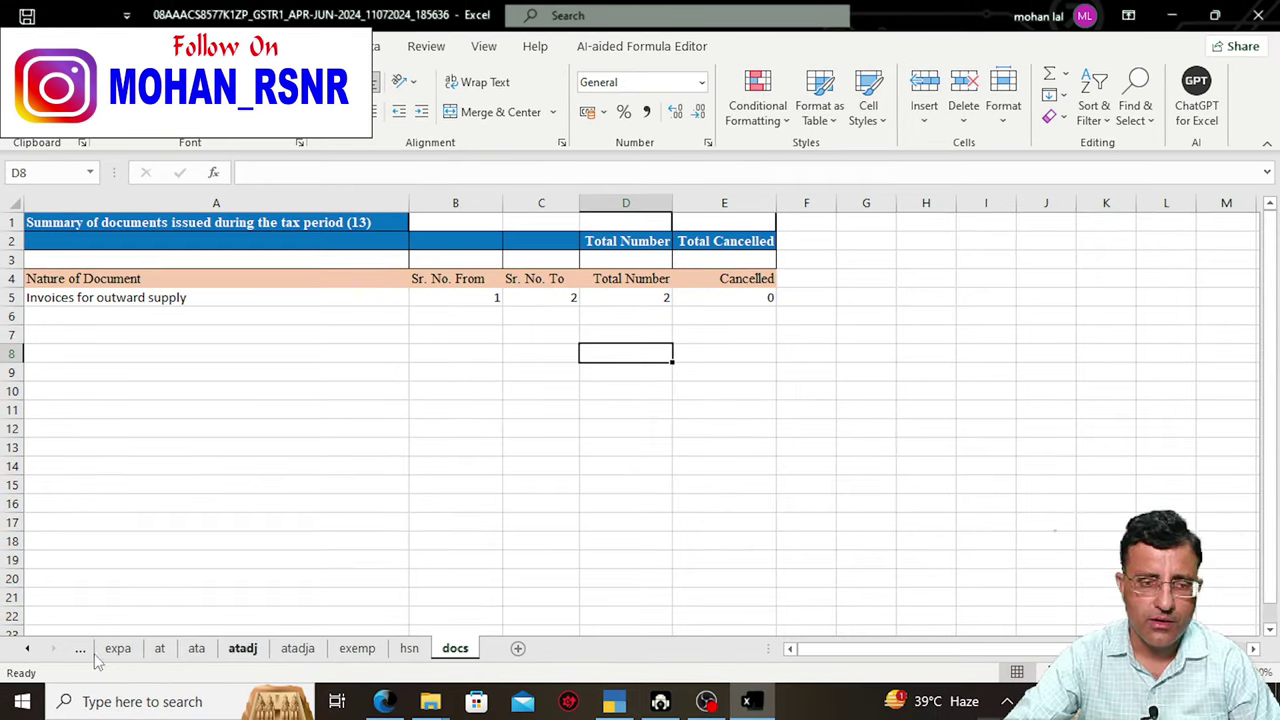
drag(33, 655, 35, 657)
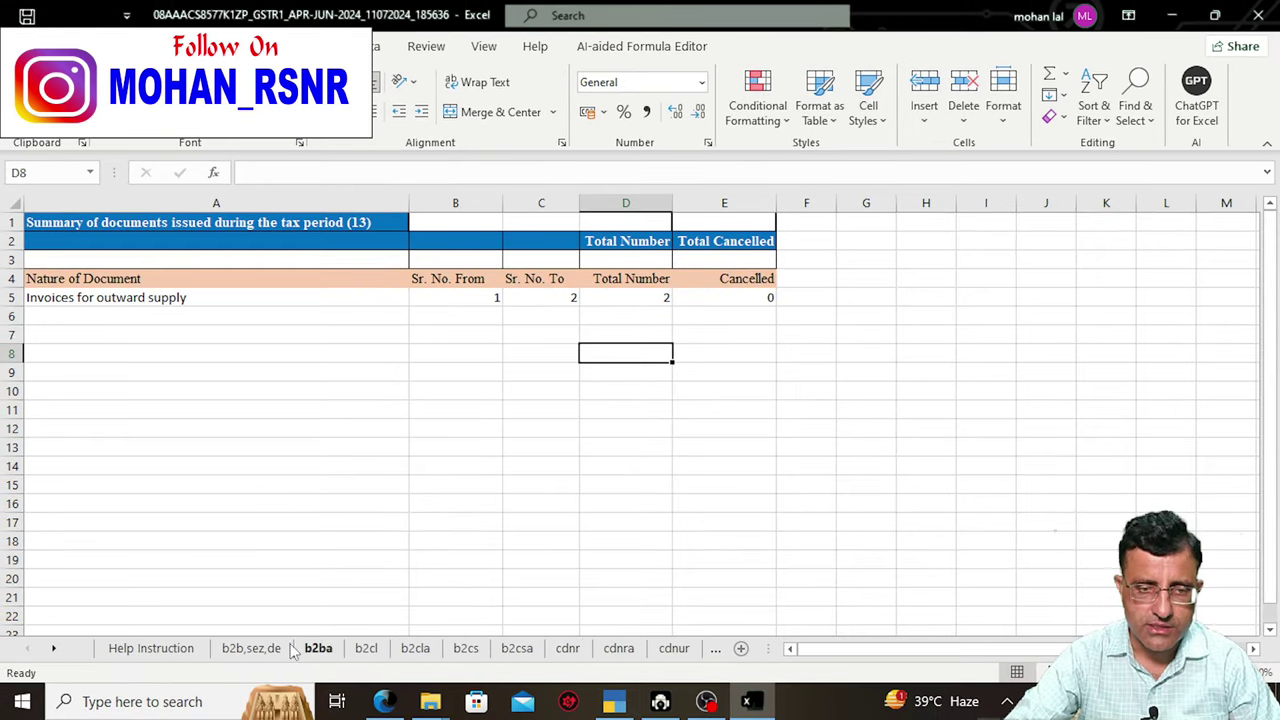
Check the contents of the b2b,sez,de and b2cs sheets
click(267, 649)
key(ctrl+1)
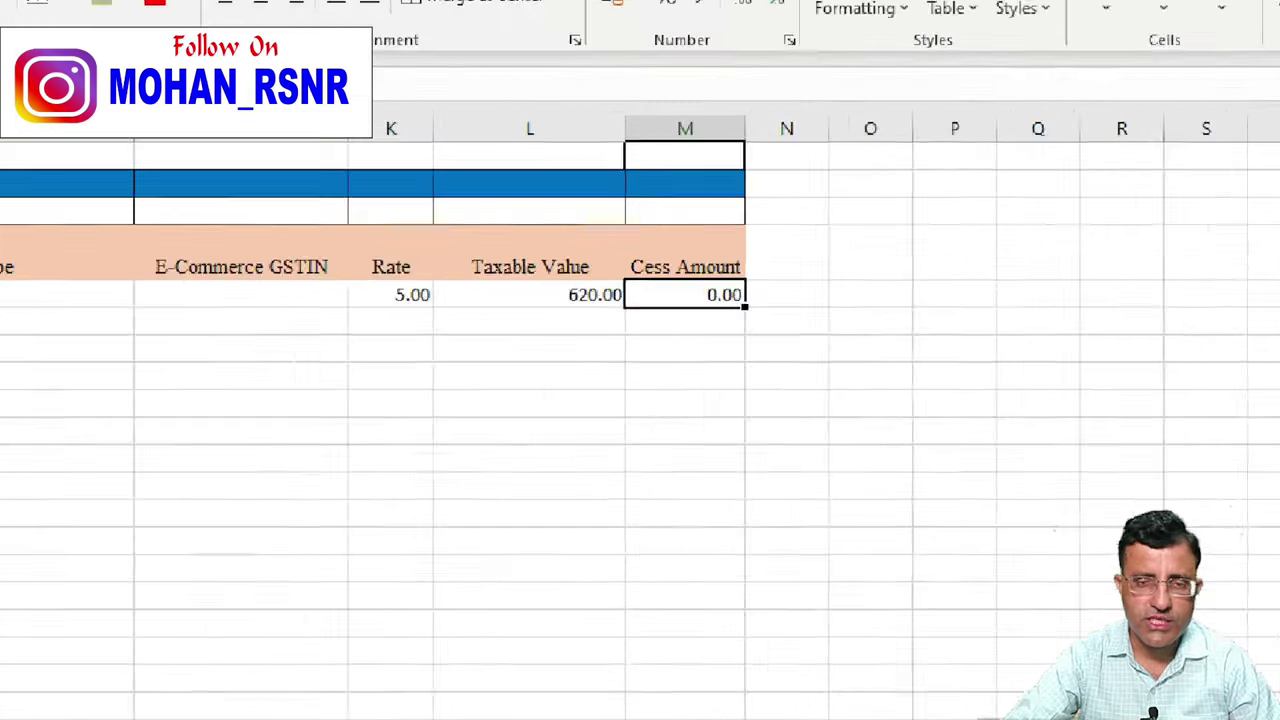
drag(494, 243, 731, 357)
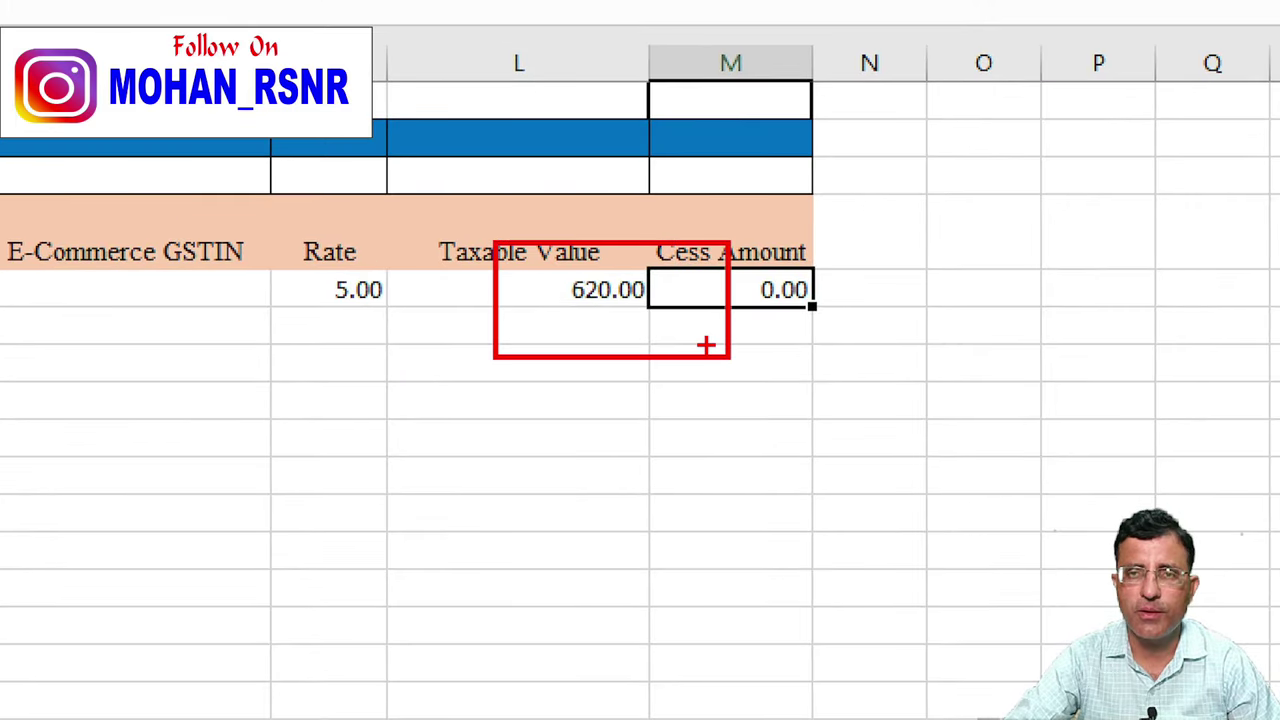
key(Escape)
click(466, 649)
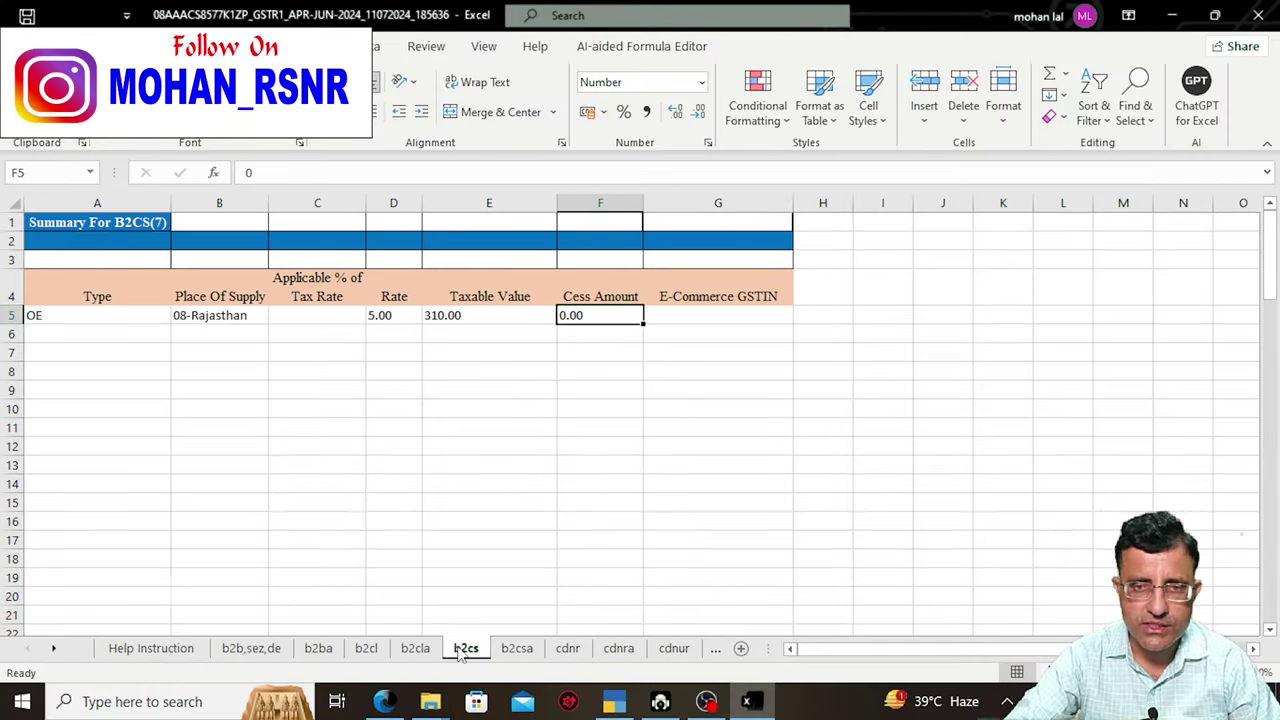
key(ctrl+1)
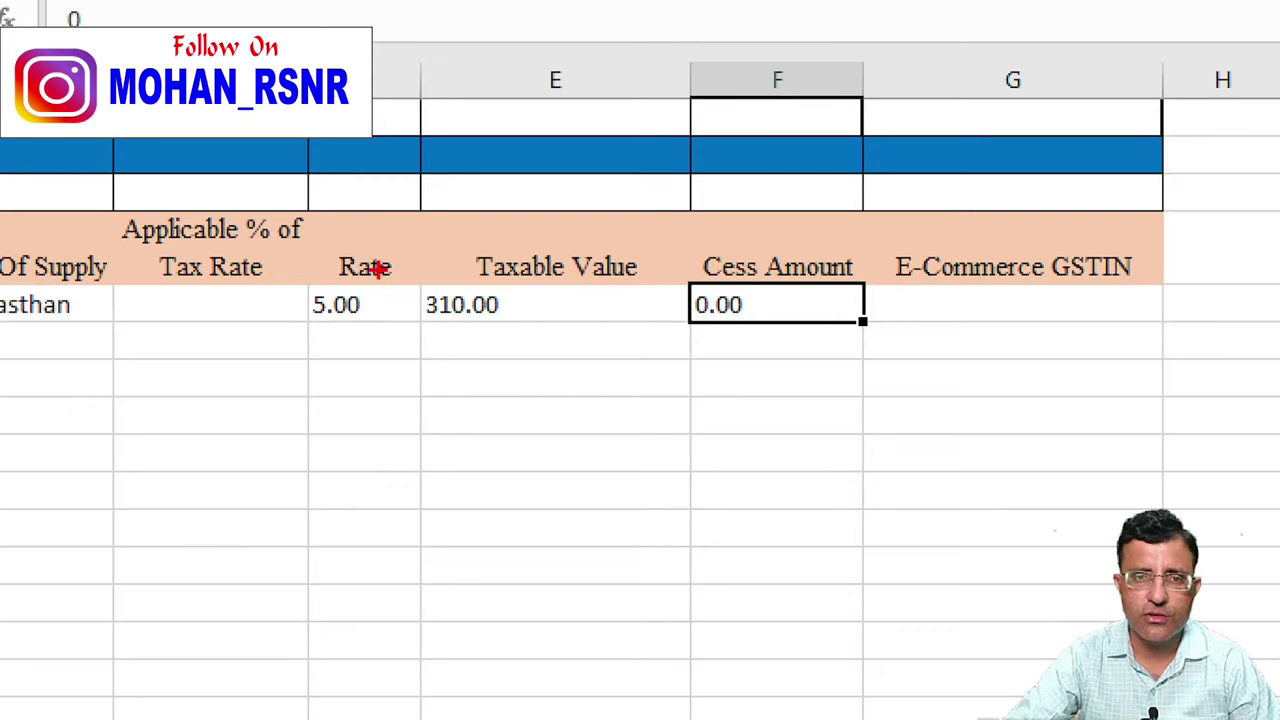
drag(402, 297, 507, 350)
key(Escape)
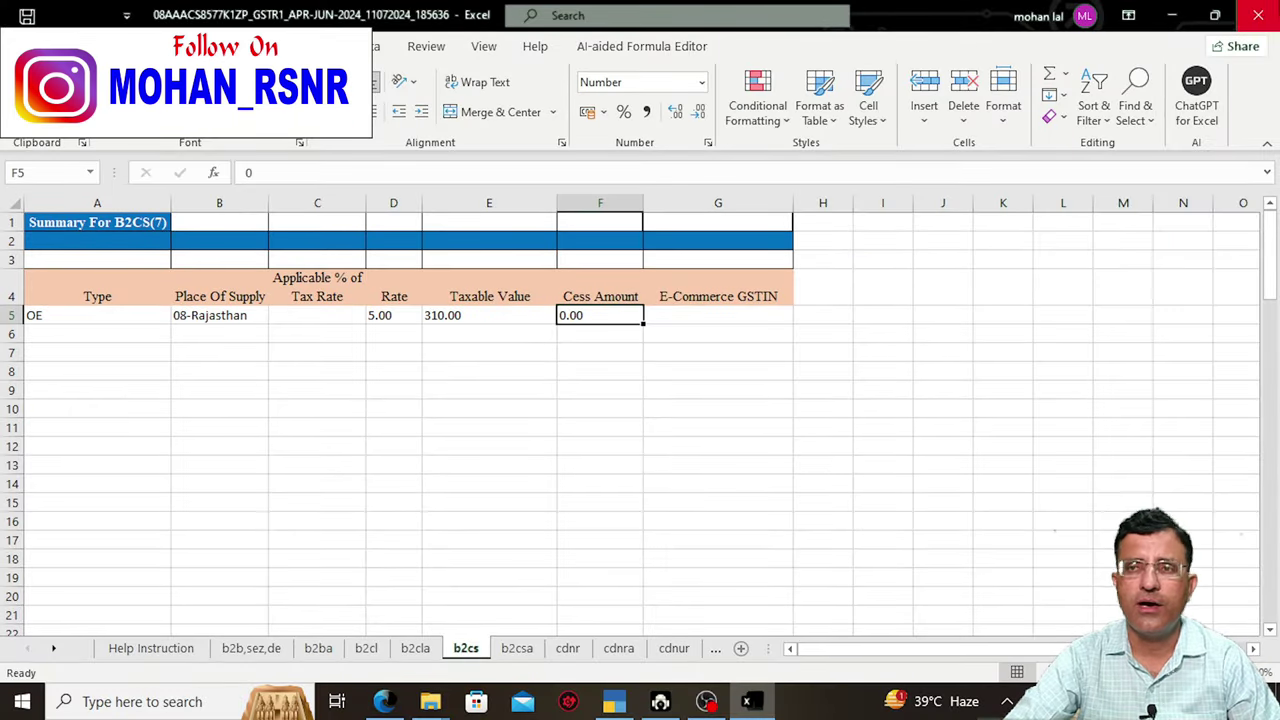
Close Excel and delete the exported GSTR1 file, returning to TallyPrime
click(1262, 18)
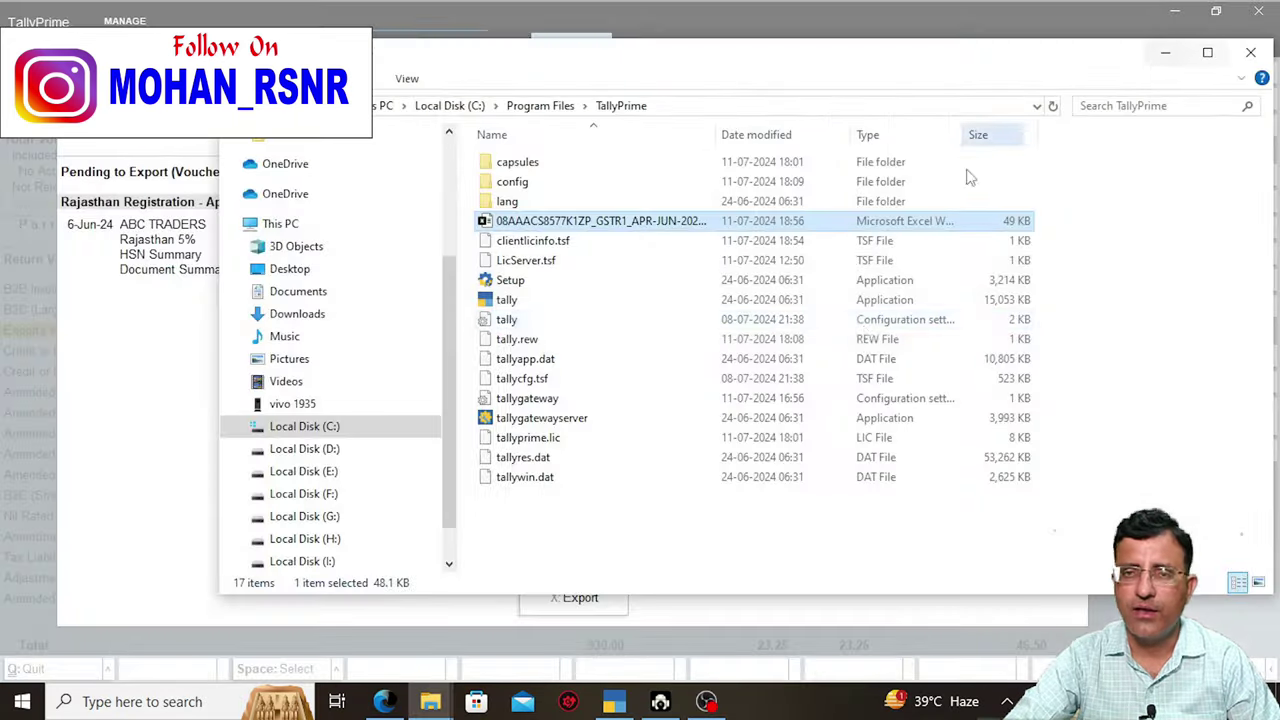
click(512, 222)
key(BackSpace)
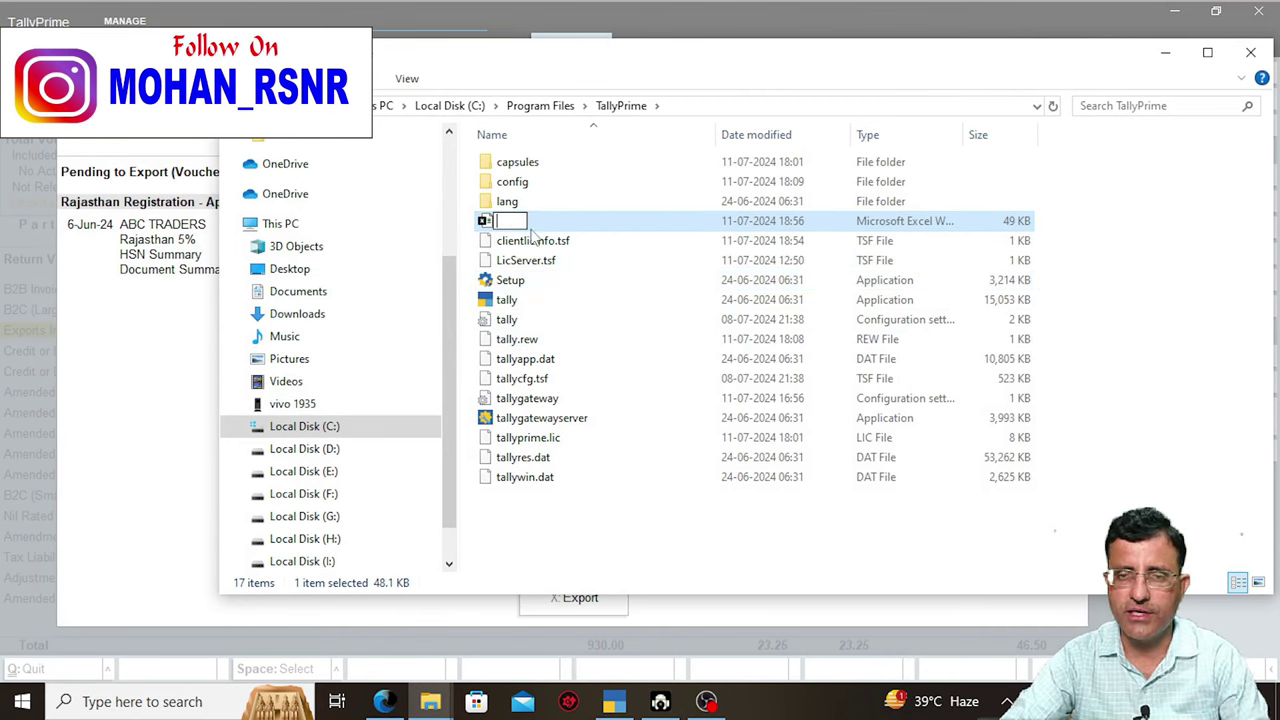
key(ctrl+z)
key(Escape)
key(Delete)
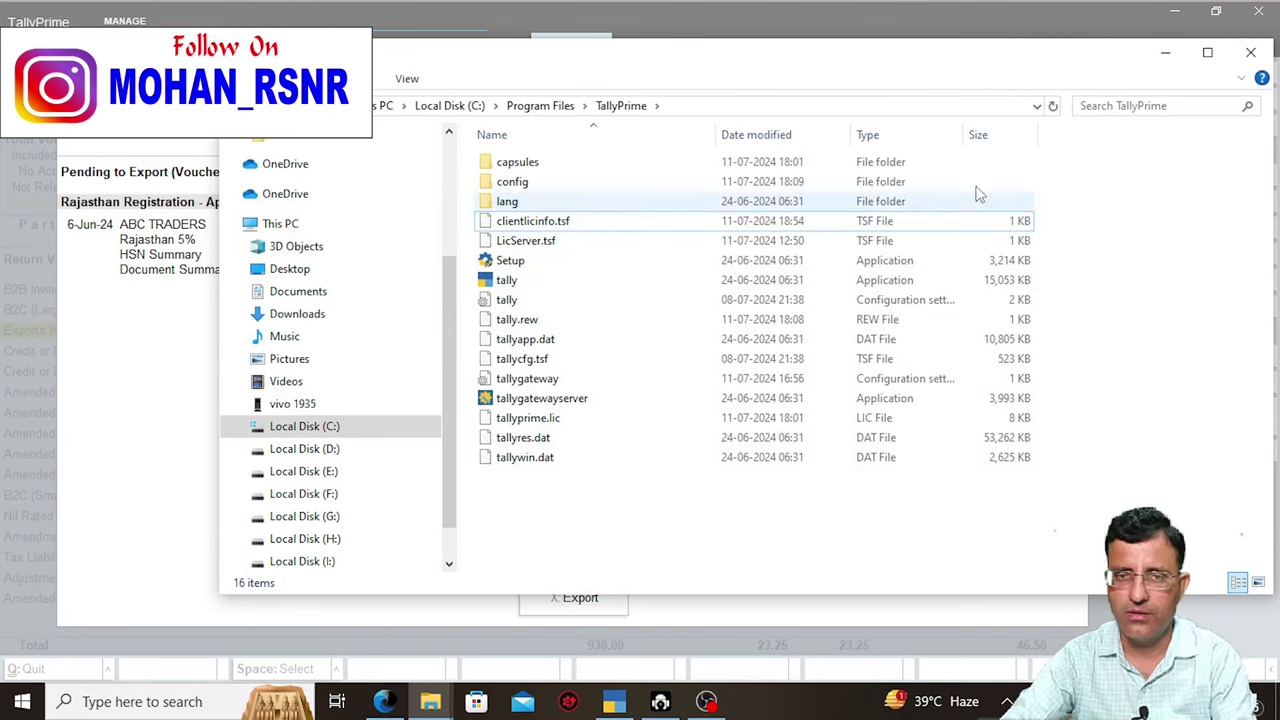
click(1165, 52)
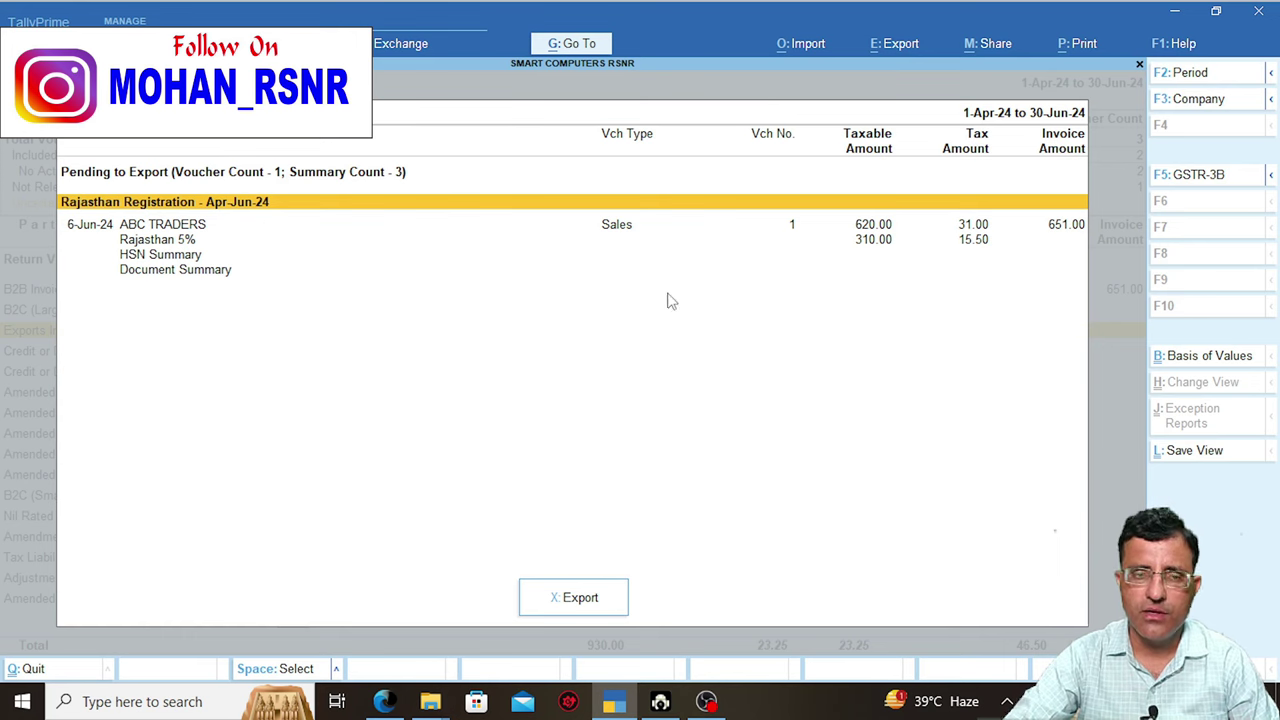
Leave the pending-export list and move down the GSTR-1 return toward B2C (Small) Invoices
key(Down)
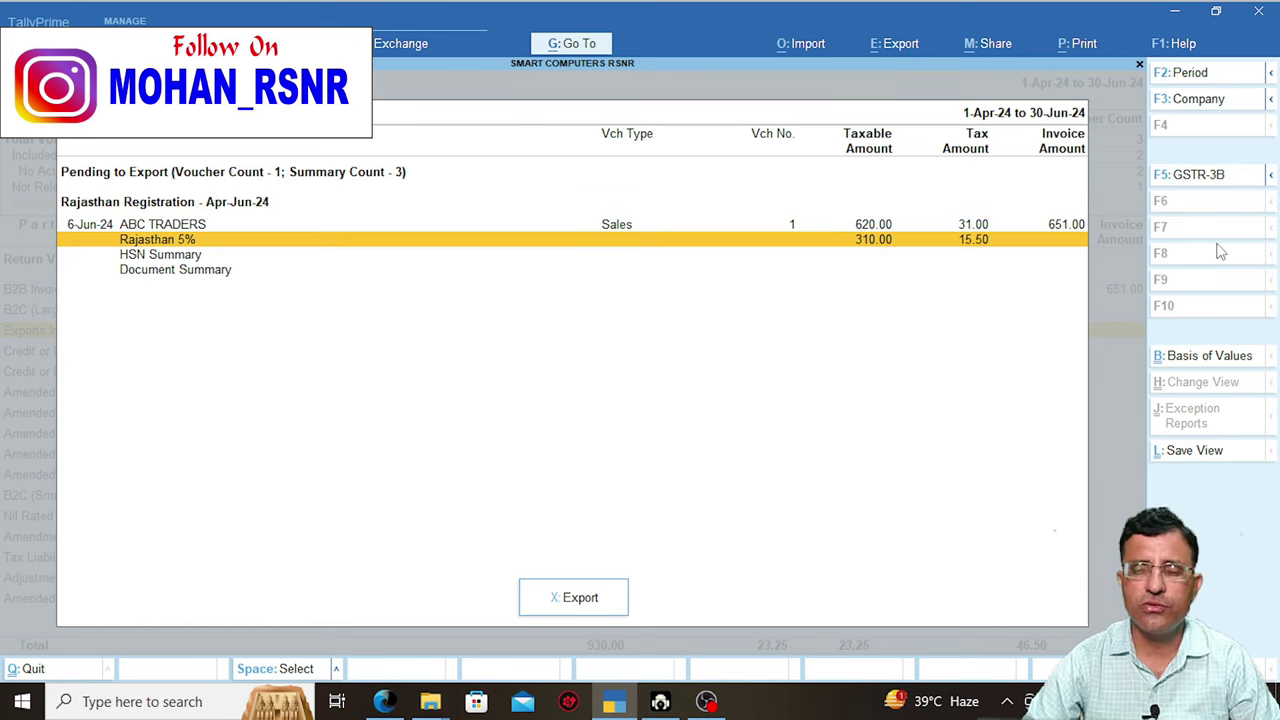
key(Escape)
key(Down)
key(Down)
key(Down)
key(Down)
key(Down)
key(Down)
key(Down)
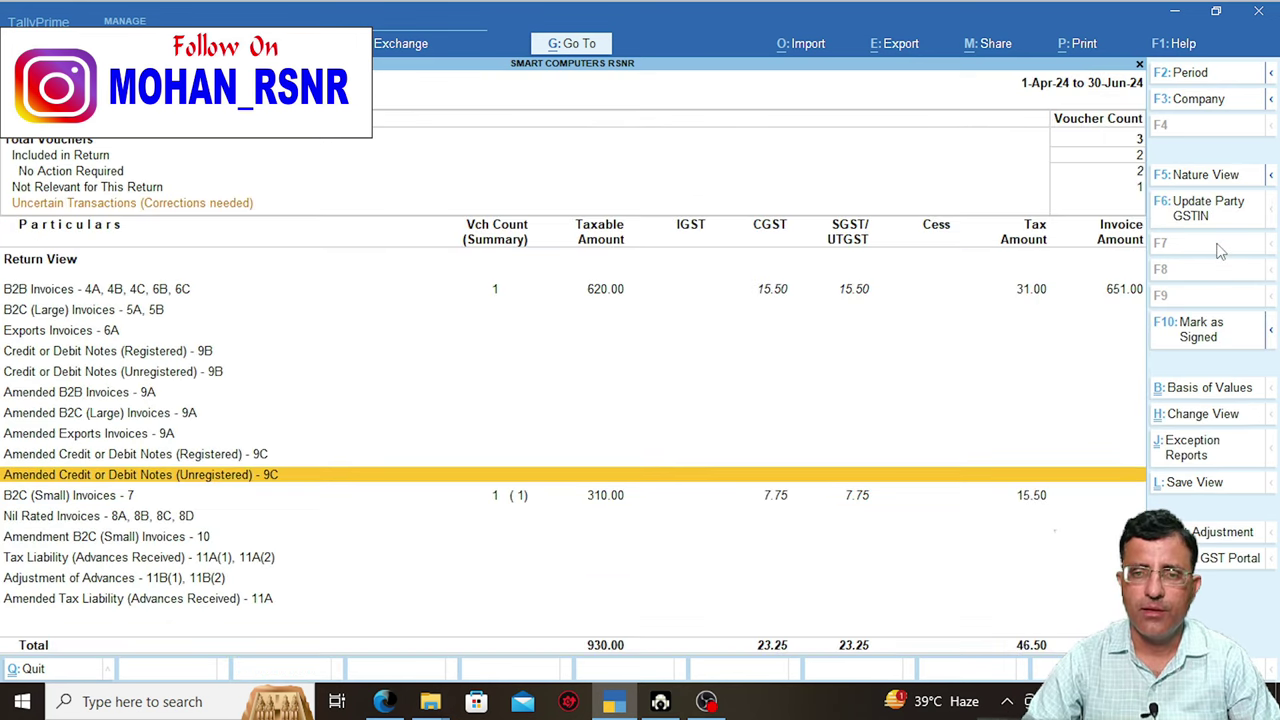
key(Down)
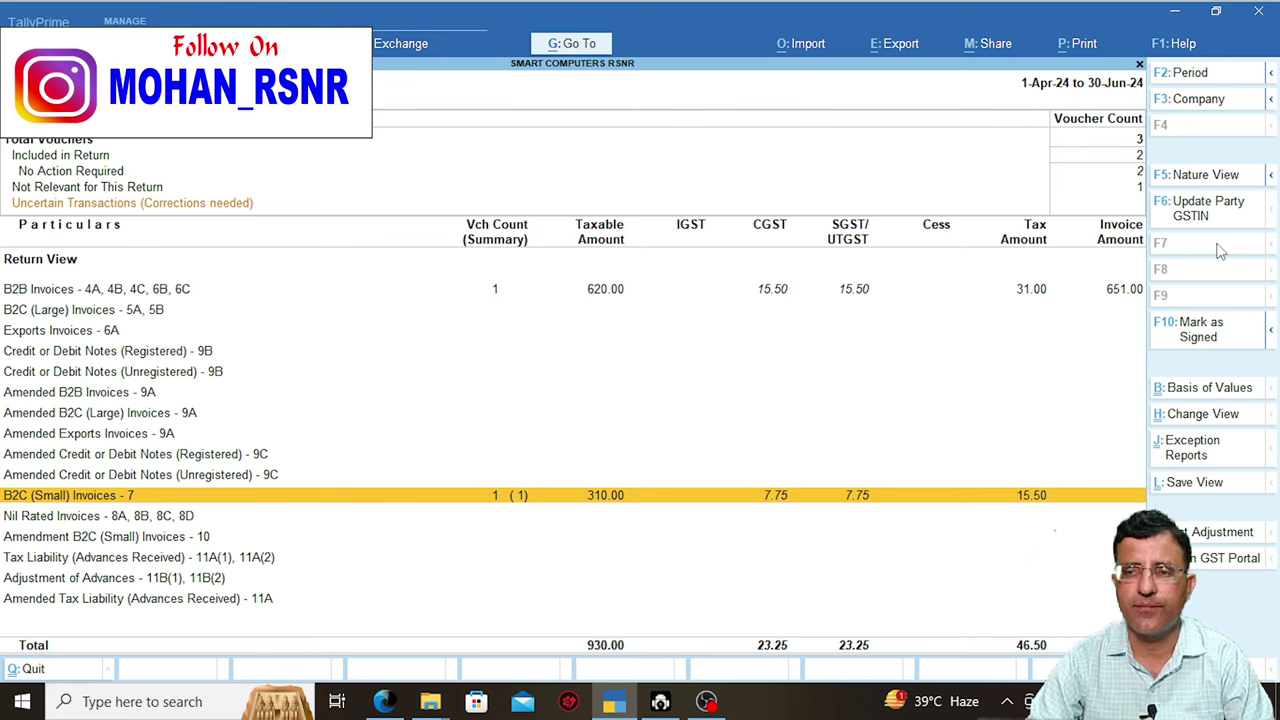
Leave the GSTR-1 report for the Gateway of Tally main menu
key(Escape)
key(Up)
key(Up)
key(Up)
key(Down)
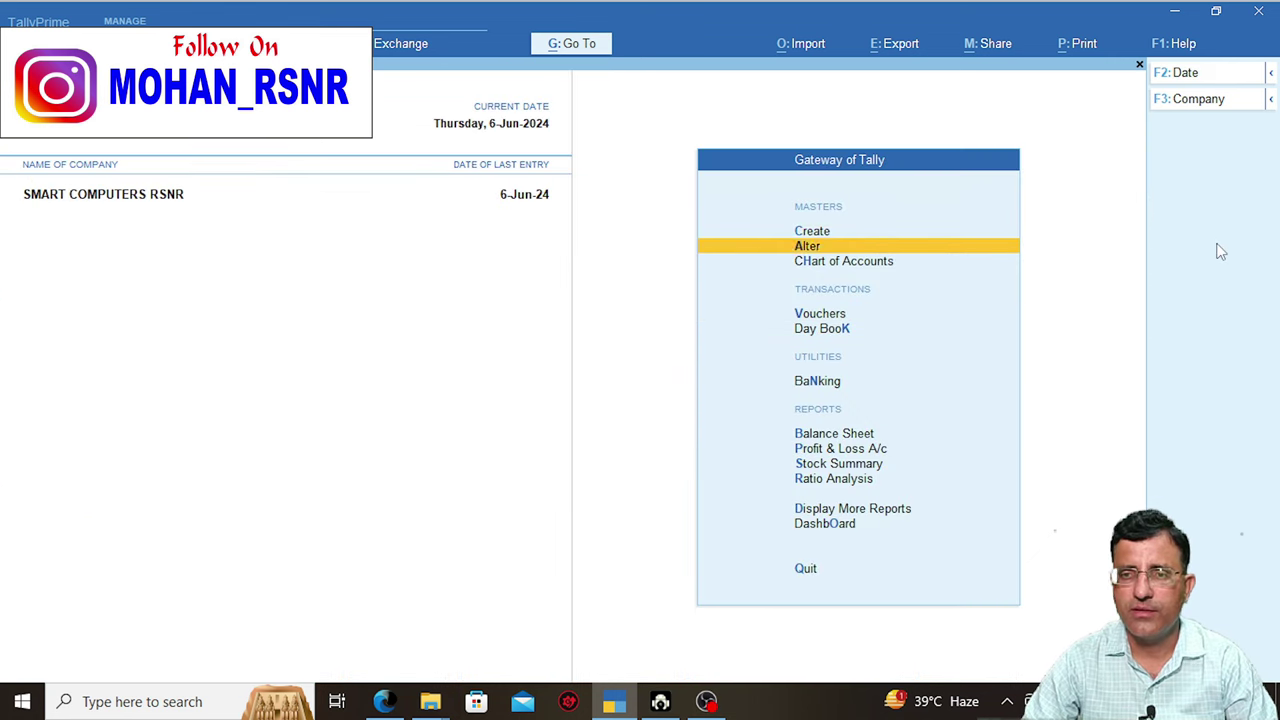
key(Down)
key(Down)
key(Return)
key(Escape)
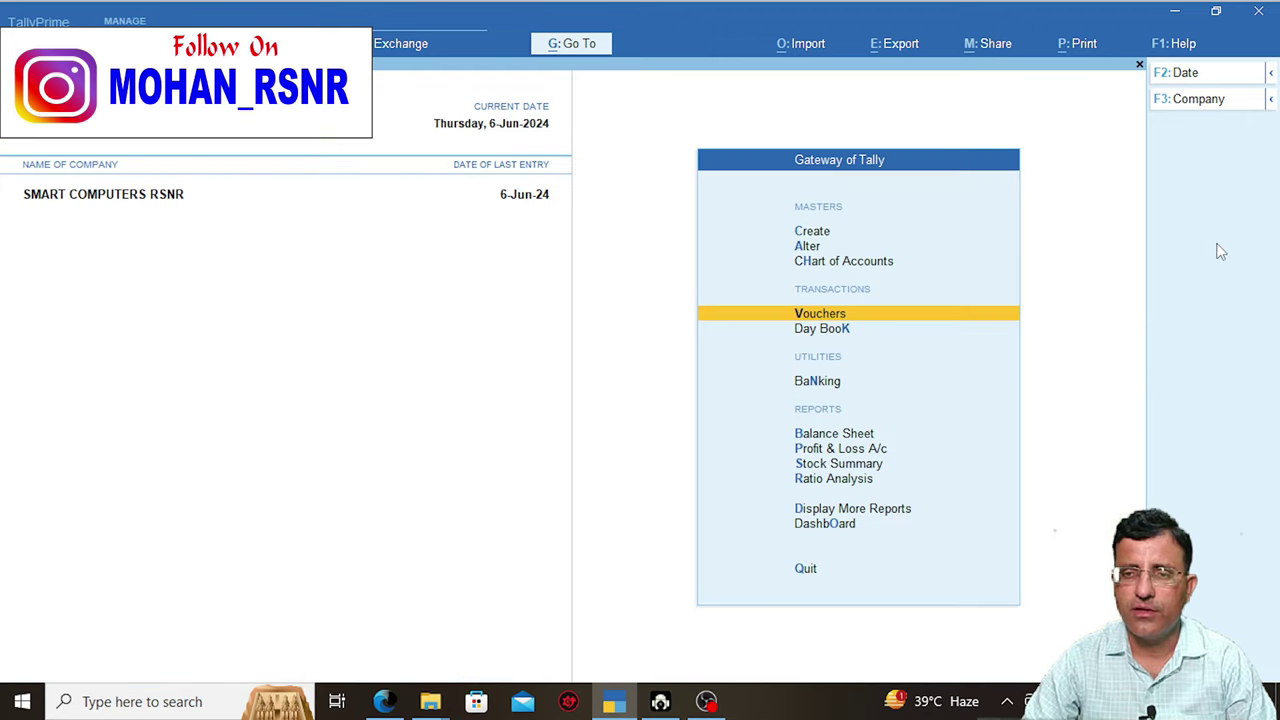
In the Day Book, delete Cash sales voucher No. 2 (325.50) and return to Gateway of Tally
key(k)
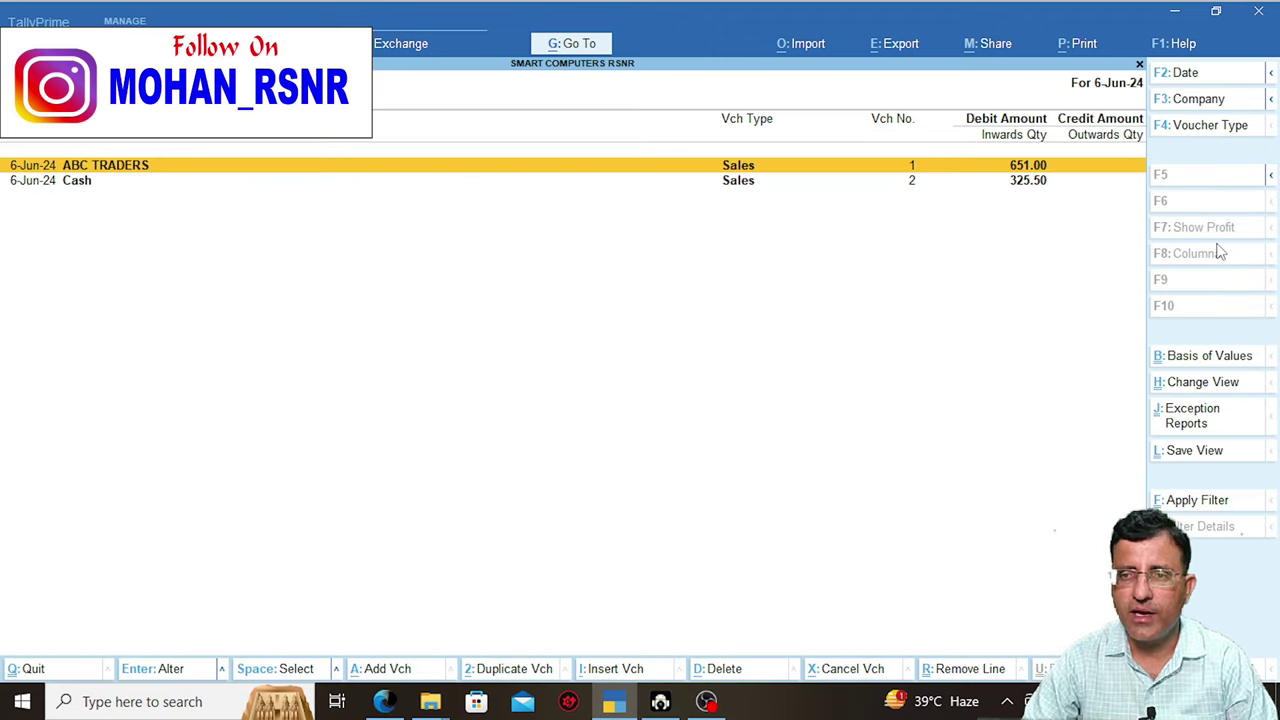
key(Down)
key(Return)
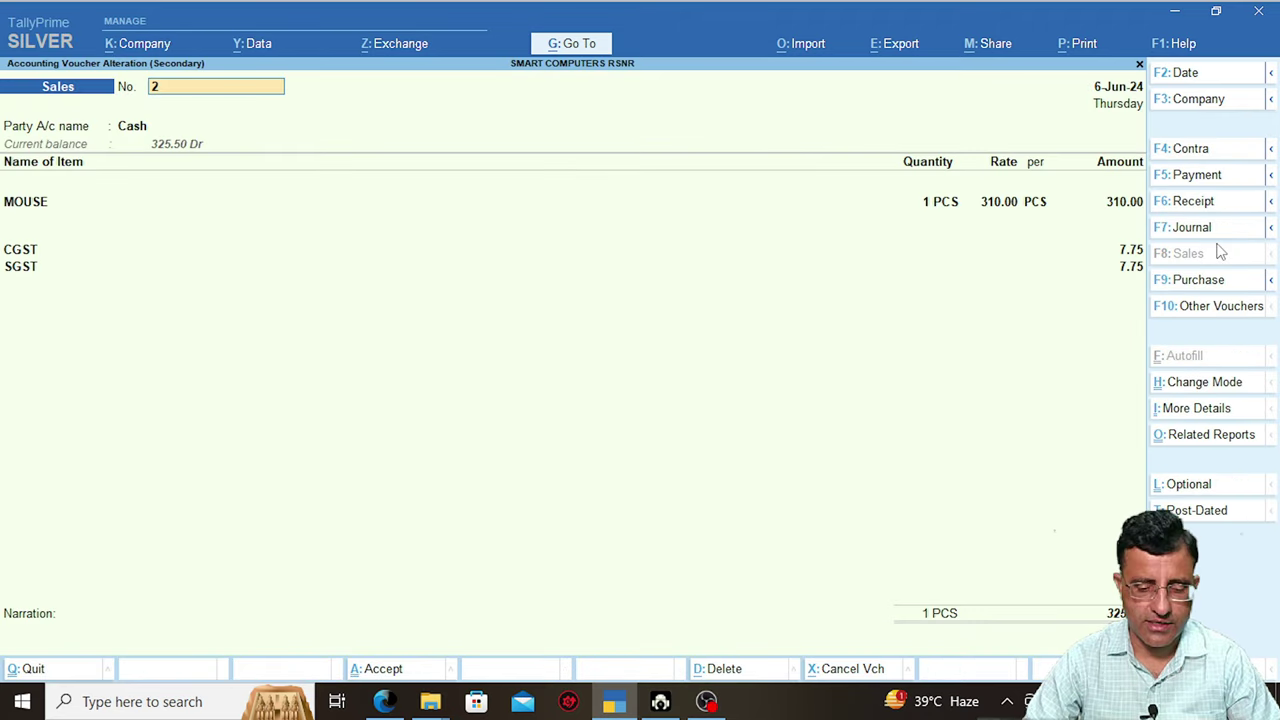
key(alt)
key(alt+d)
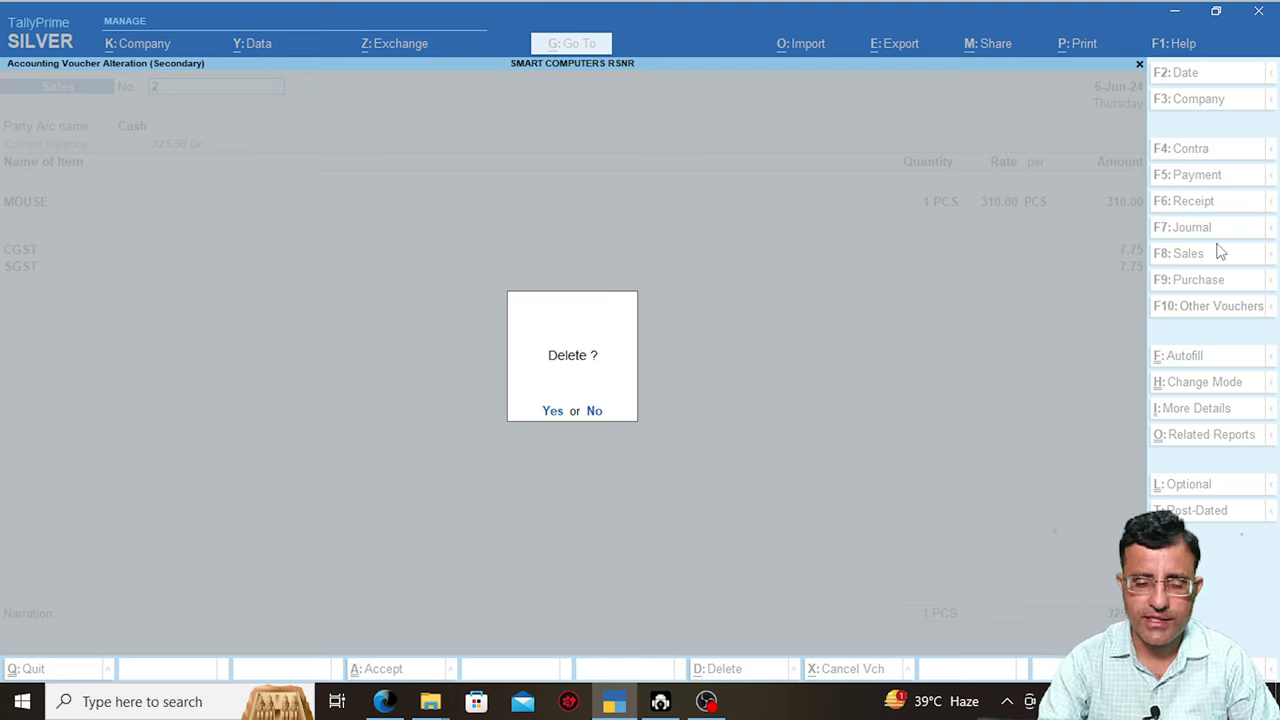
key(Return)
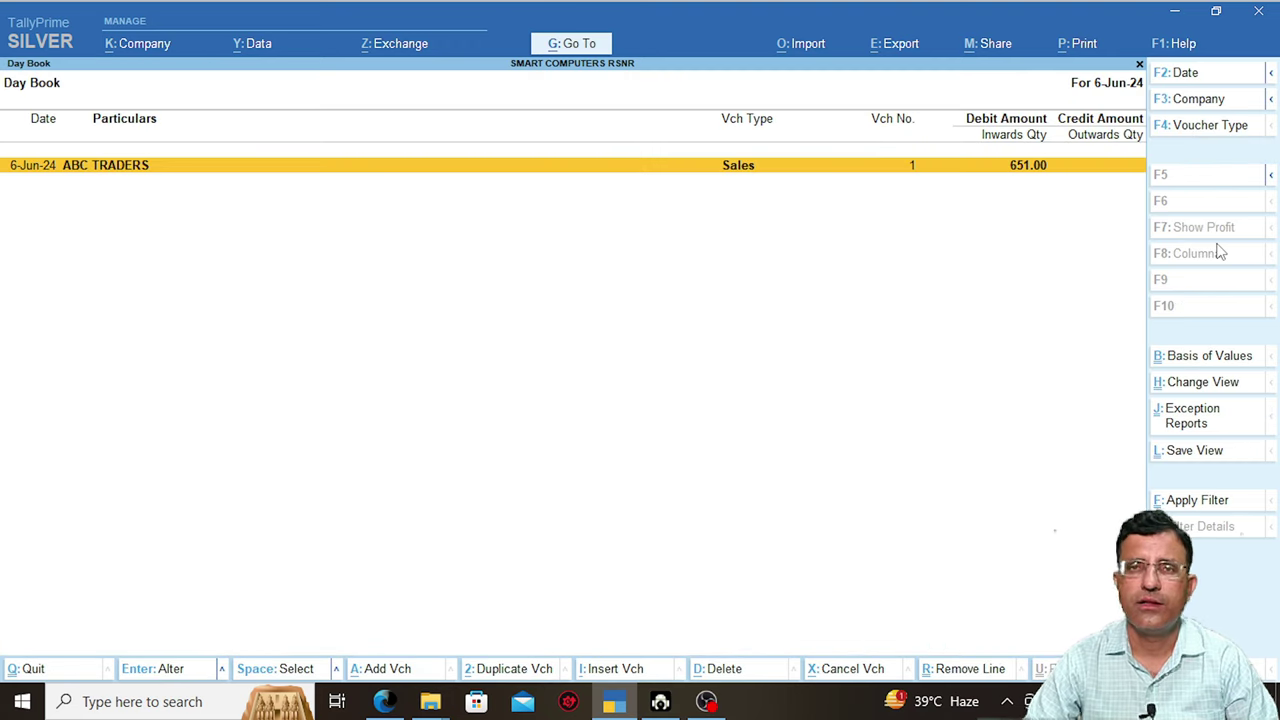
key(Escape)
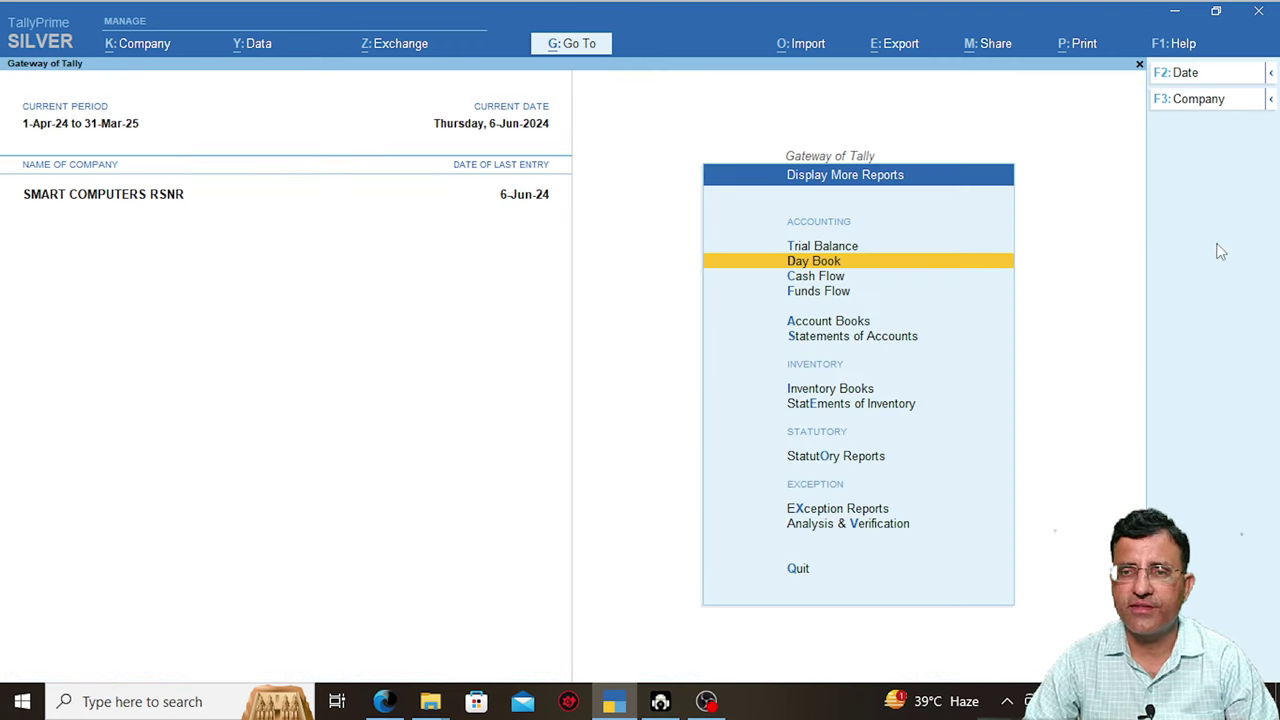
key(Escape)
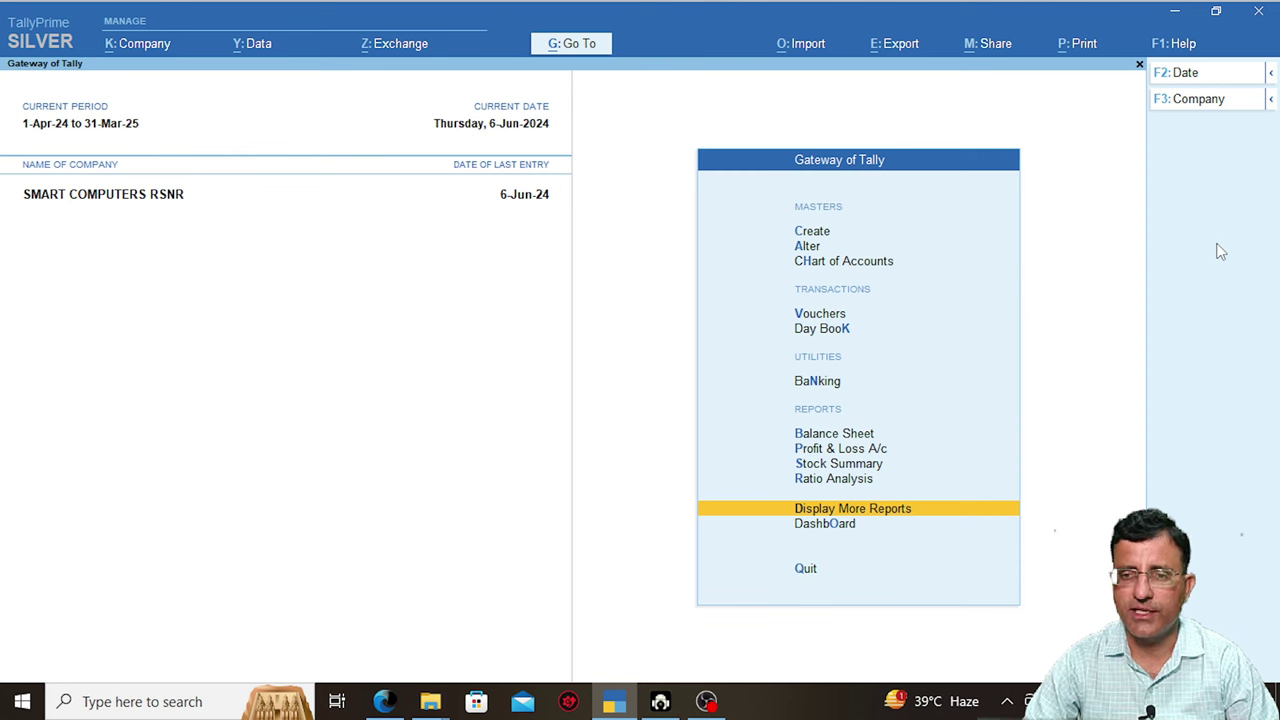
key(Up)
key(Up)
key(Up)
Check Profit & Loss (Sales 620.00), then open GSTR-1 via Go To search 'Gstr'
key(Return)
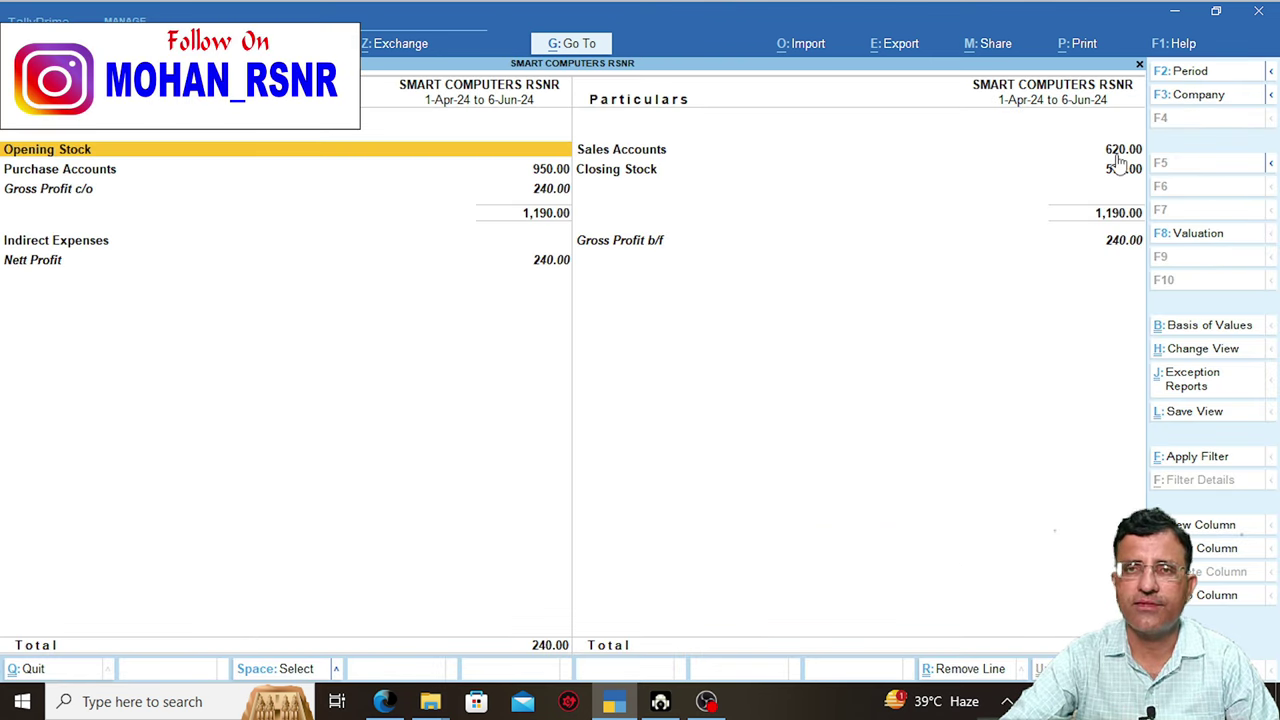
key(Escape)
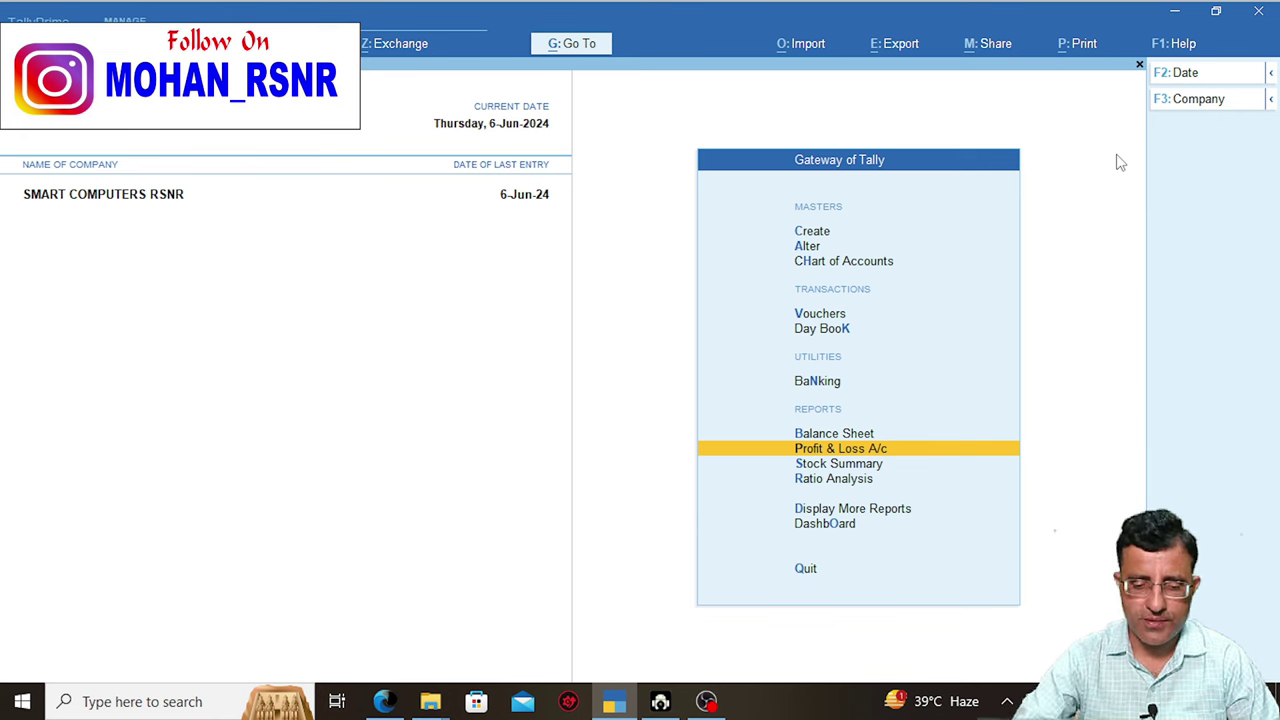
key(alt+g)
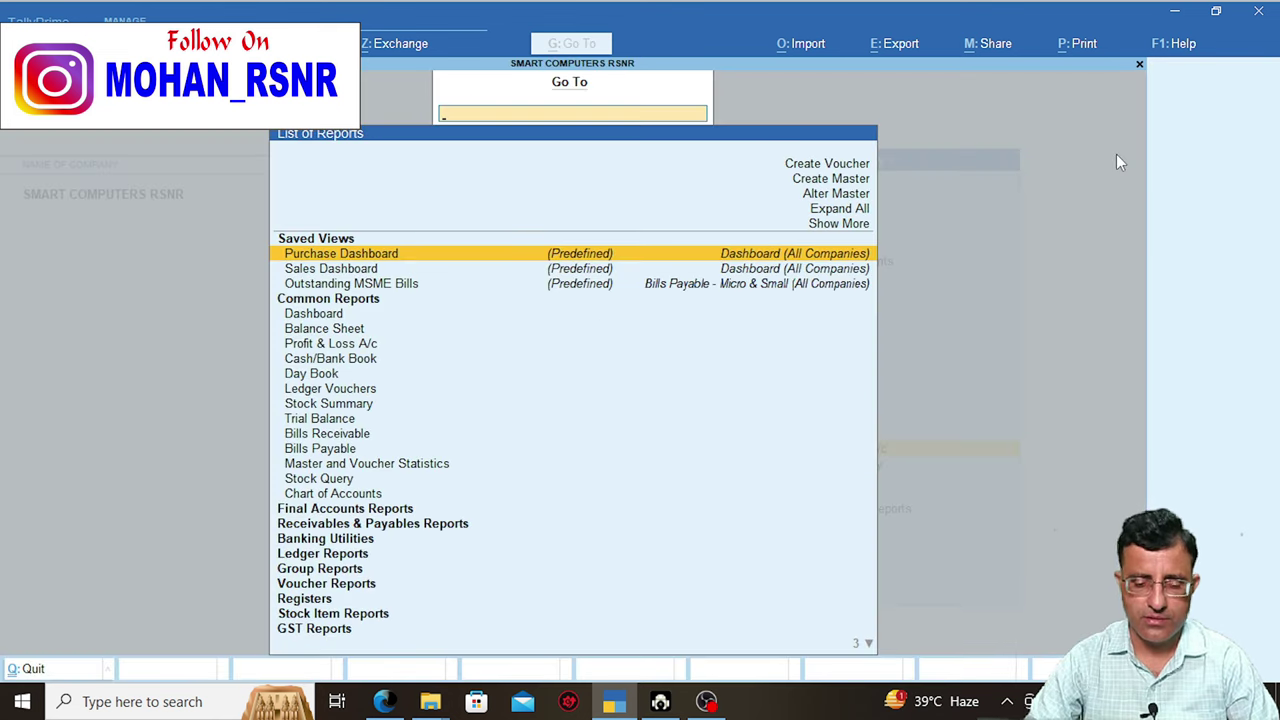
text(Gstr)
key(Down)
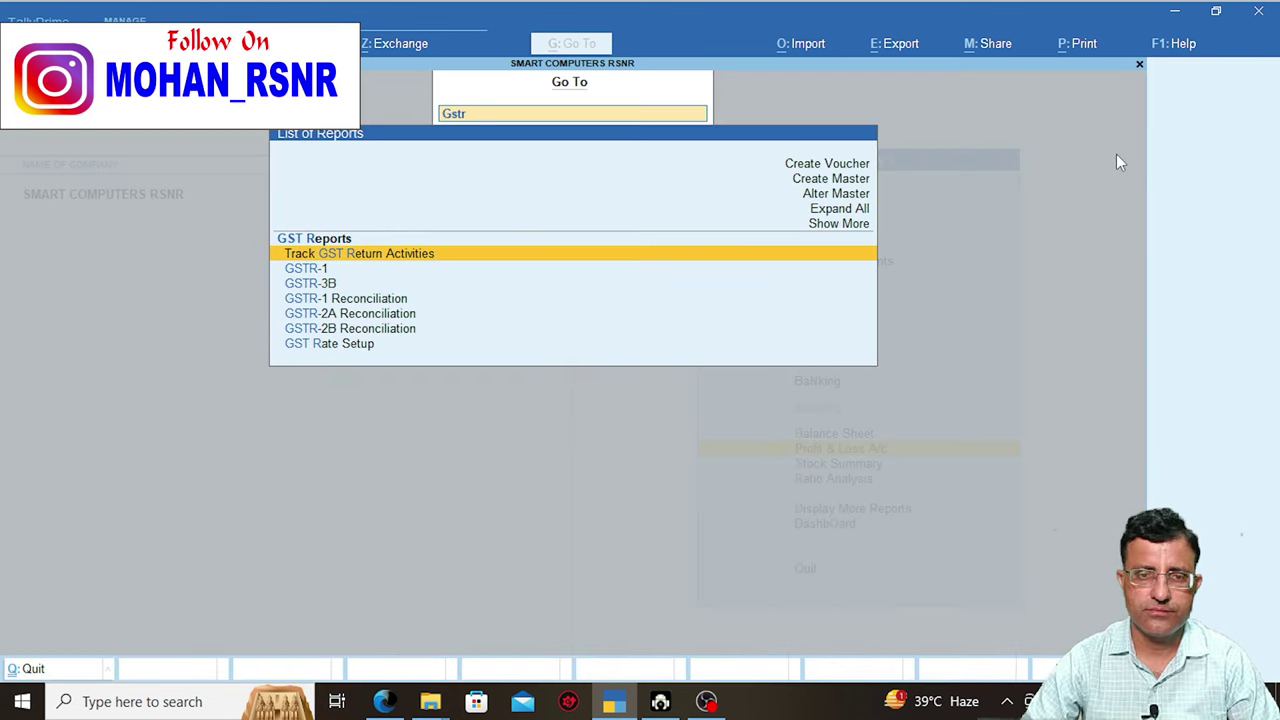
key(Down)
key(Return)
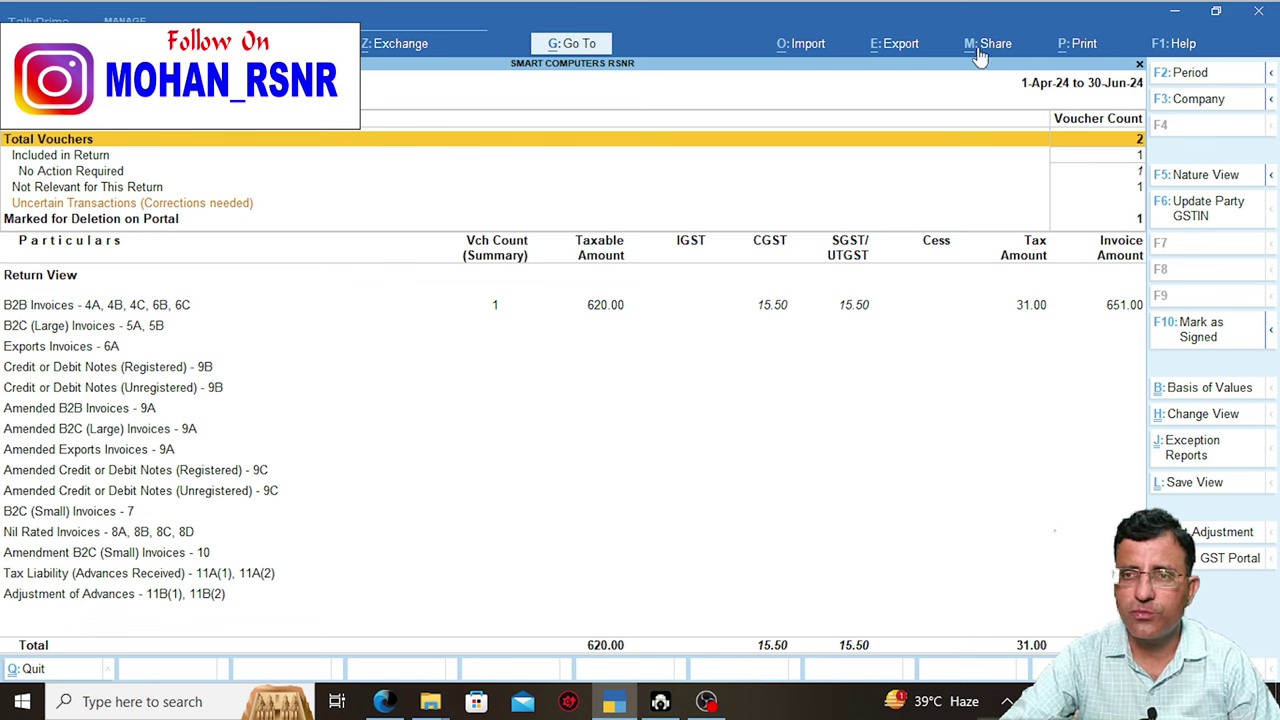
Open GST Returns export showing 0 vouchers and 3 summaries, including Rajasthan 5% (Delete)
click(903, 50)
click(931, 159)
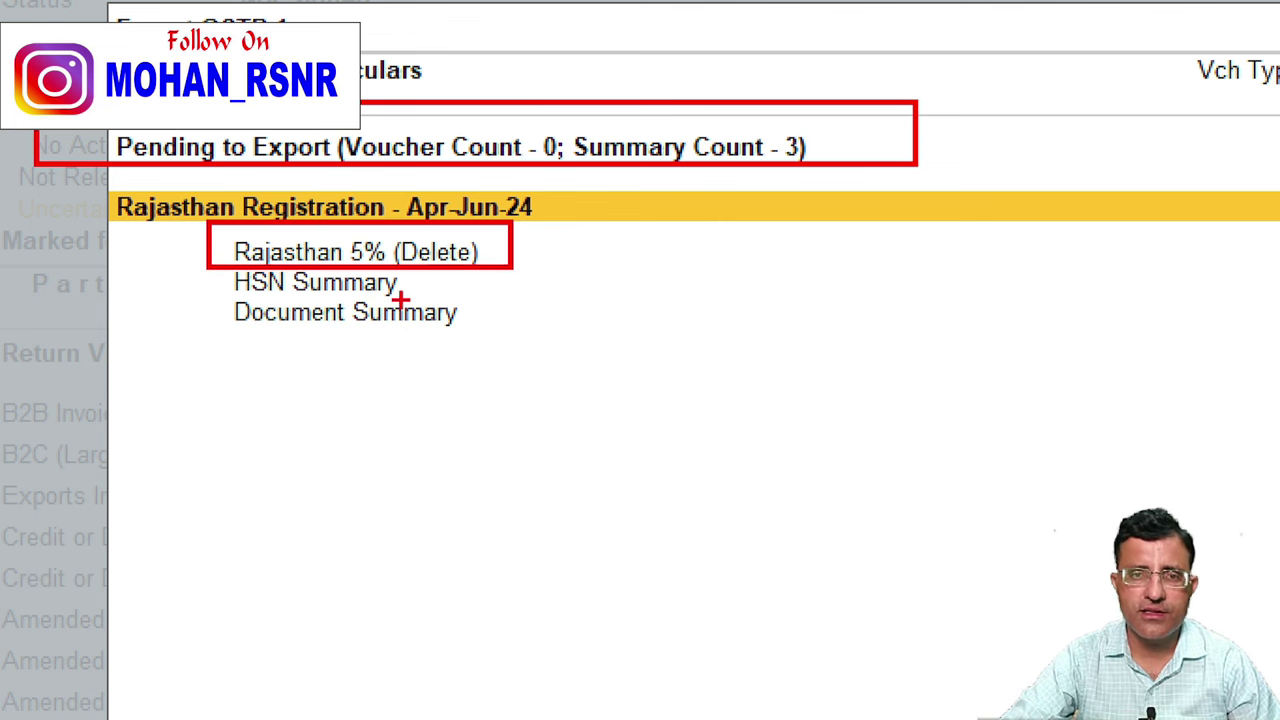
drag(416, 288, 552, 283)
drag(460, 325, 505, 322)
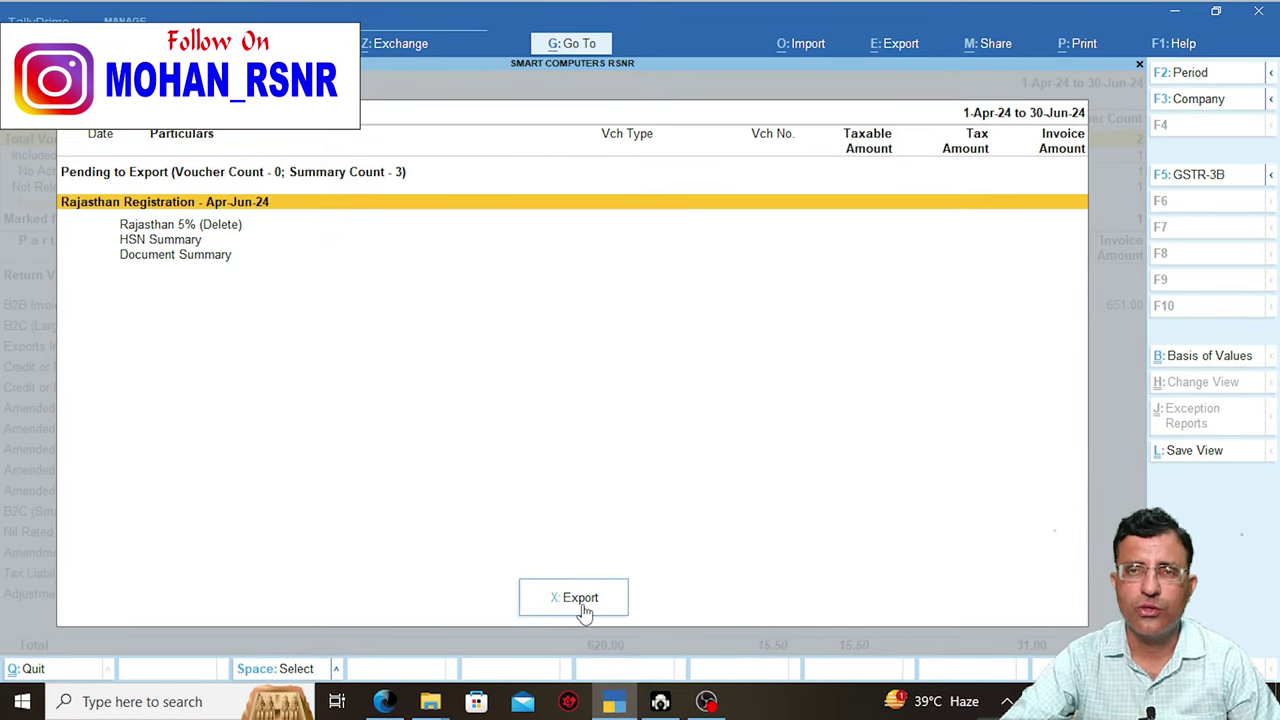
Include no-action transactions in Basis of Values, then return to GSTR-1 (620.00 taxable, 31.00 tax)
click(1207, 356)
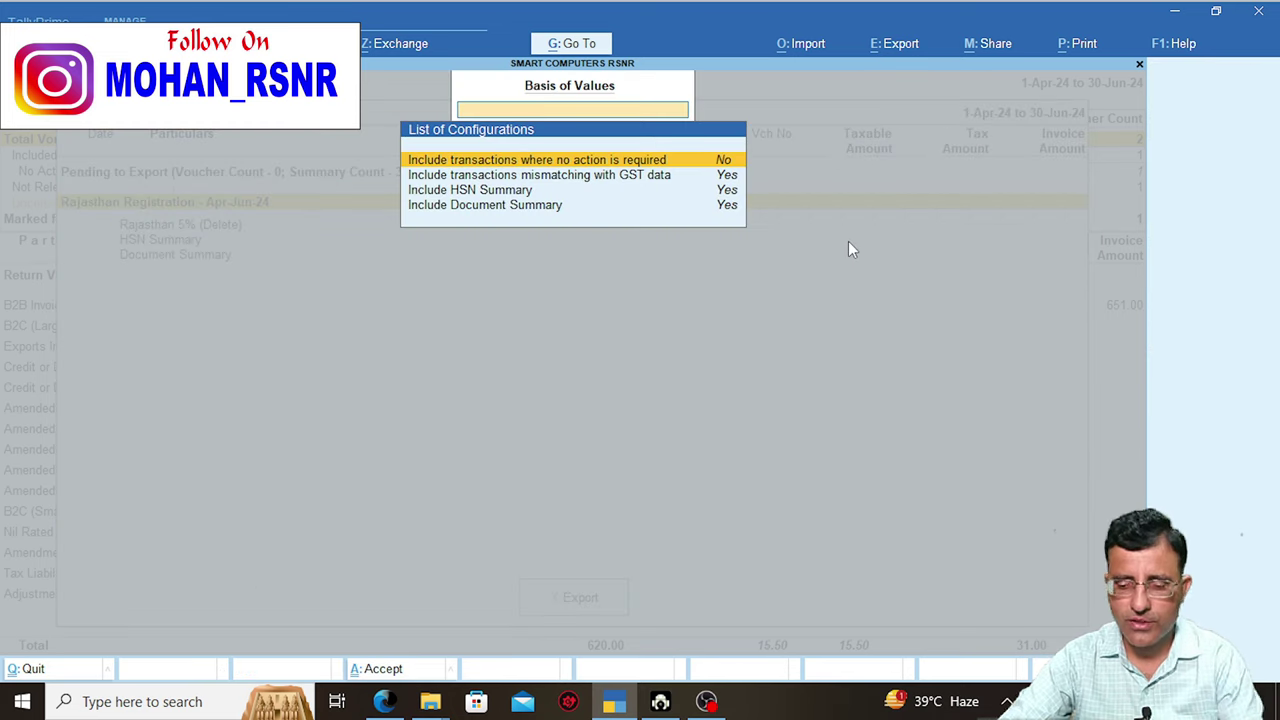
key(Return)
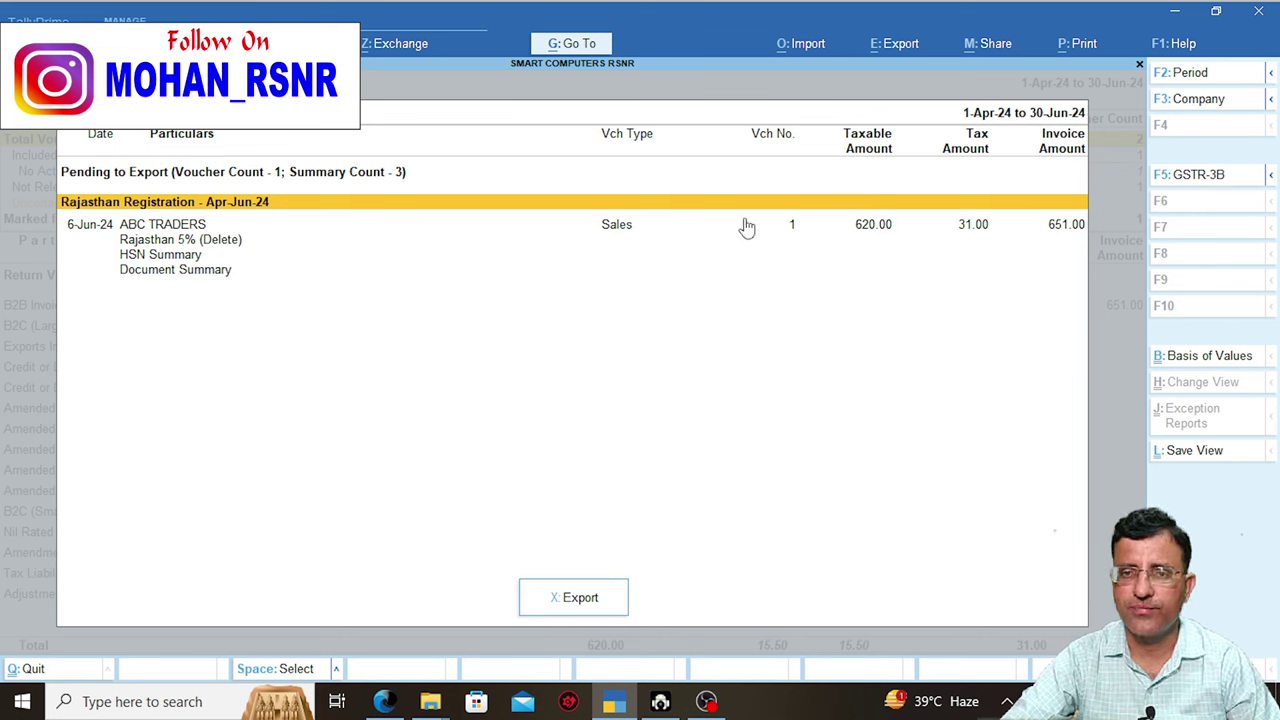
click(1203, 362)
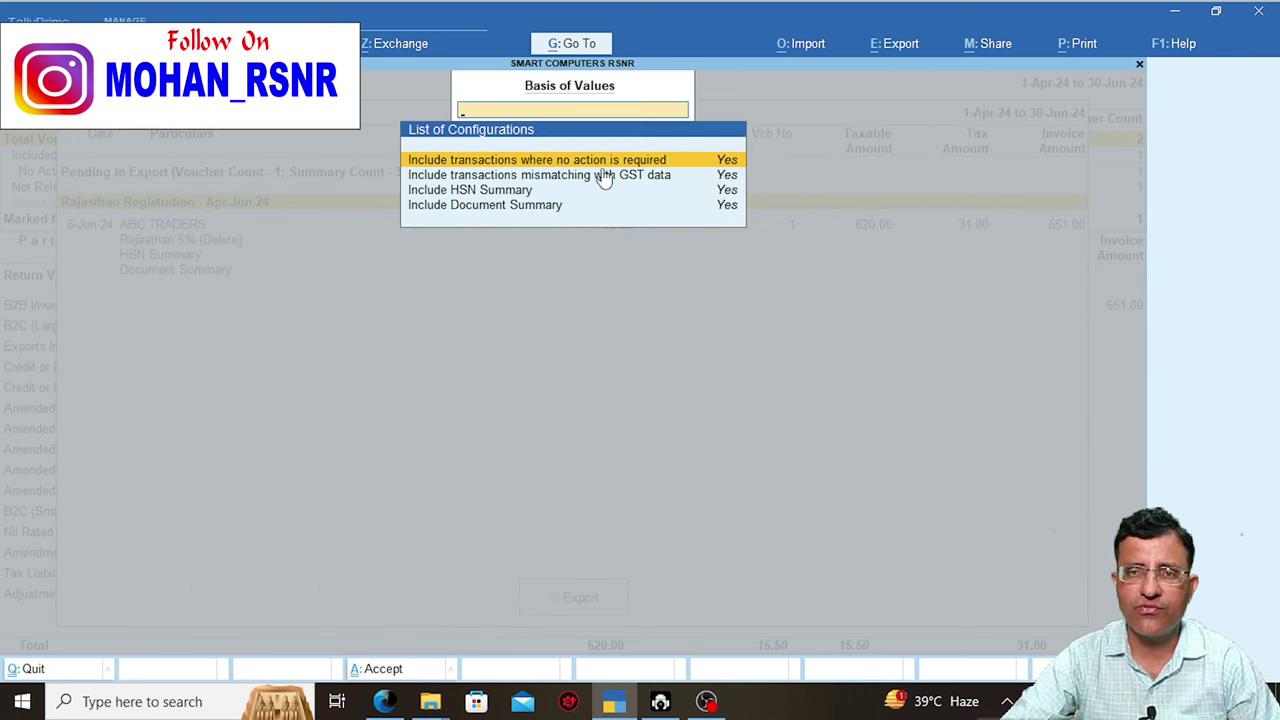
key(Escape)
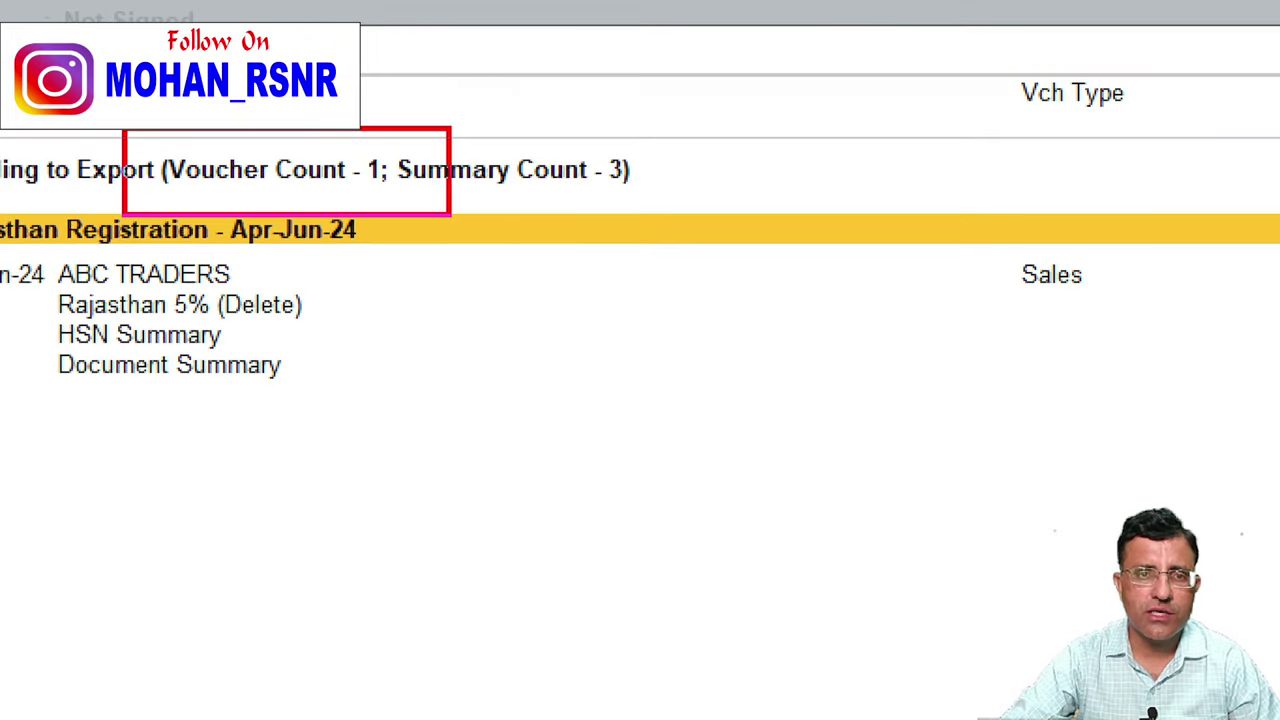
mouse_move(352, 150)
mouse_down()
mouse_move(390, 208)
mouse_move(355, 152)
mouse_up()
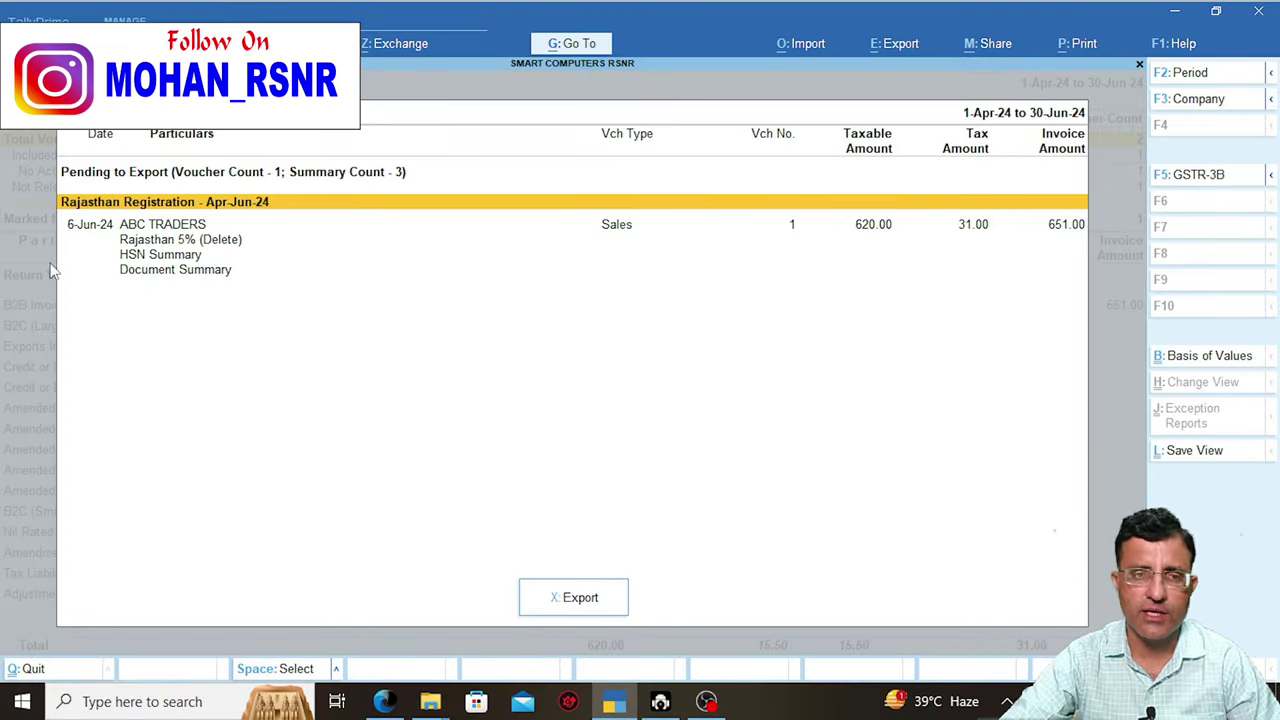
key(ctrl+q)
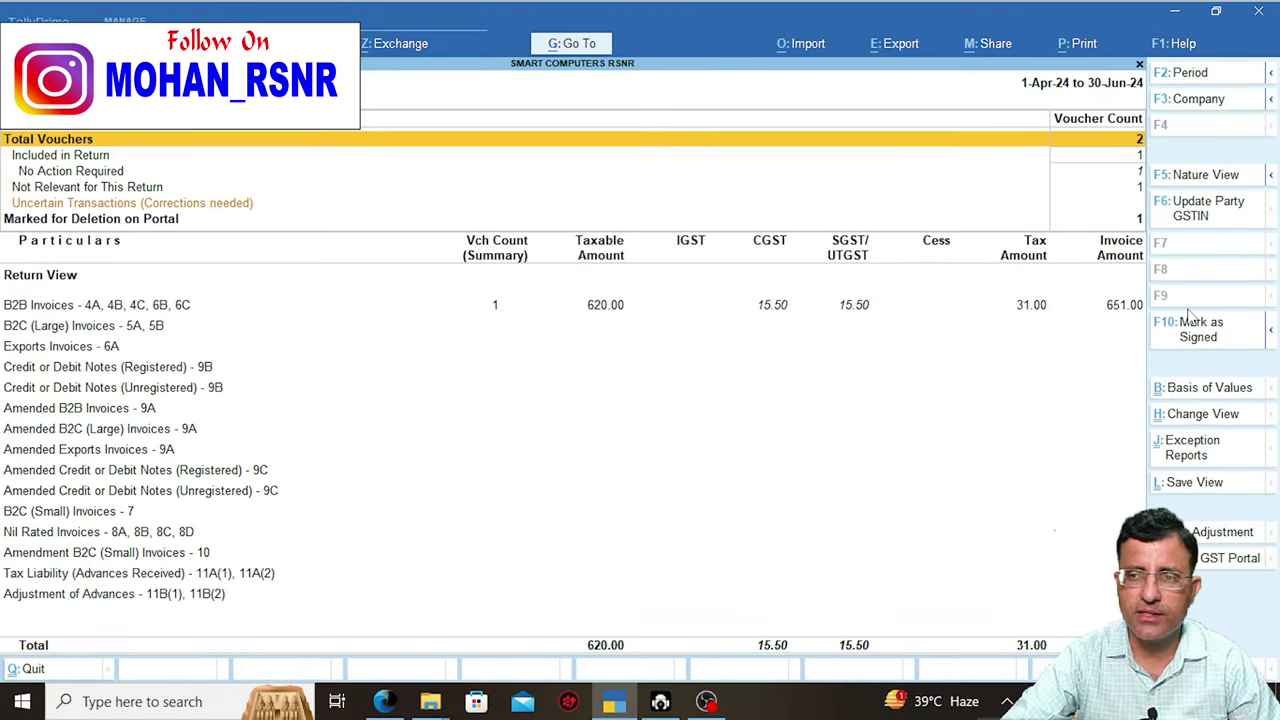
click(900, 44)
click(914, 146)
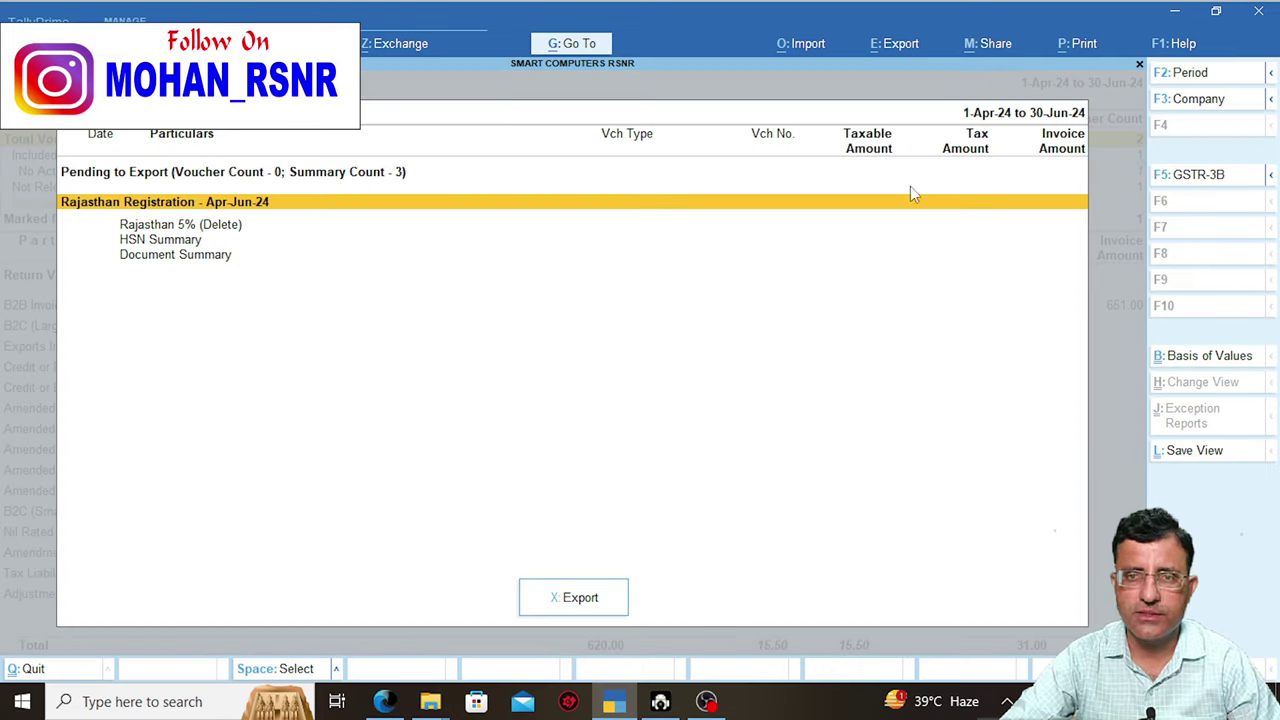
click(1198, 358)
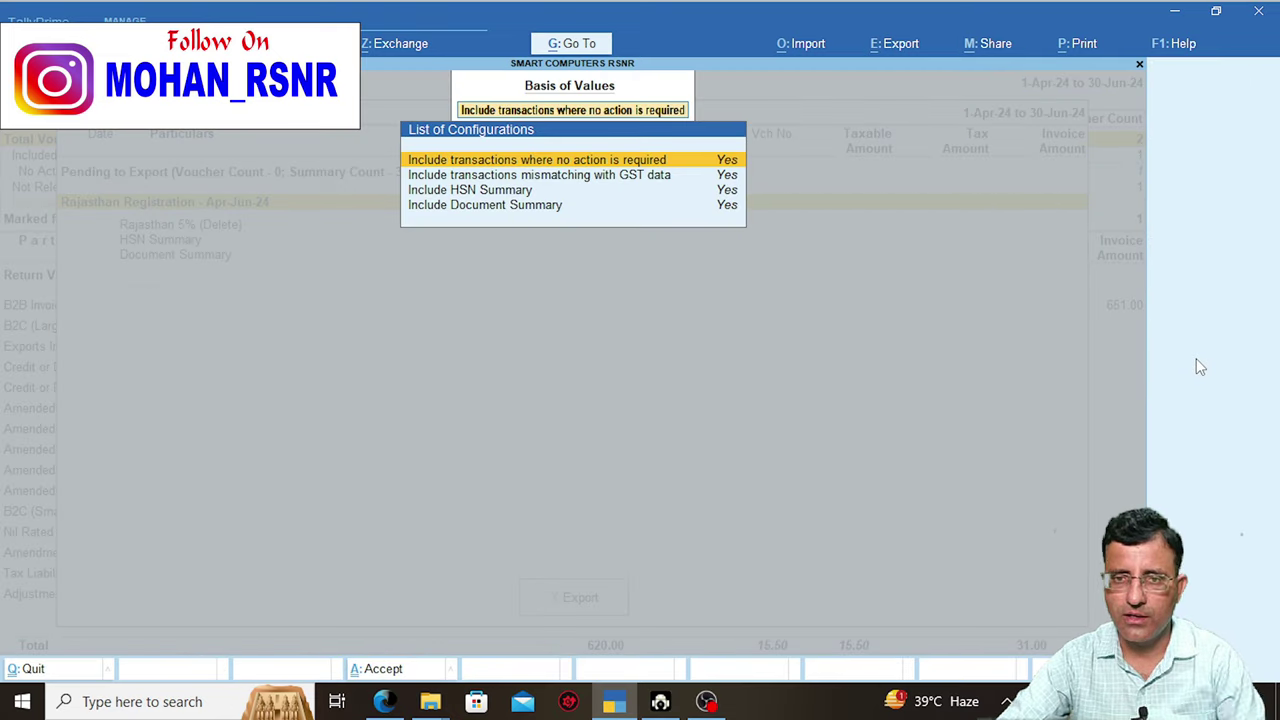
key(Escape)
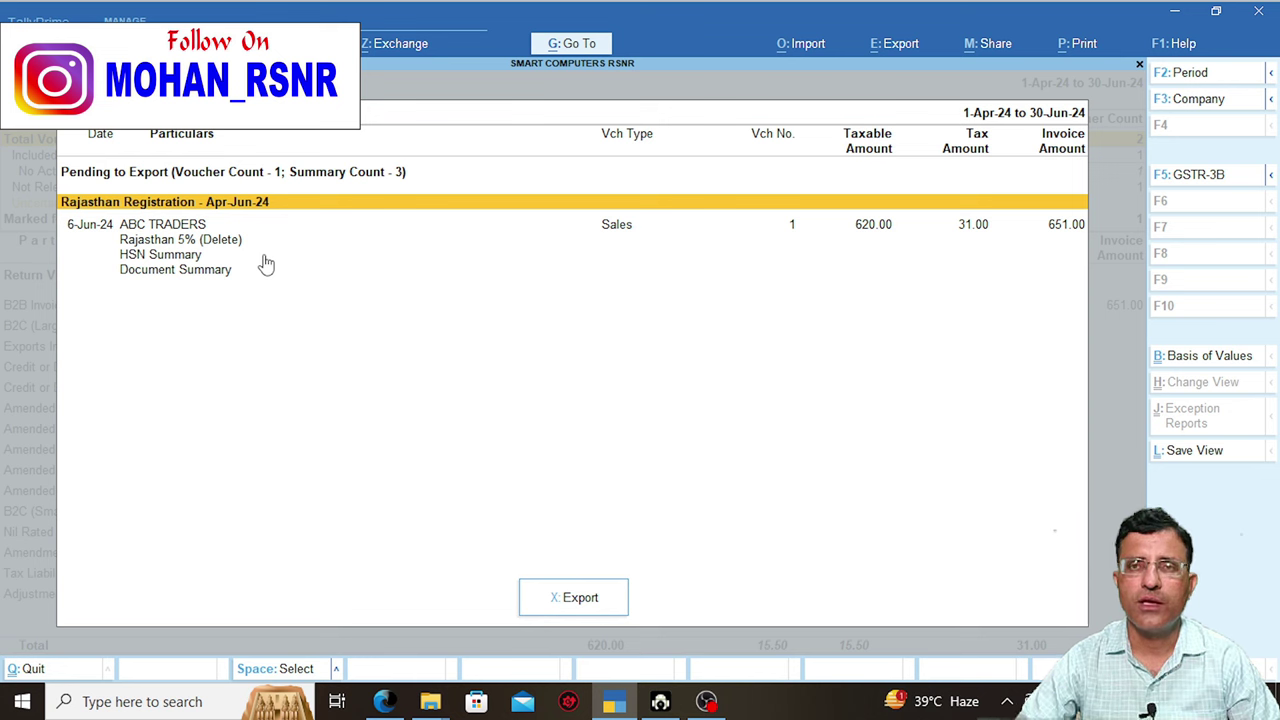
click(1210, 358)
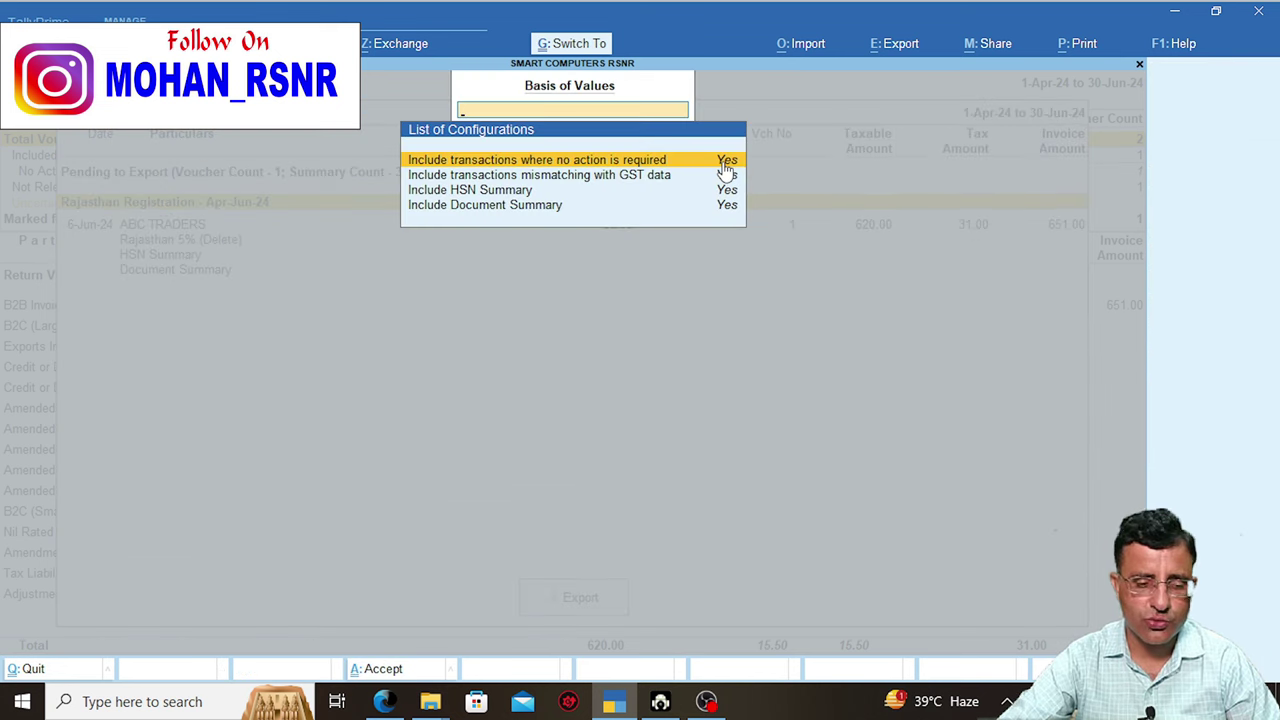
key(Escape)
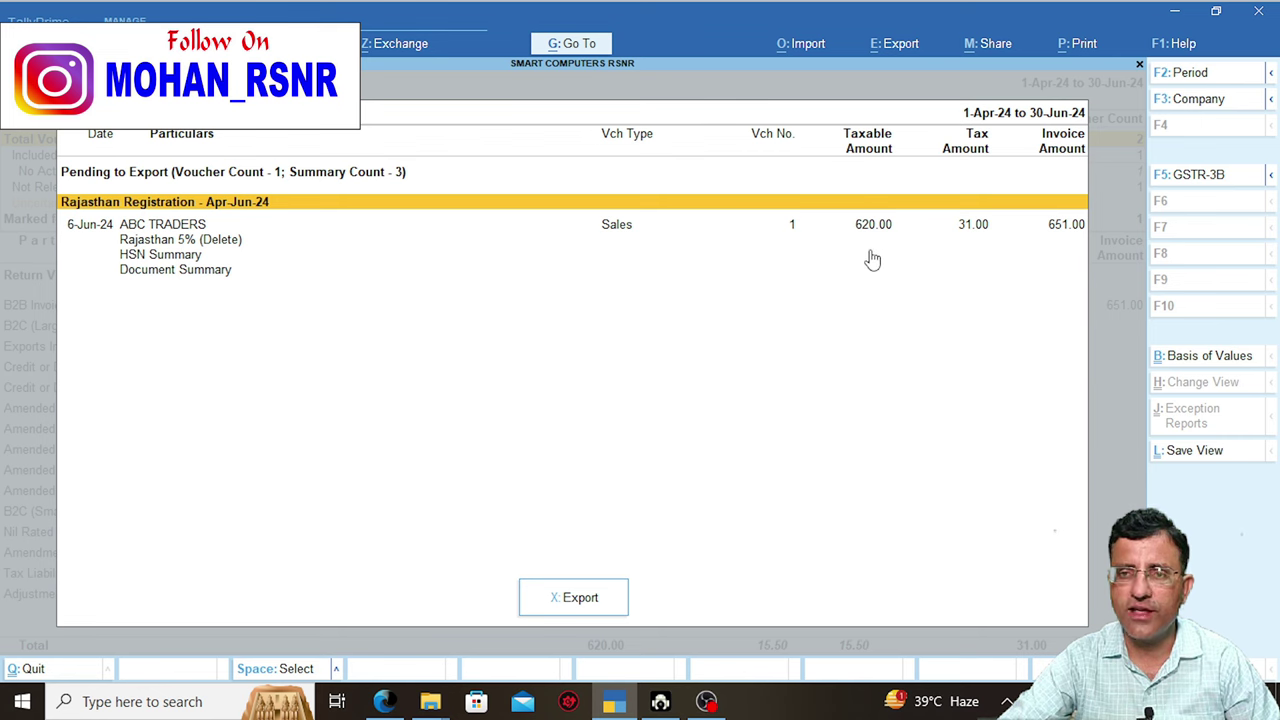
key(Escape)
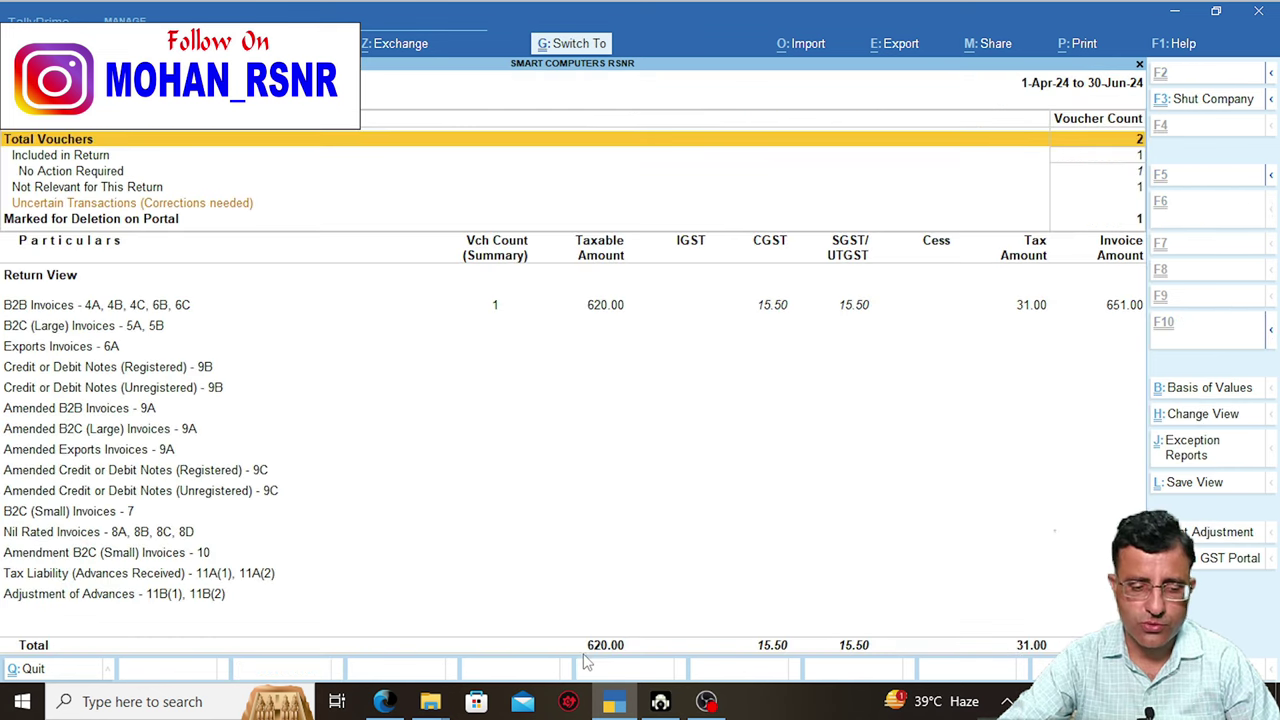
key(ctrl+1)
drag(546, 602, 586, 613)
drag(598, 563, 522, 648)
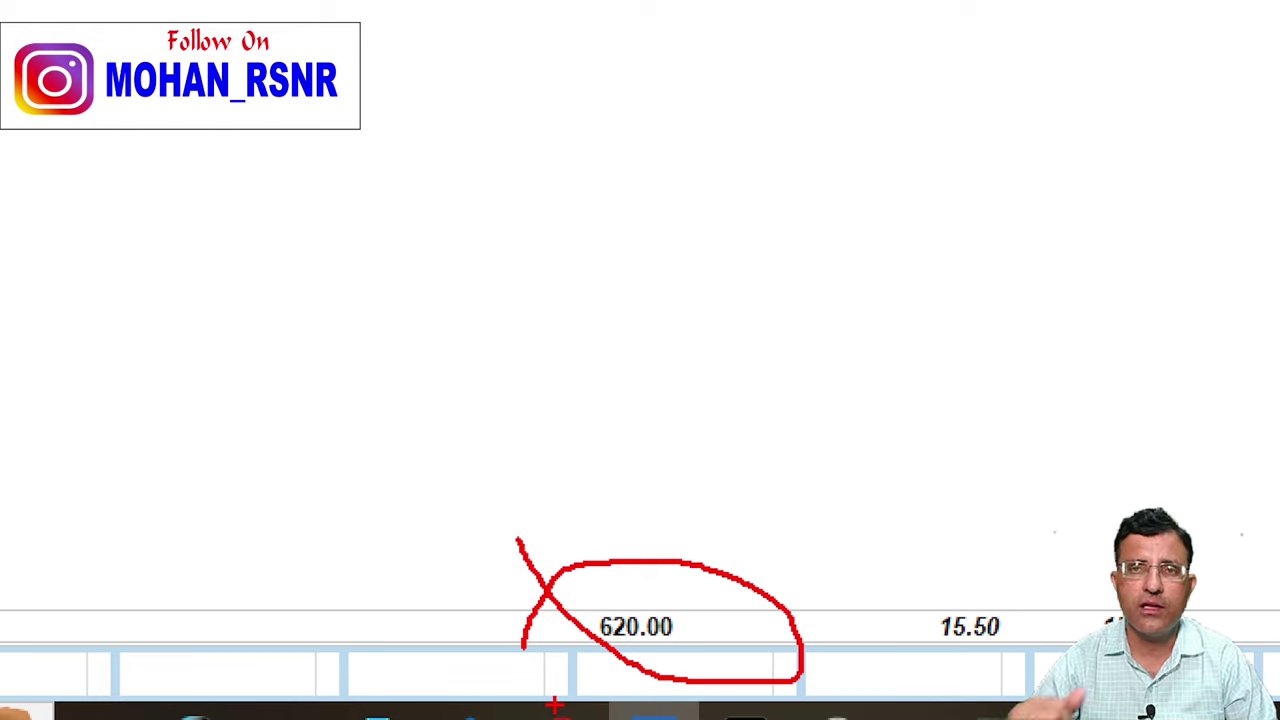
key(Escape)
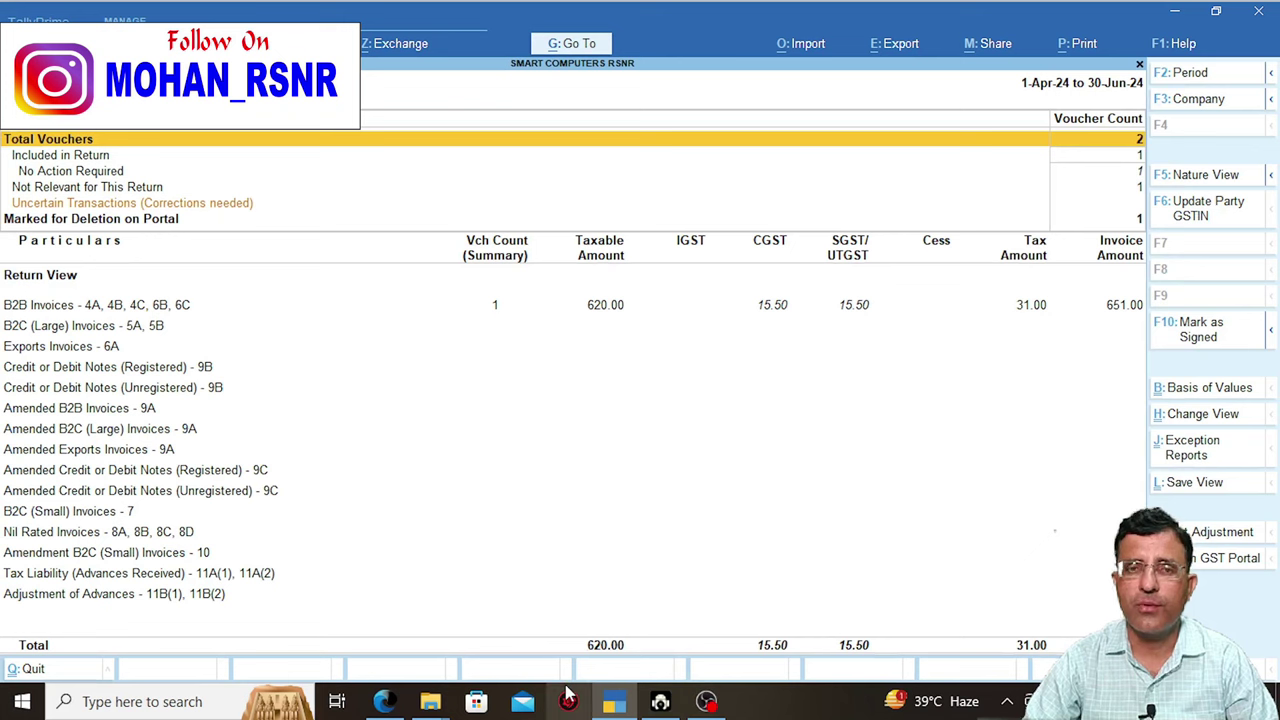